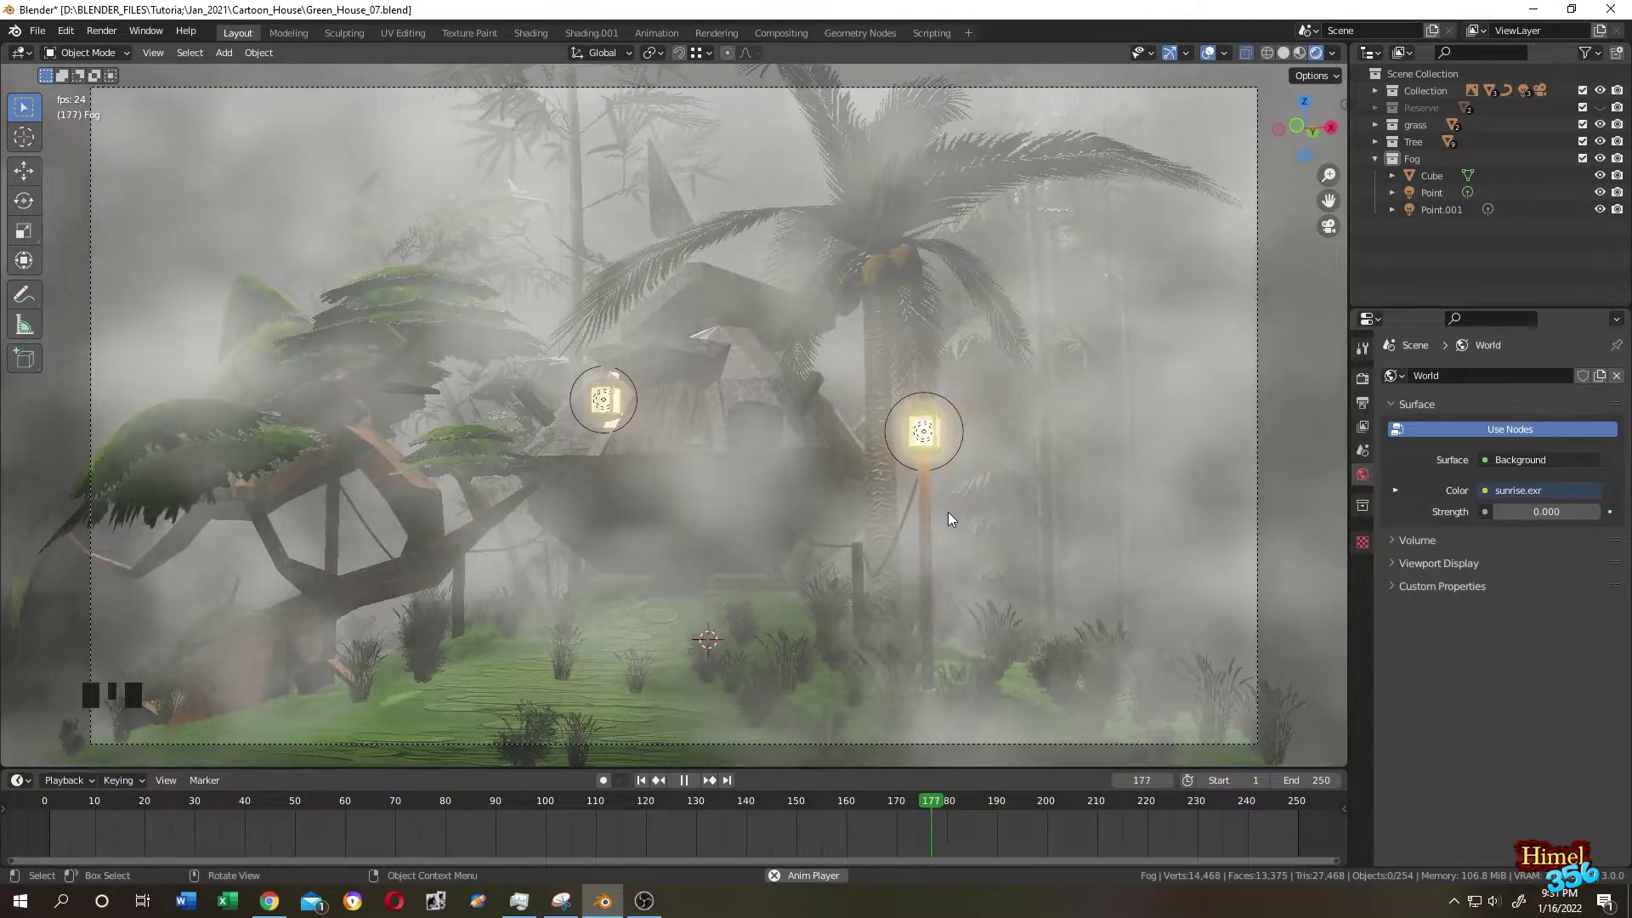
# Stop playback at frame 189 and orbit to a higher view of the whole cottage scene
pyautogui.press('space')
pyautogui.scroll(2, 981, 234)
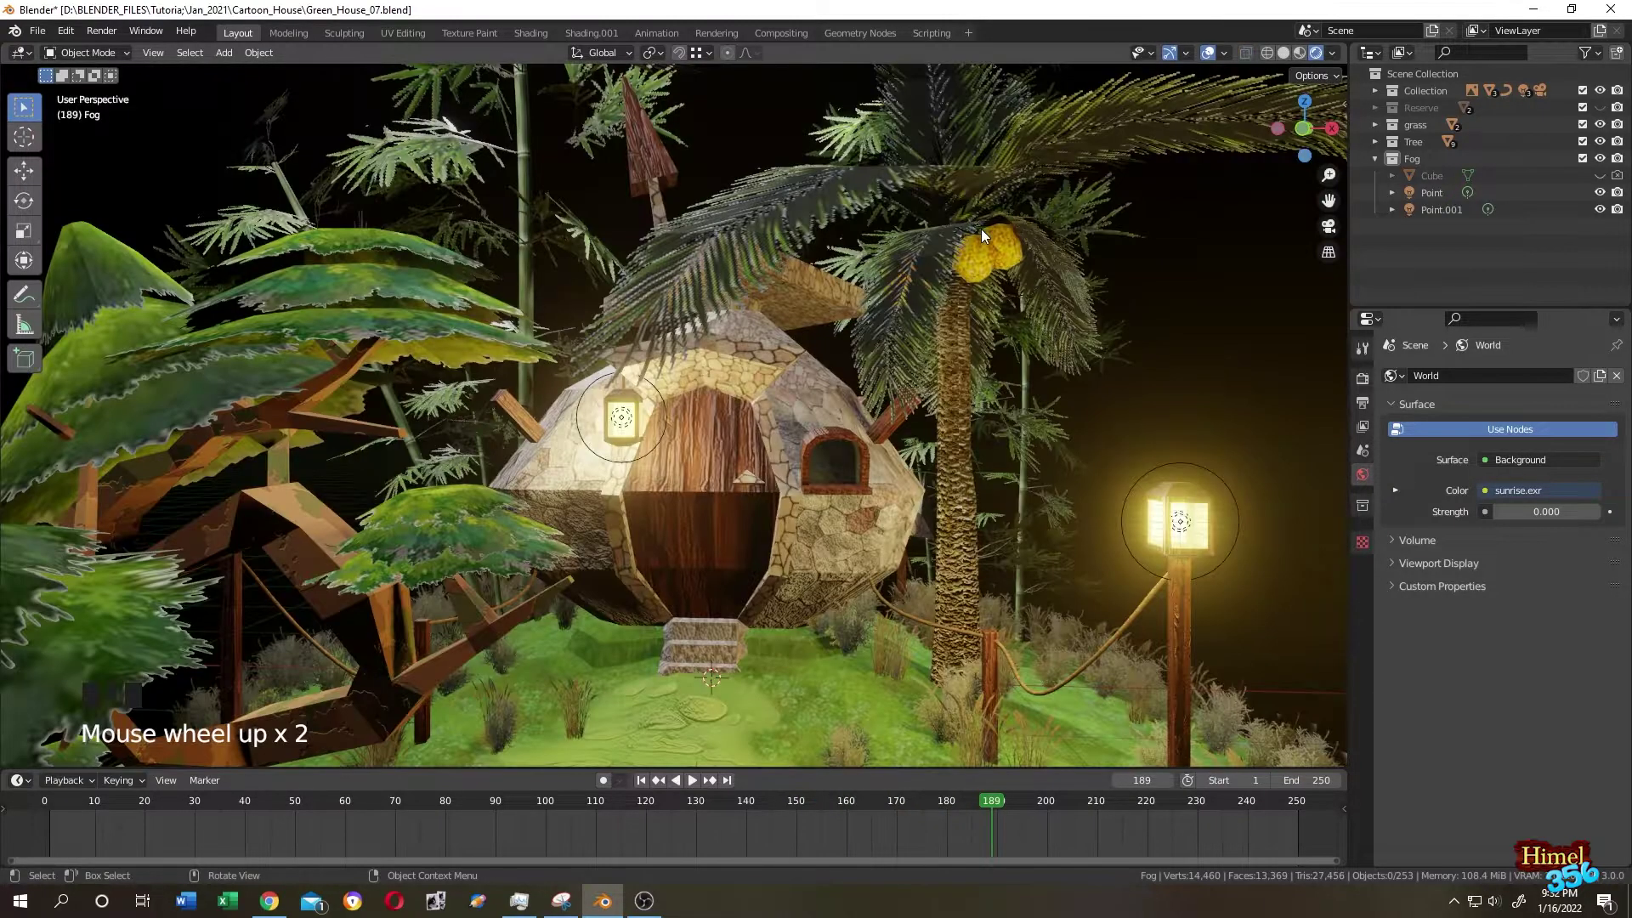
pyautogui.scroll(-1, 981, 234)
pyautogui.moveTo(981, 233)
pyautogui.mouseDown(button='middle')
pyautogui.moveTo(977, 221)
pyautogui.moveTo(943, 256)
pyautogui.mouseUp(button='middle')
pyautogui.scroll(-1, 975, 217)
pyautogui.scroll(2, 943, 246)
pyautogui.scroll(-2, 940, 259)
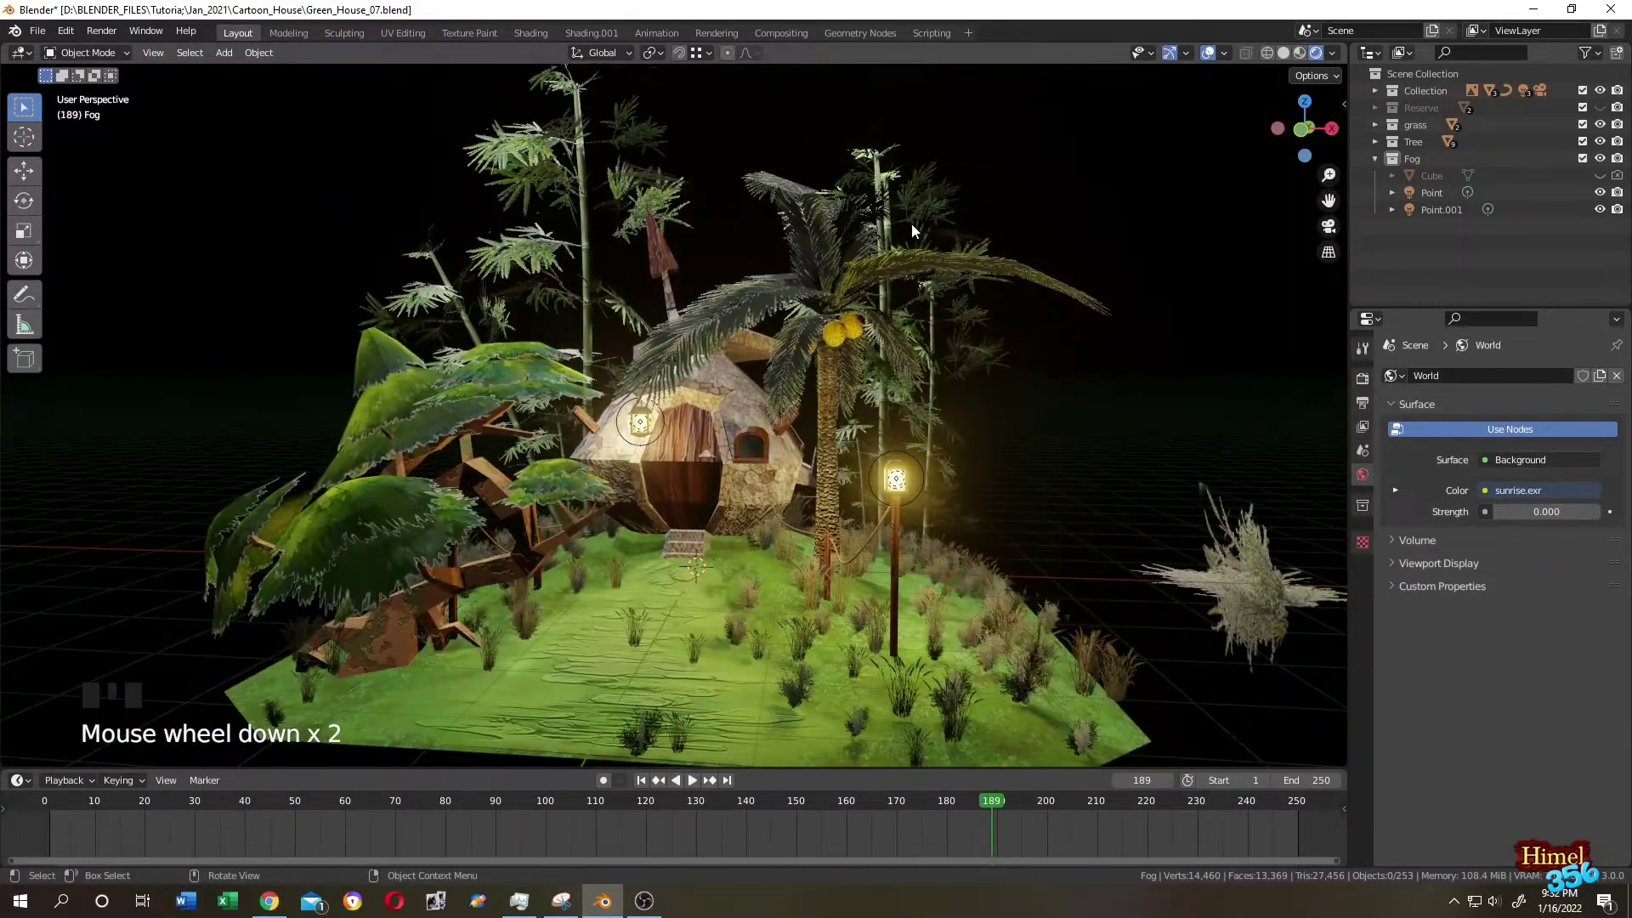
pyautogui.scroll(-1, 843, 205)
pyautogui.moveTo(844, 205); pyautogui.dragTo(672, 335, button='middle')
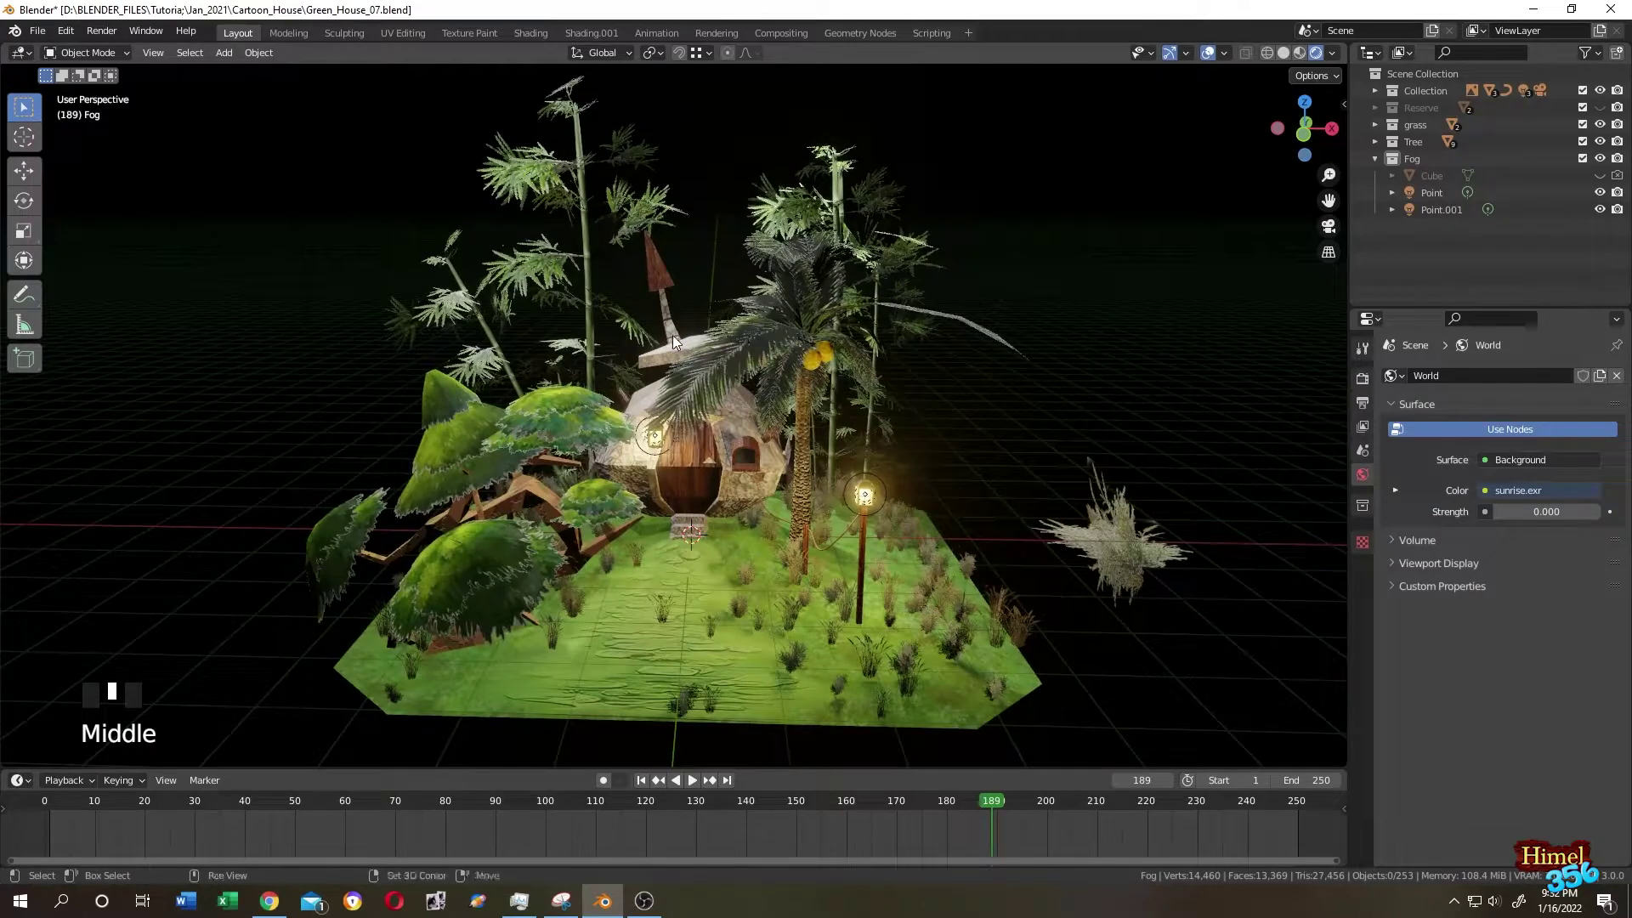
# Add a cube named FOG and set the viewport to Solid shading with X-ray
pyautogui.hotkey('shift', 'a')
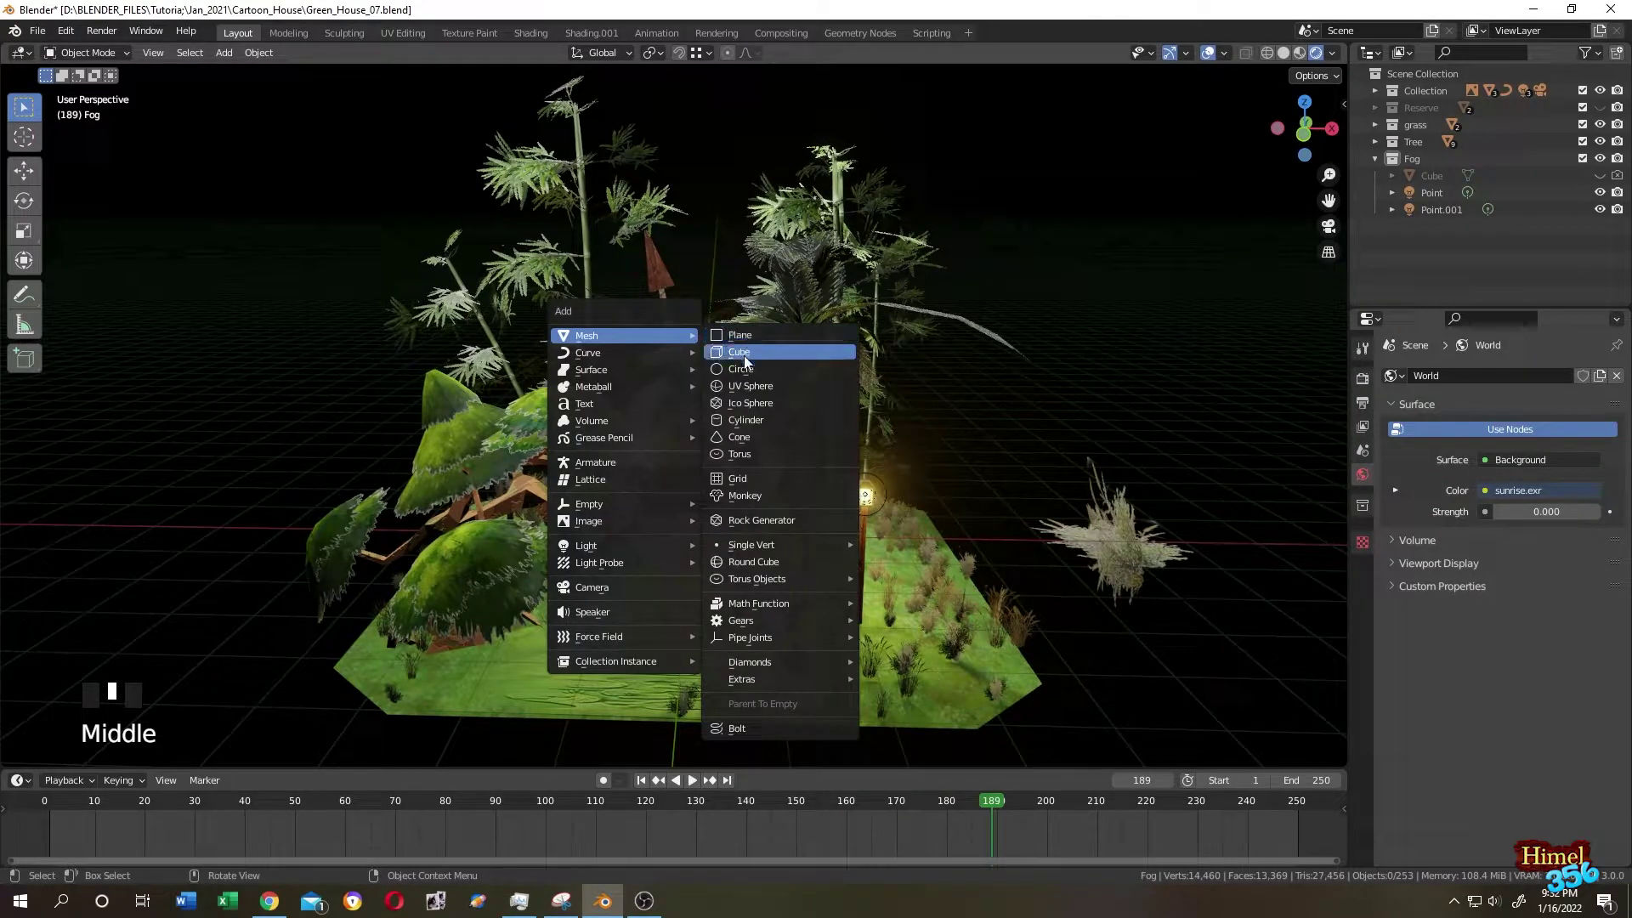
pyautogui.click(743, 356)
pyautogui.moveTo(850, 446); pyautogui.dragTo(792, 406, button='middle')
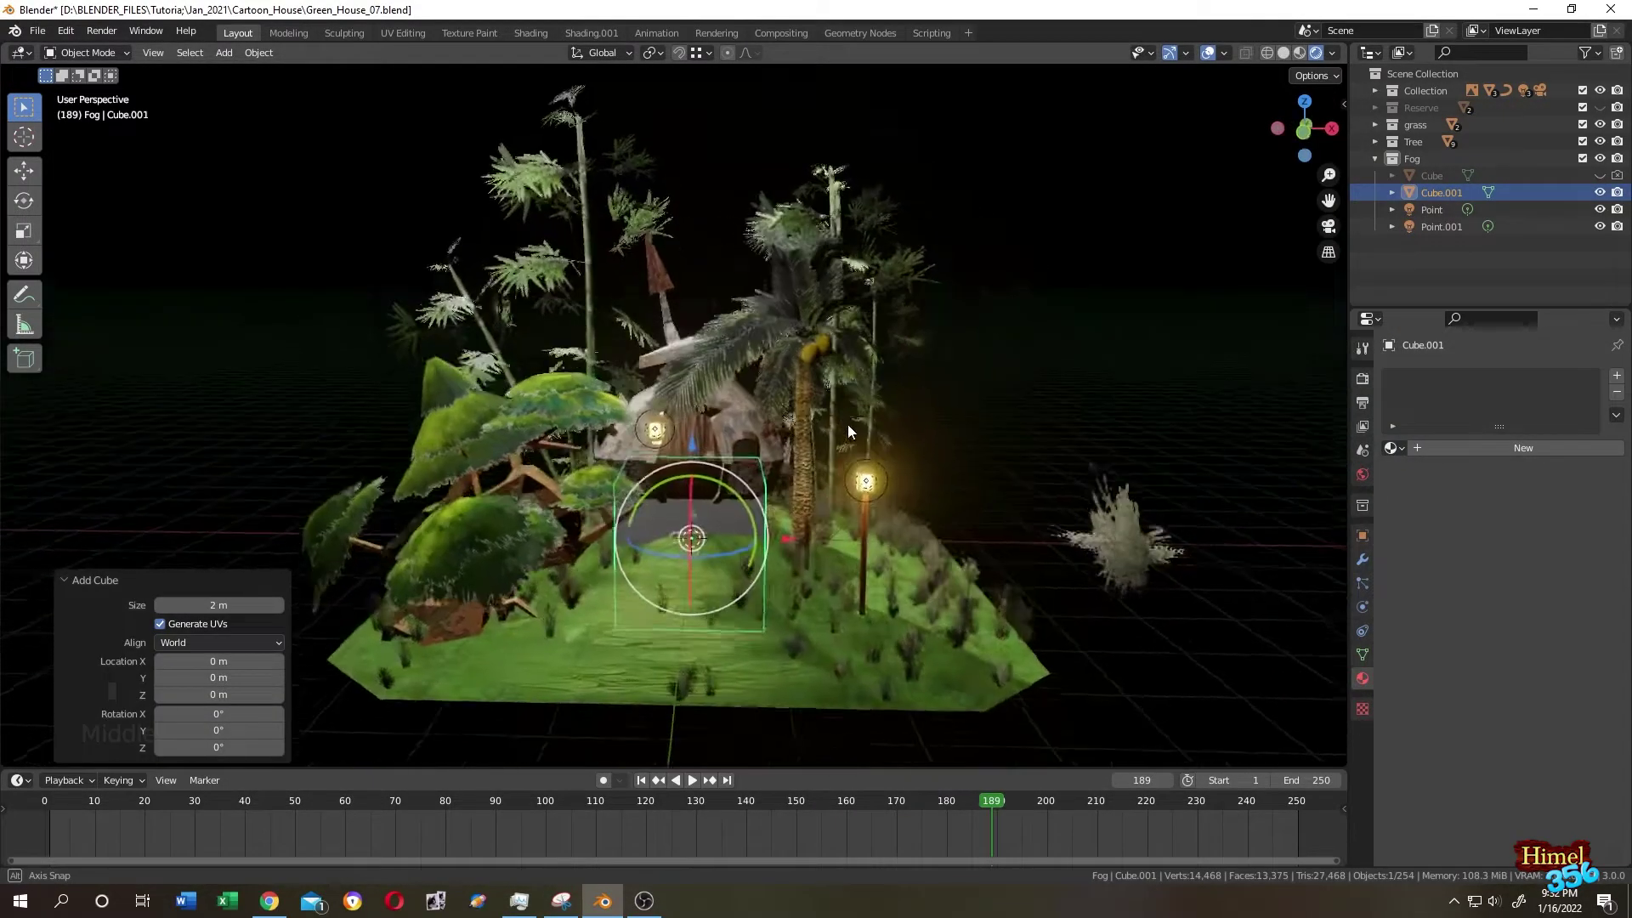
pyautogui.doubleClick(1456, 193)
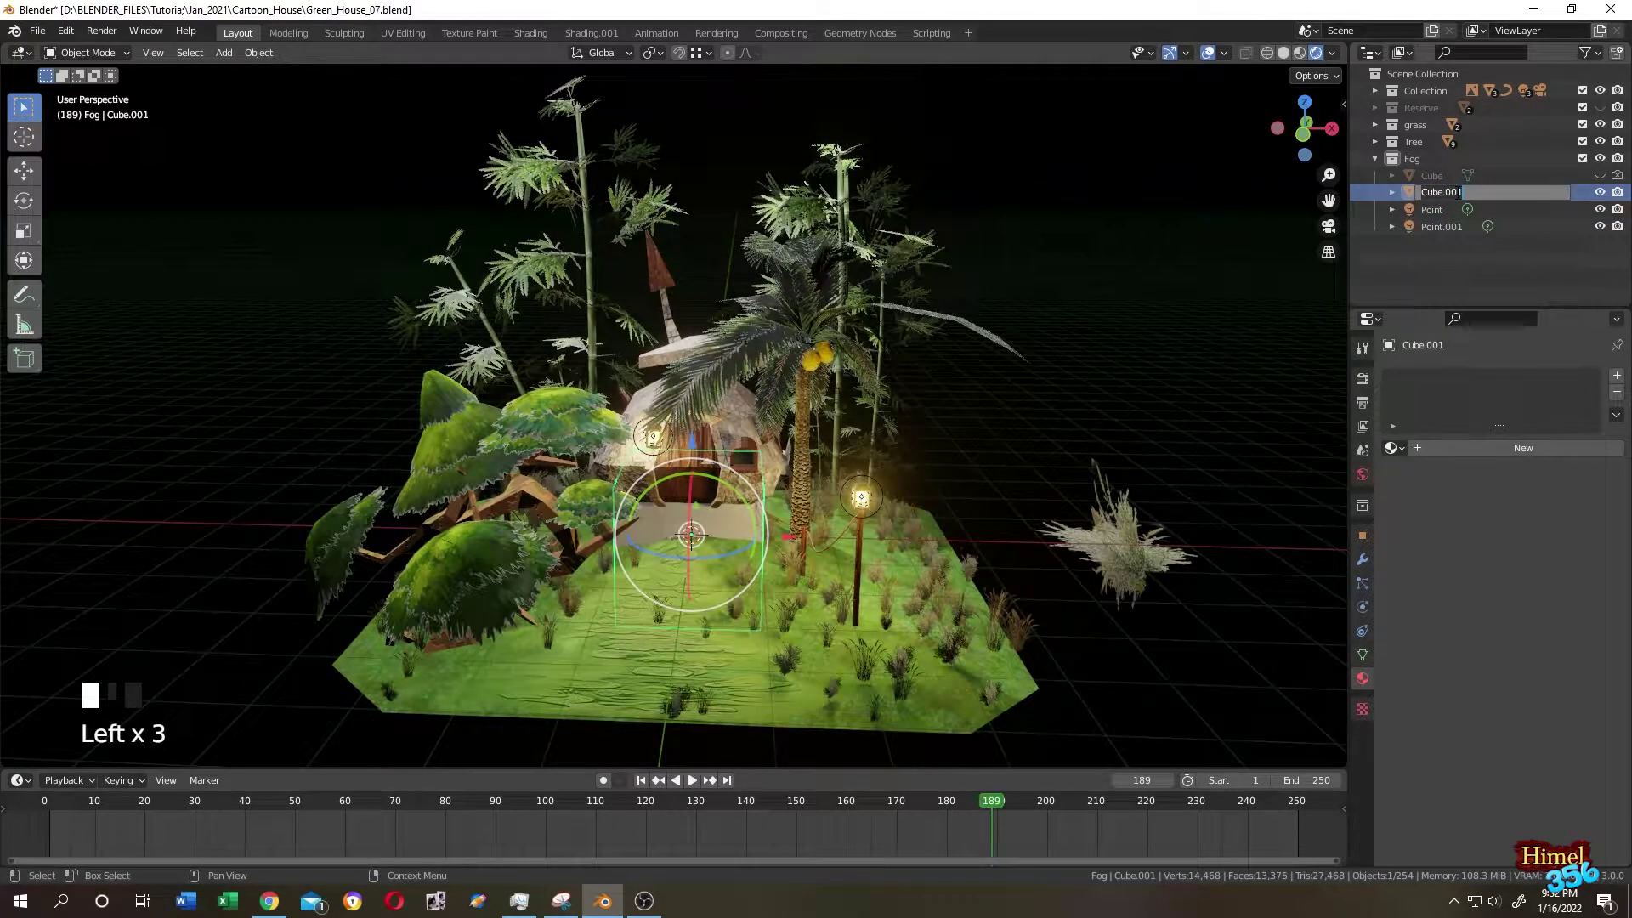
pyautogui.write('FOG')
pyautogui.press('Tab')
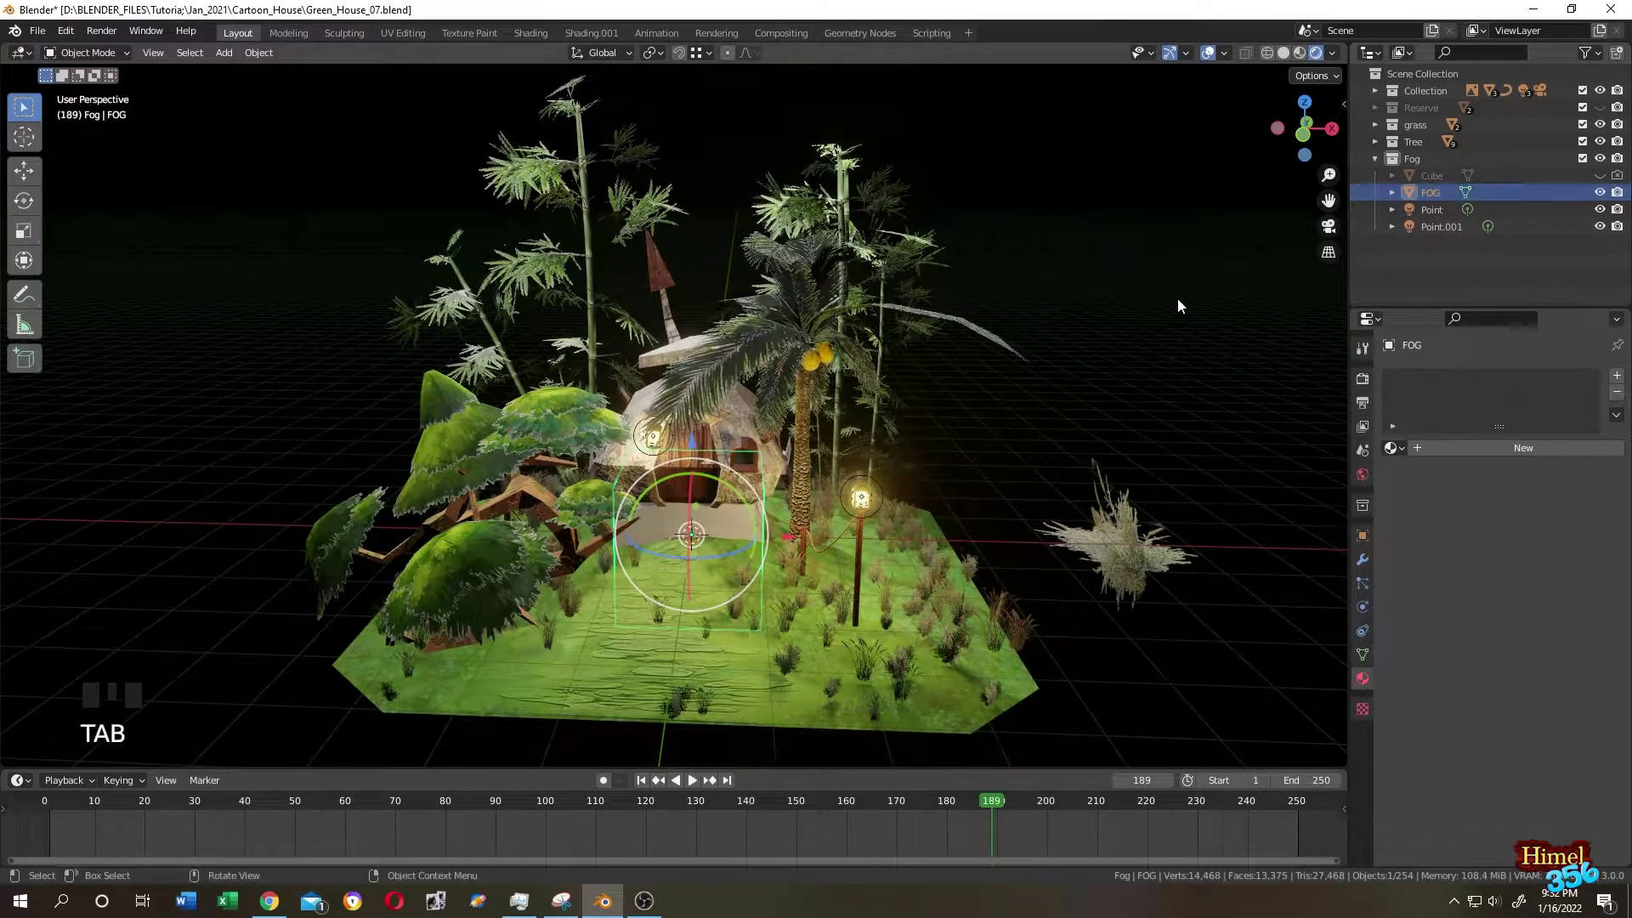
pyautogui.click(1286, 53)
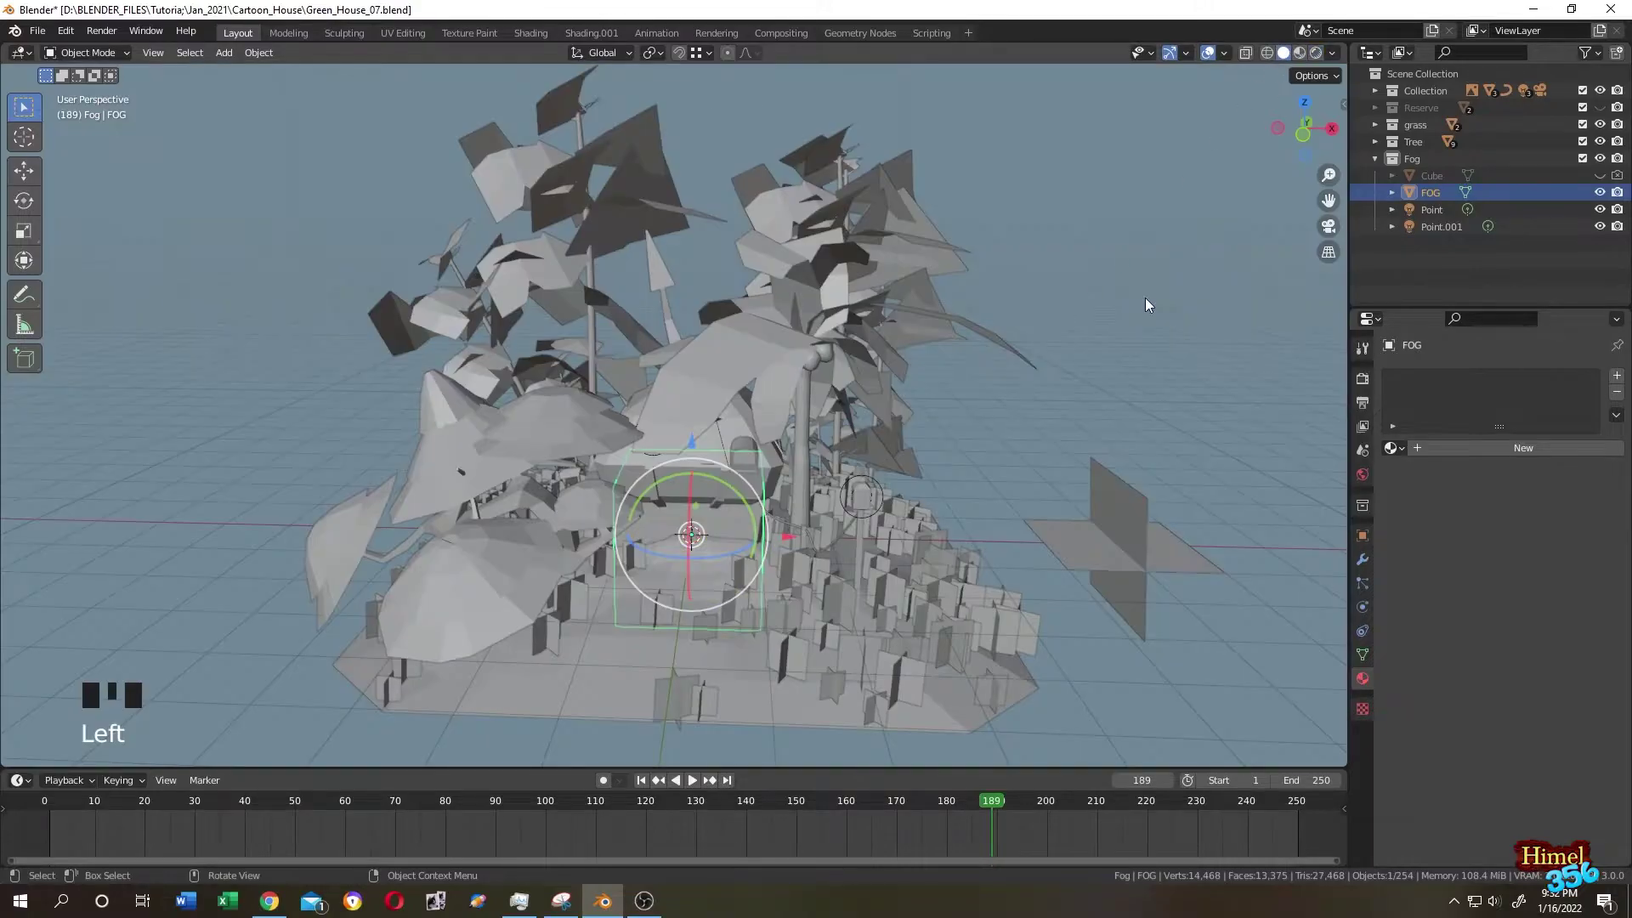
pyautogui.click(1246, 52)
# In Edit Mode from top view, scale the FOG cube up to about 1.634
pyautogui.press('Tab')
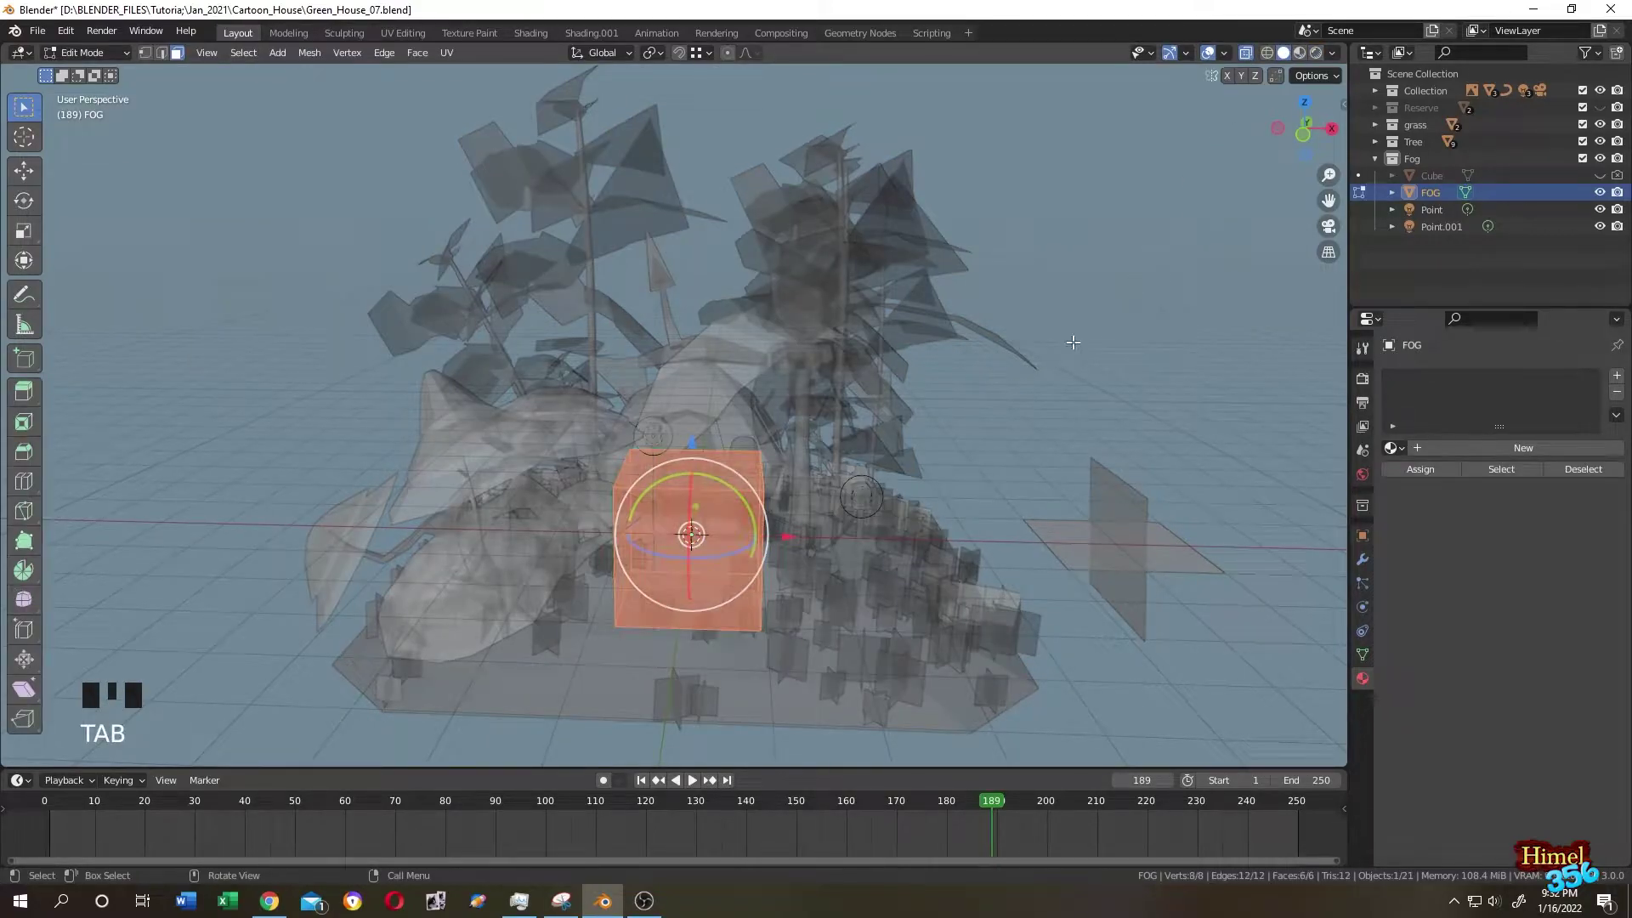
pyautogui.moveTo(866, 319); pyautogui.dragTo(847, 382, button='middle')
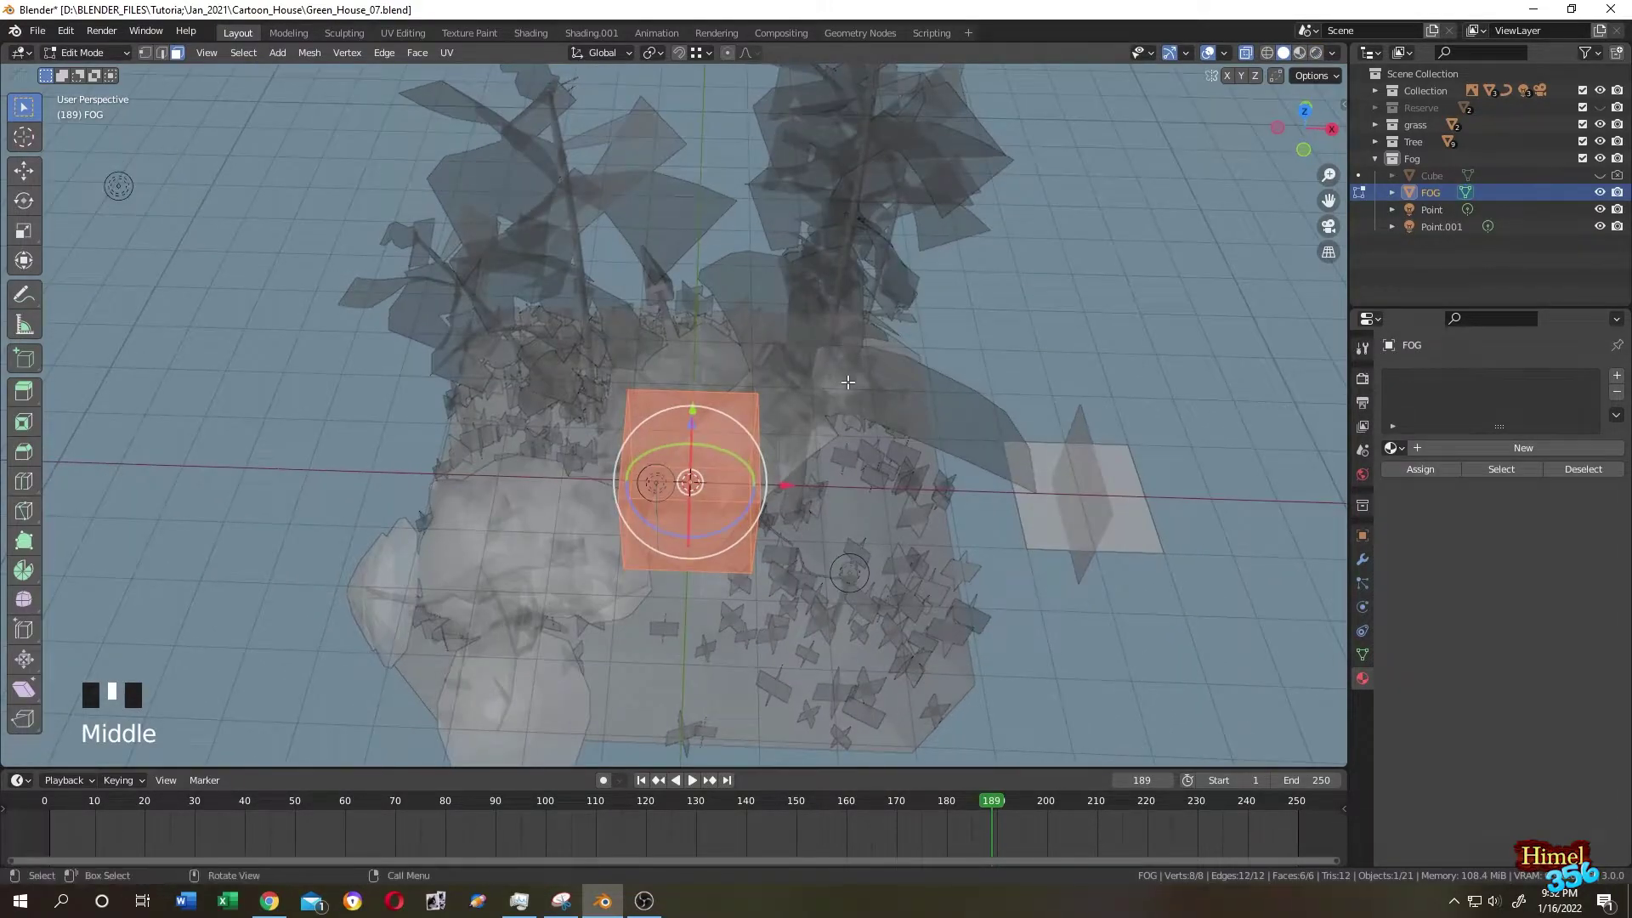
pyautogui.press('KP_7')
pyautogui.press('s')
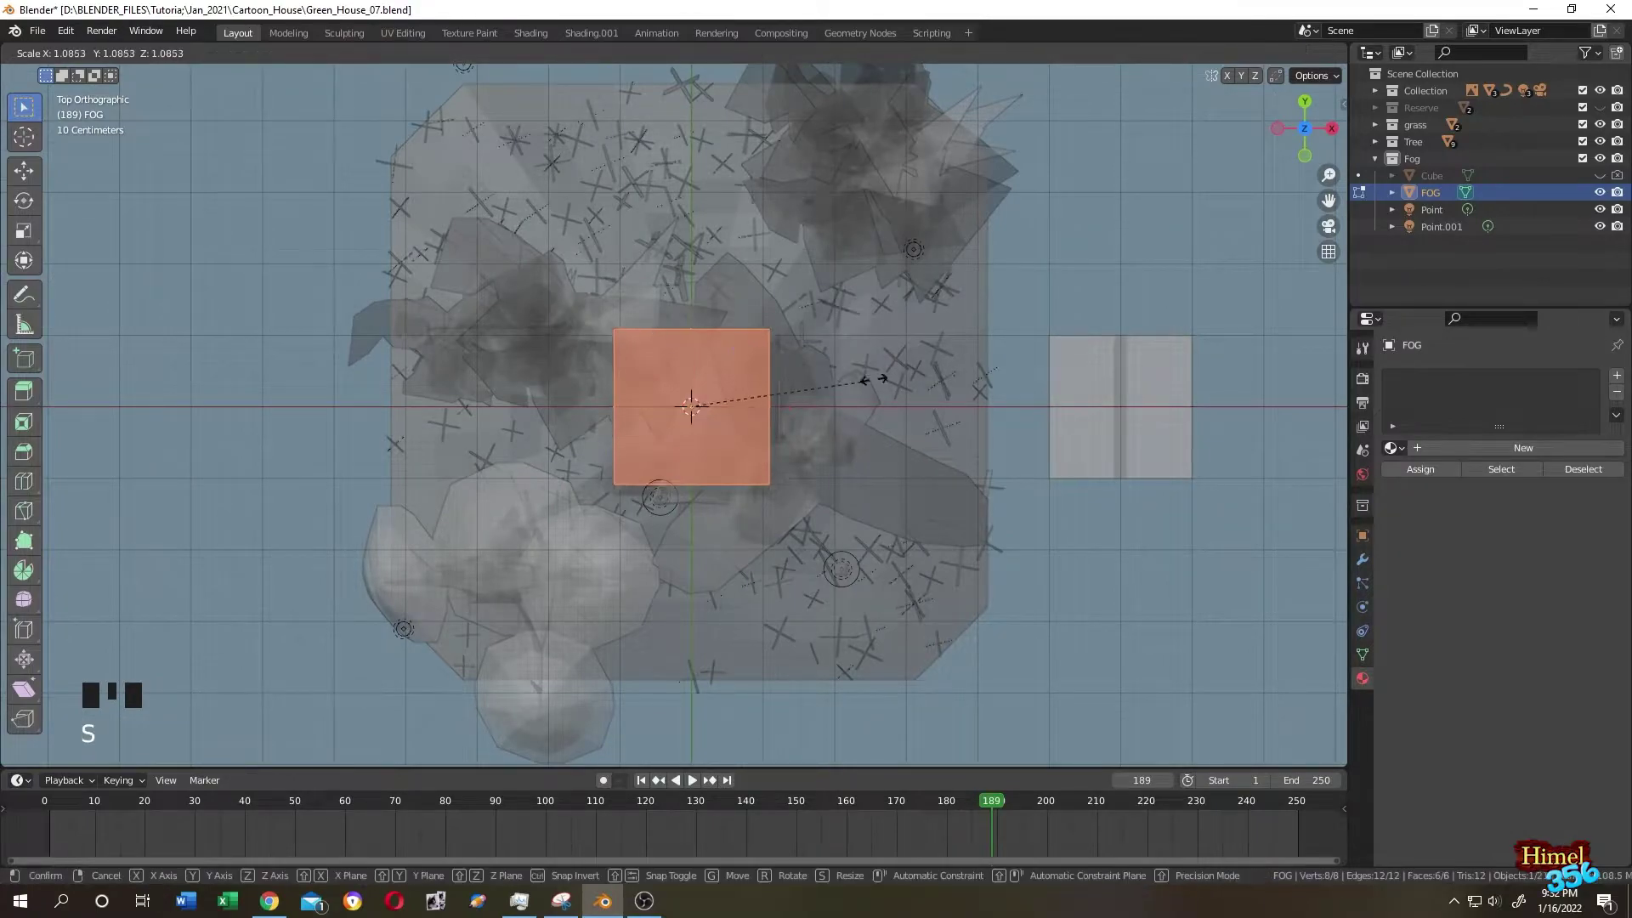
pyautogui.click(1089, 324)
pyautogui.press('s')
pyautogui.click(1167, 309)
pyautogui.scroll(-2, 1167, 308)
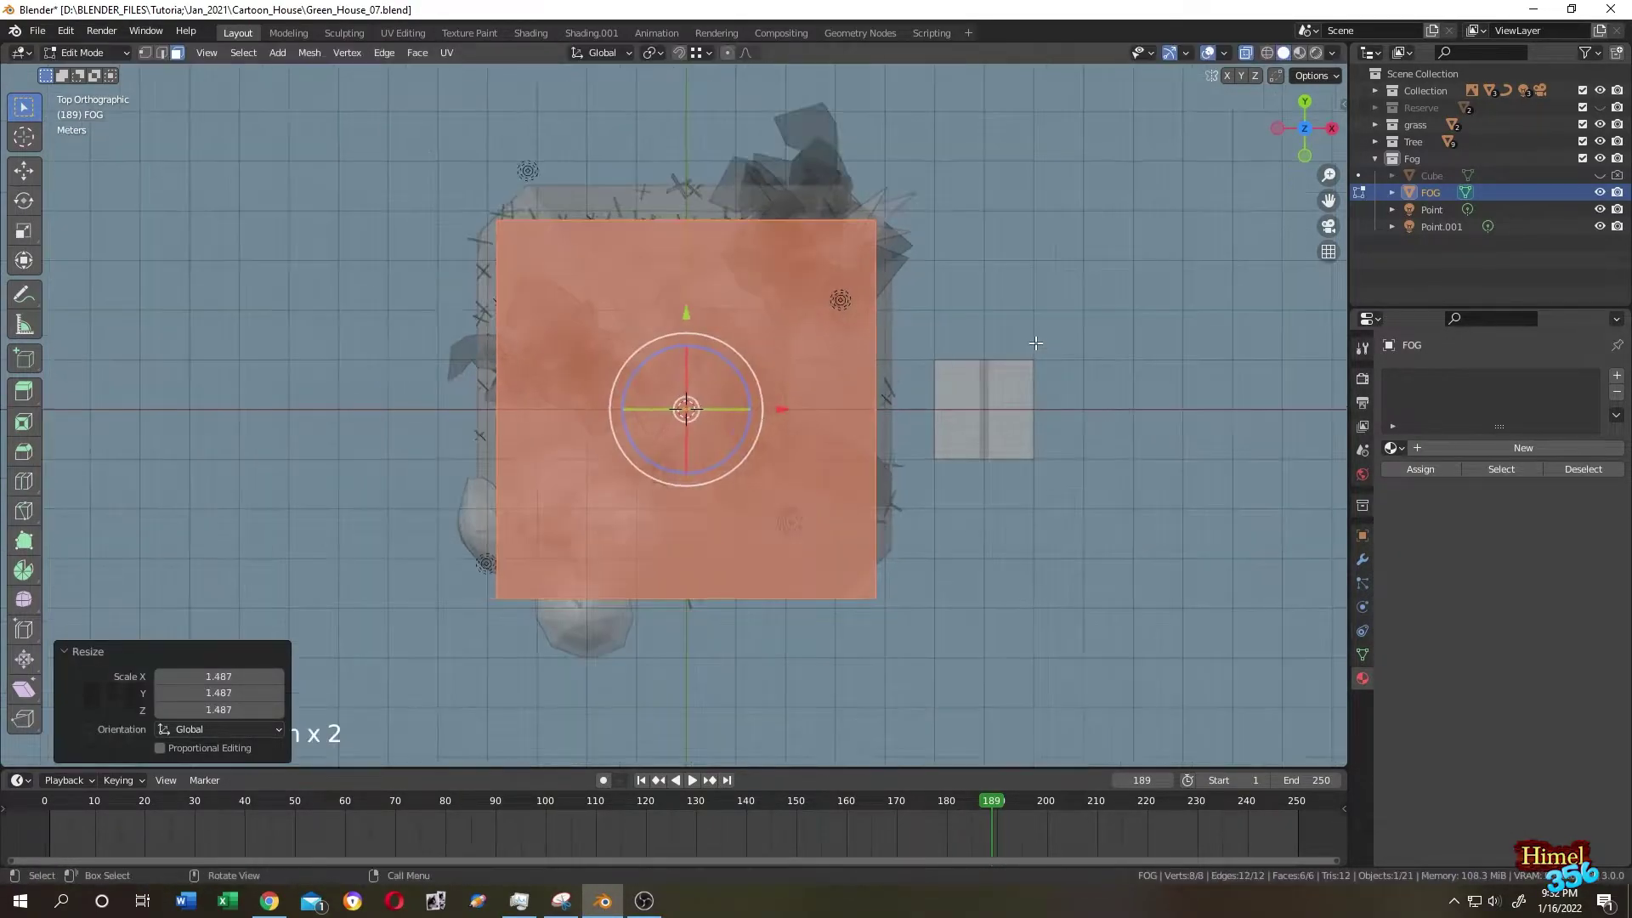
pyautogui.press('s')
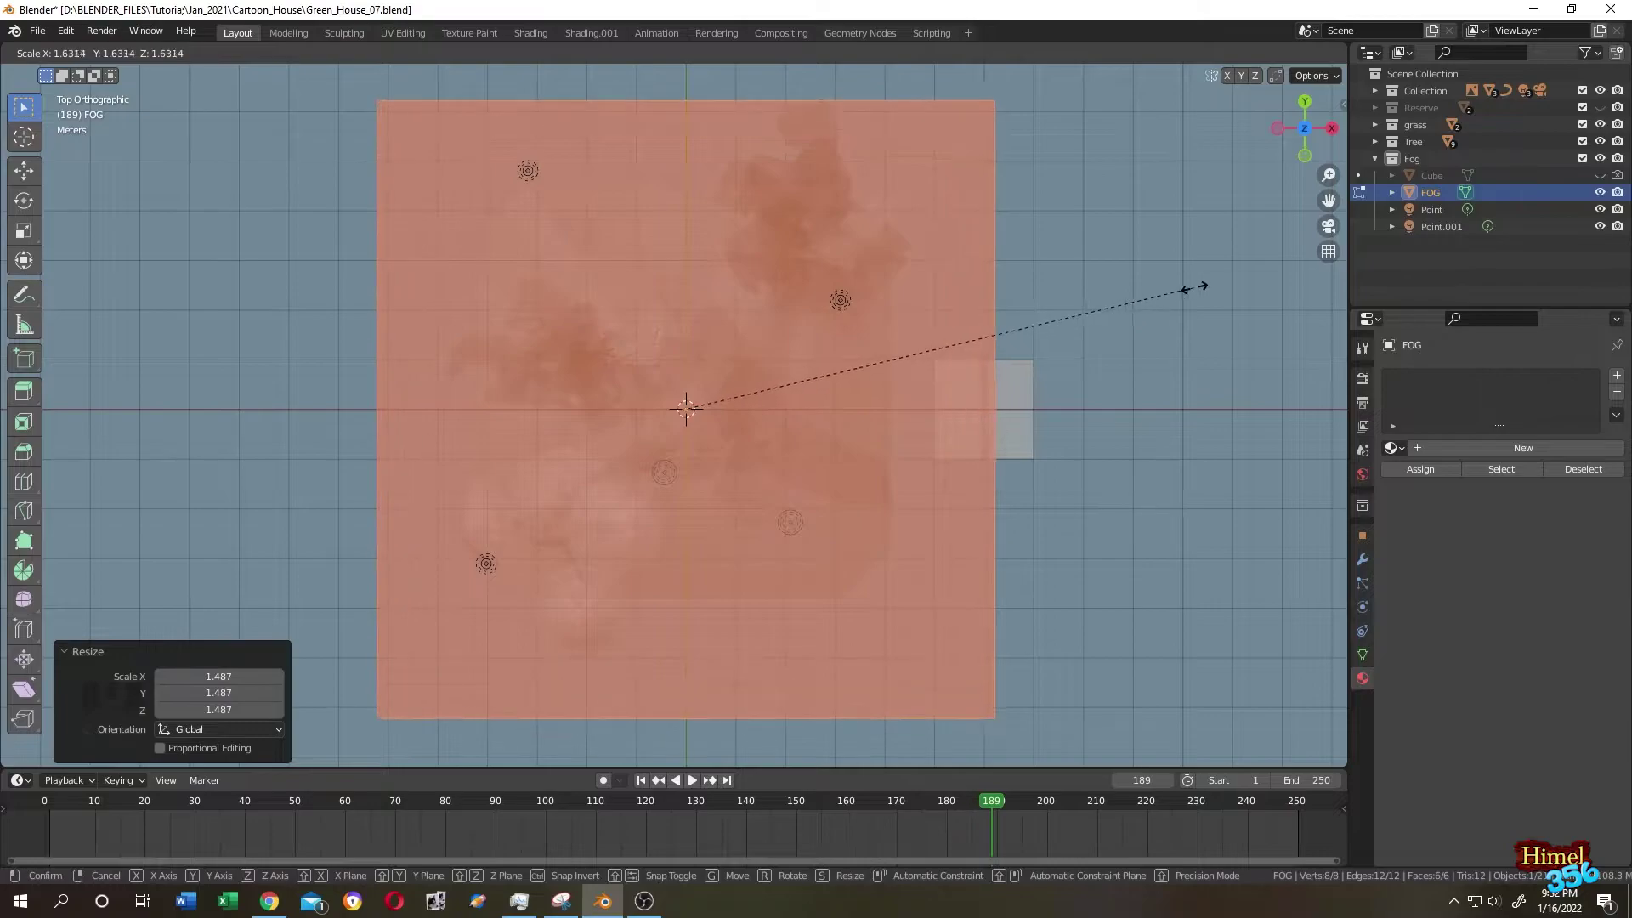
pyautogui.click(1195, 286)
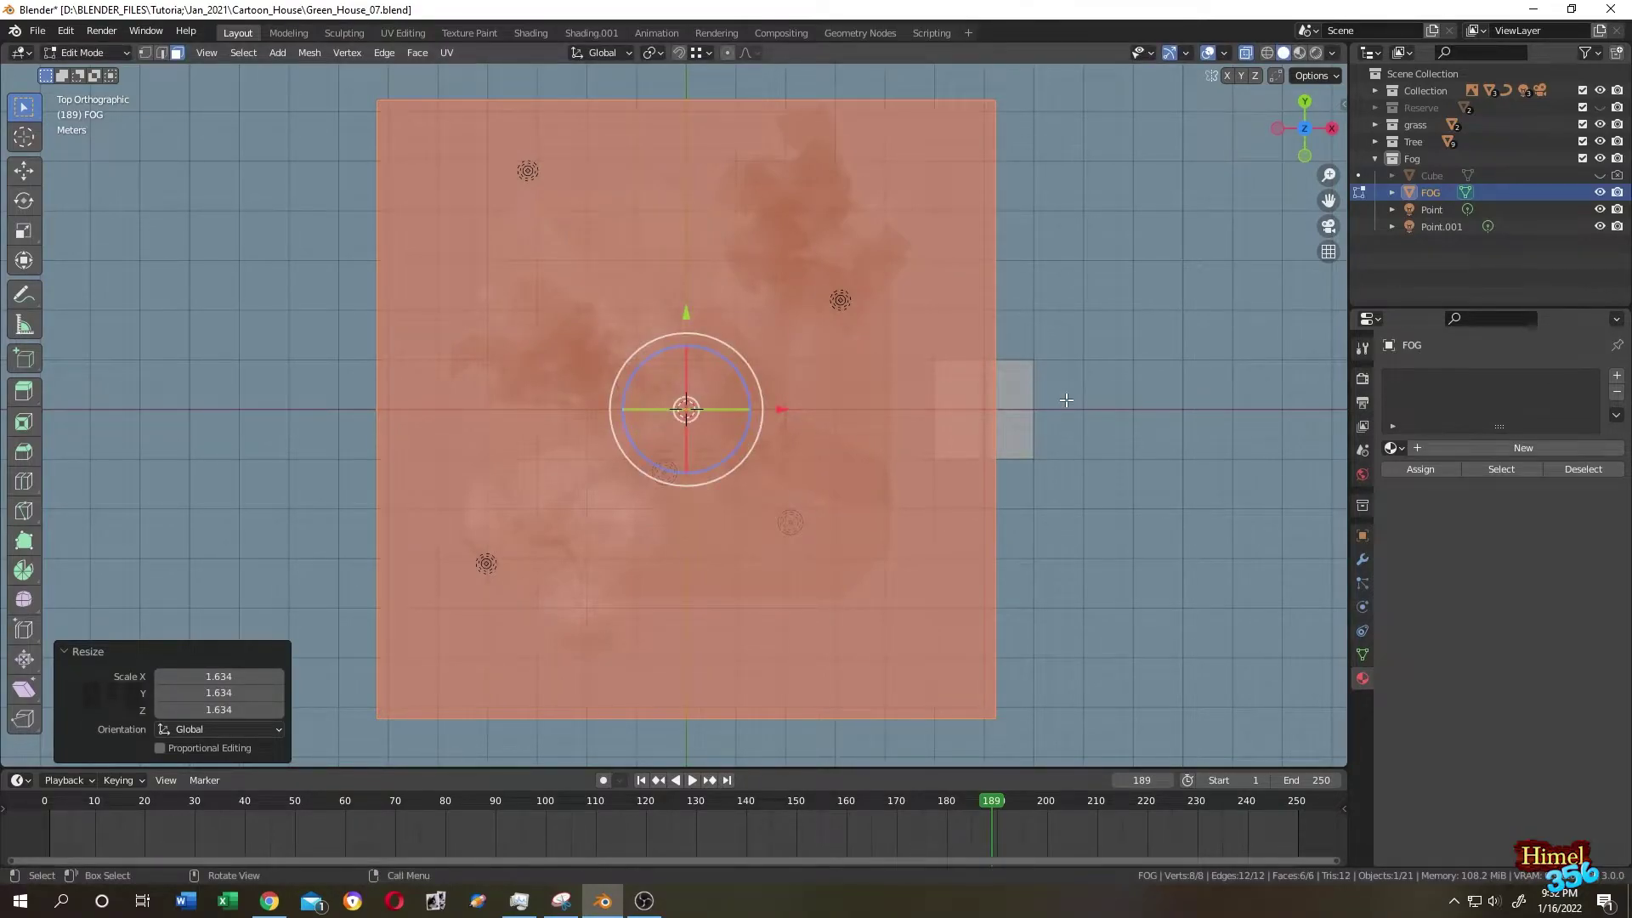
# From front view, raise the FOG cube along Z to enclose the scene
pyautogui.press('KP_1')
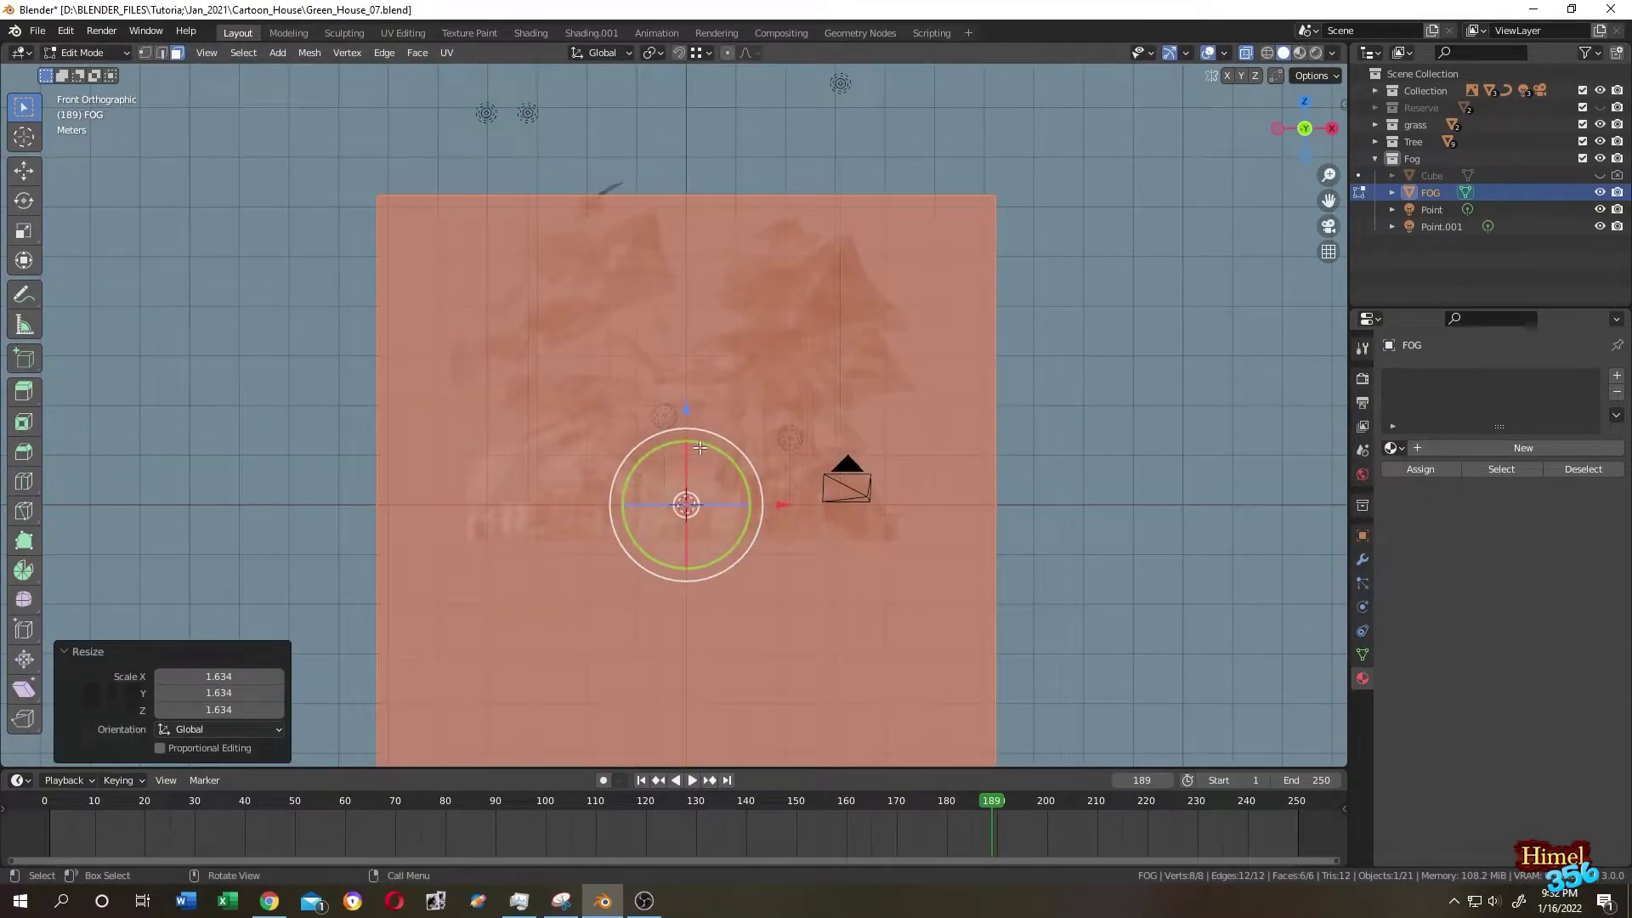
pyautogui.press('g')
pyautogui.press('z')
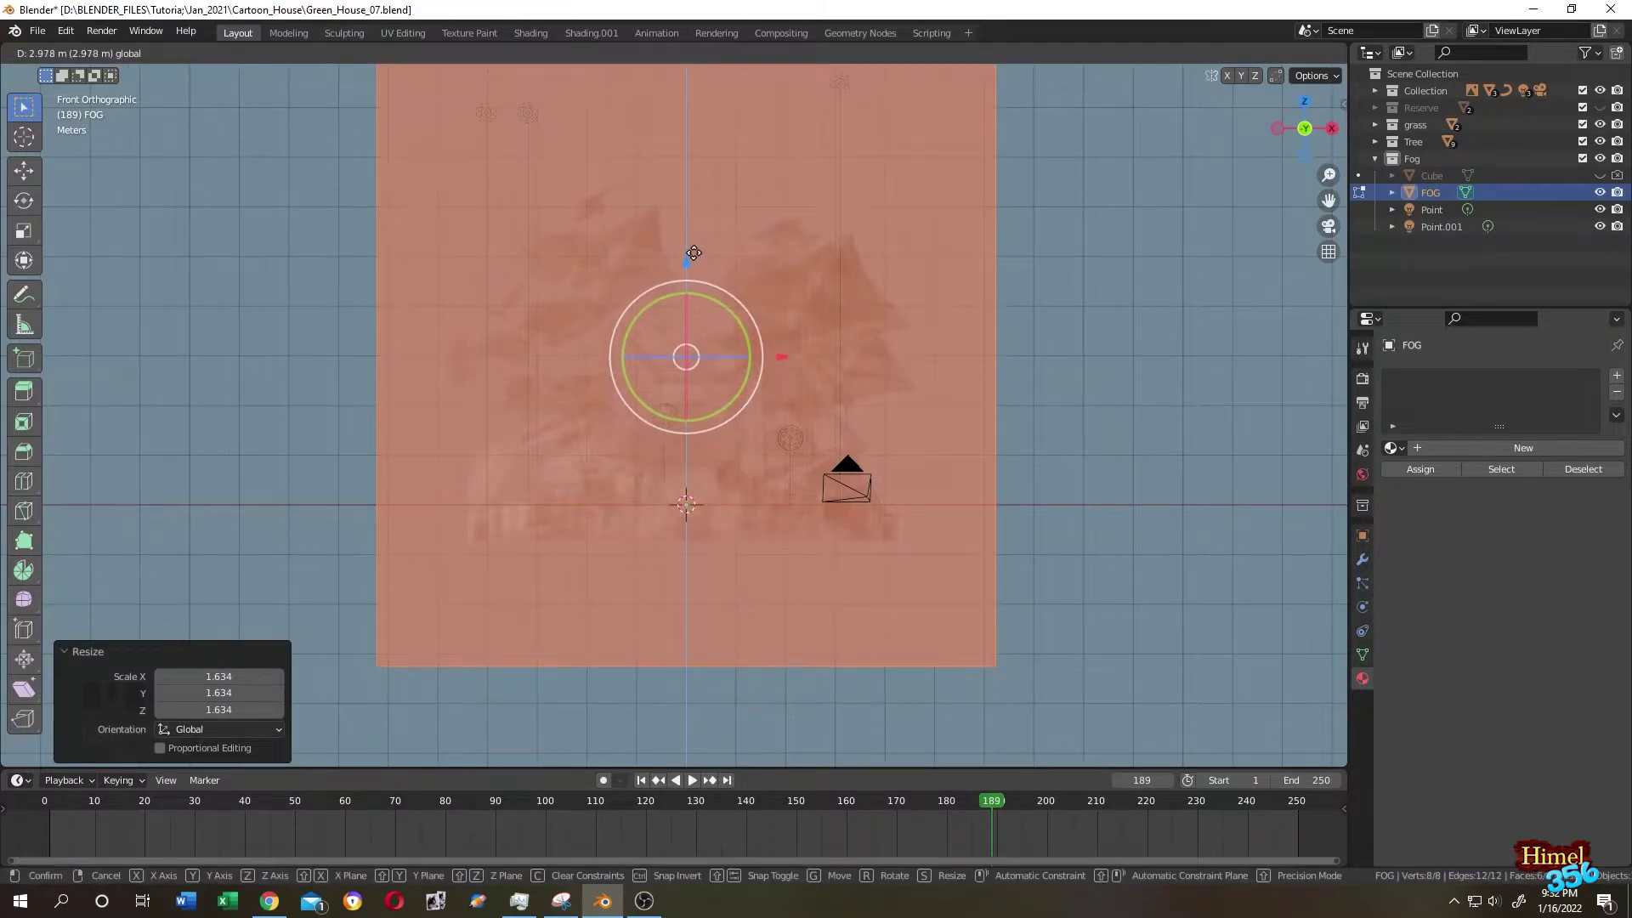
pyautogui.click(1096, 344)
# Return to Object Mode in Material Preview and give FOG a new material named Real_Fog
pyautogui.press('Tab')
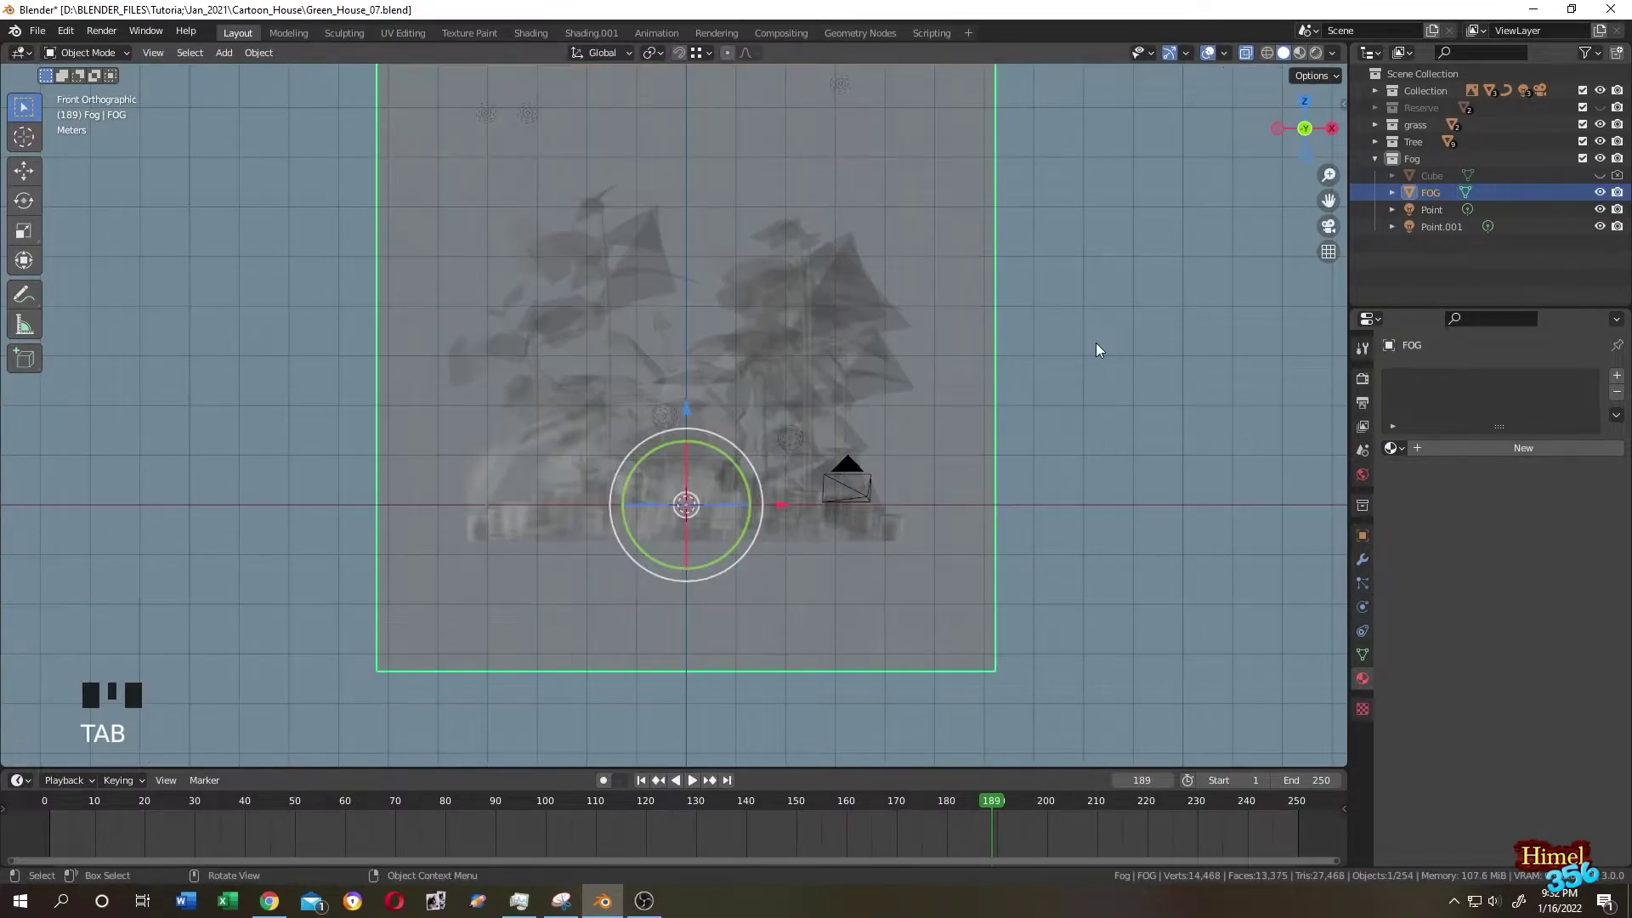
pyautogui.moveTo(1092, 346); pyautogui.dragTo(991, 255, button='middle')
pyautogui.click(1299, 52)
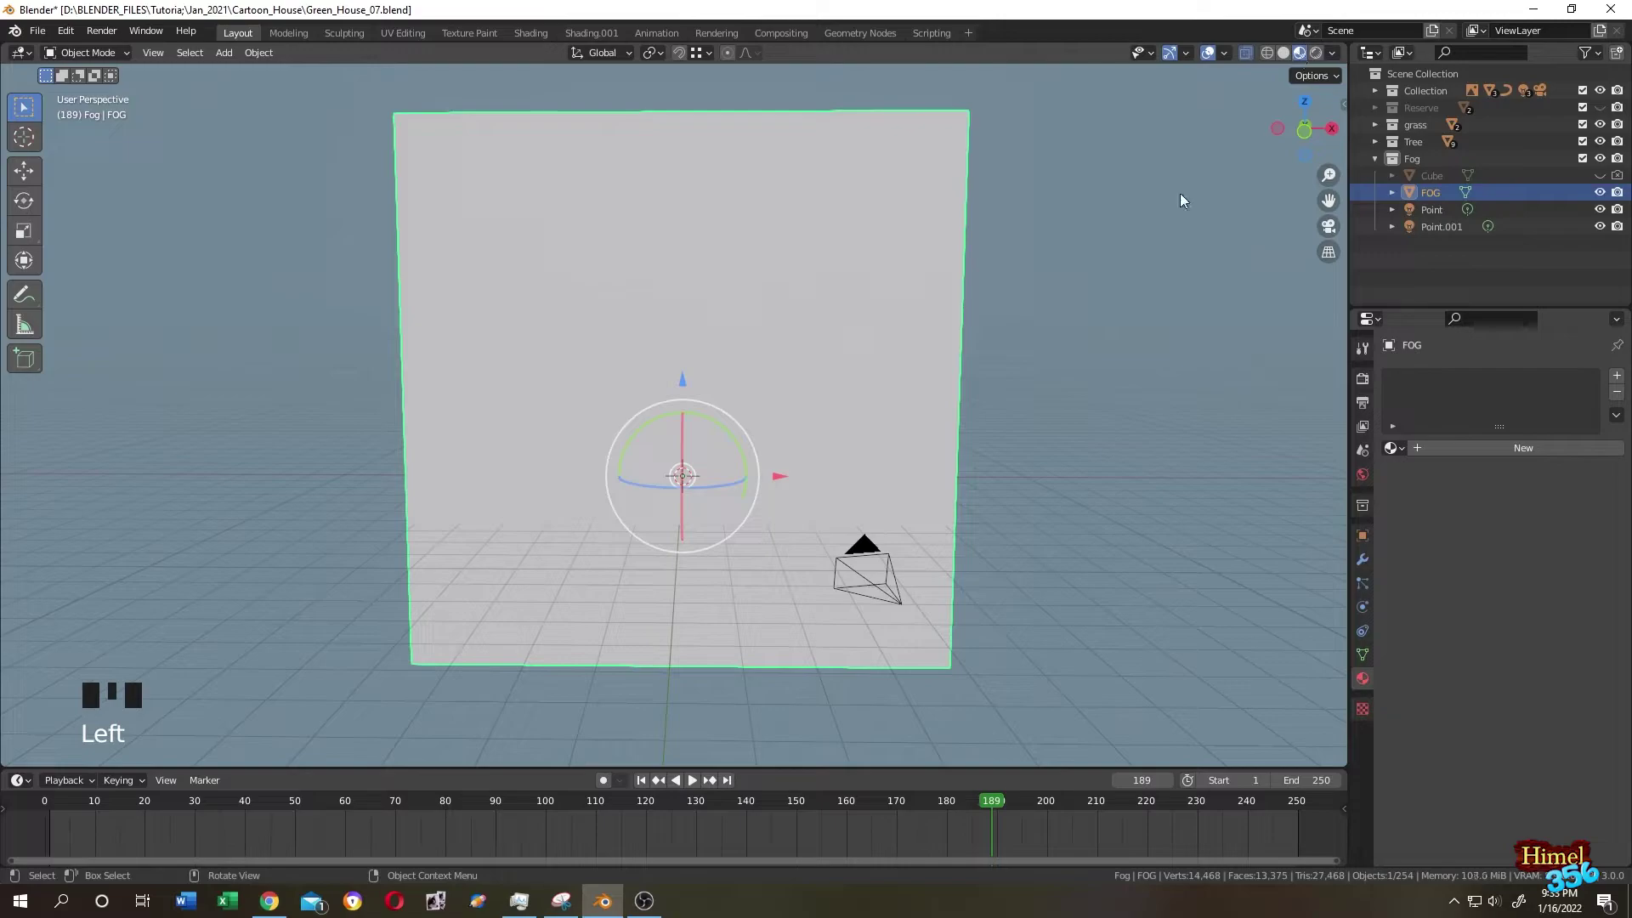
pyautogui.doubleClick(861, 314)
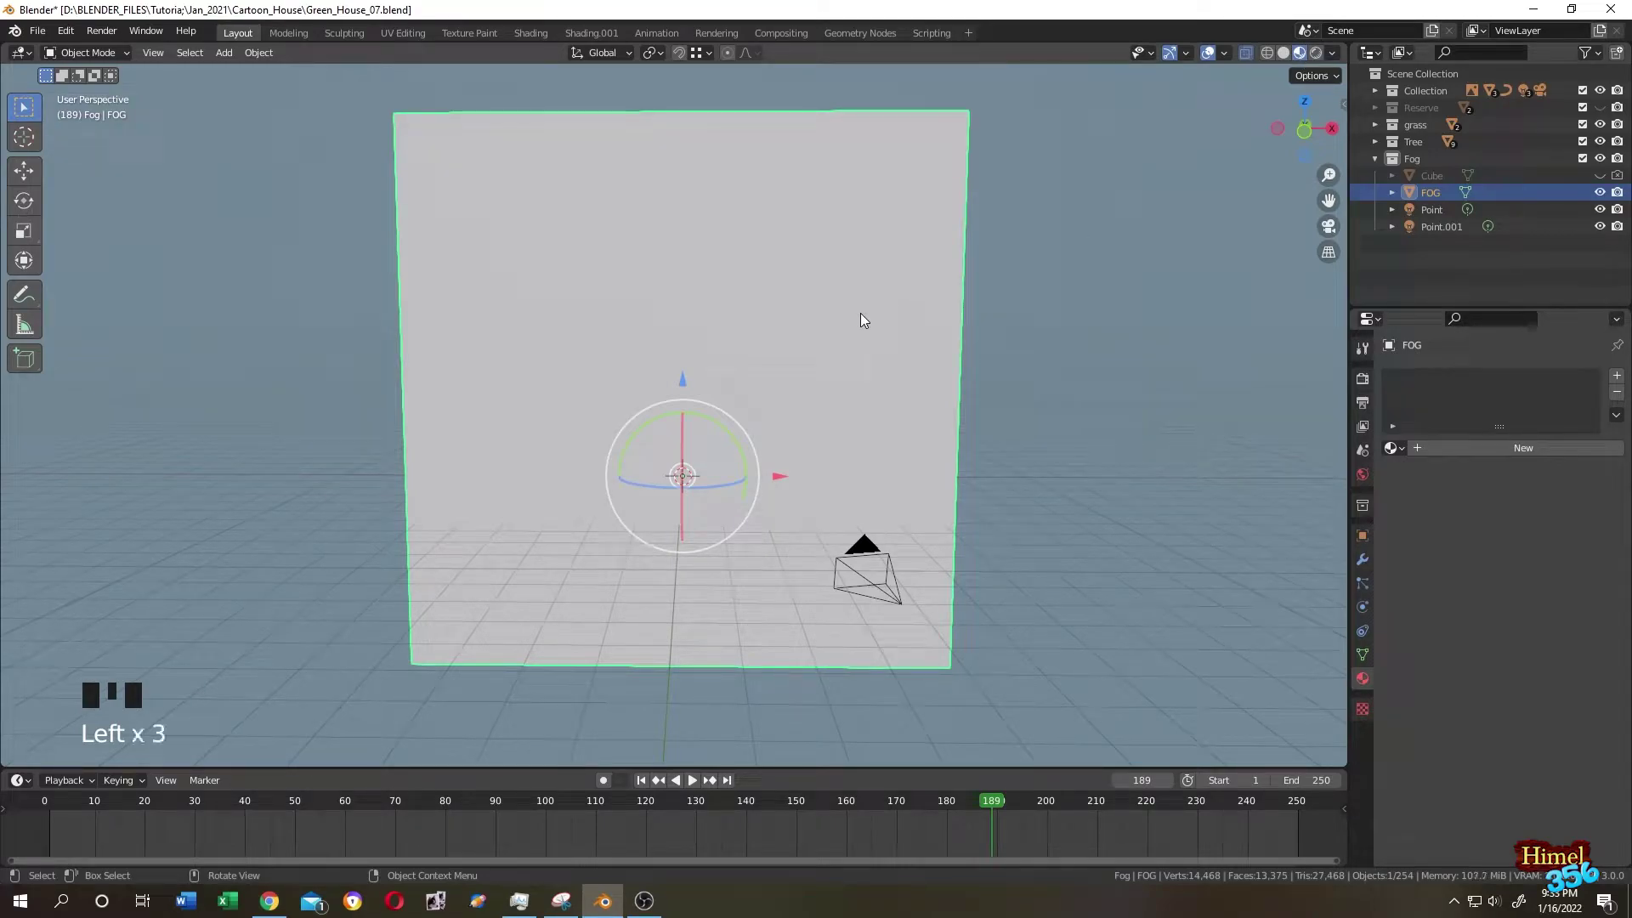
pyautogui.click(1617, 377)
pyautogui.click(1504, 447)
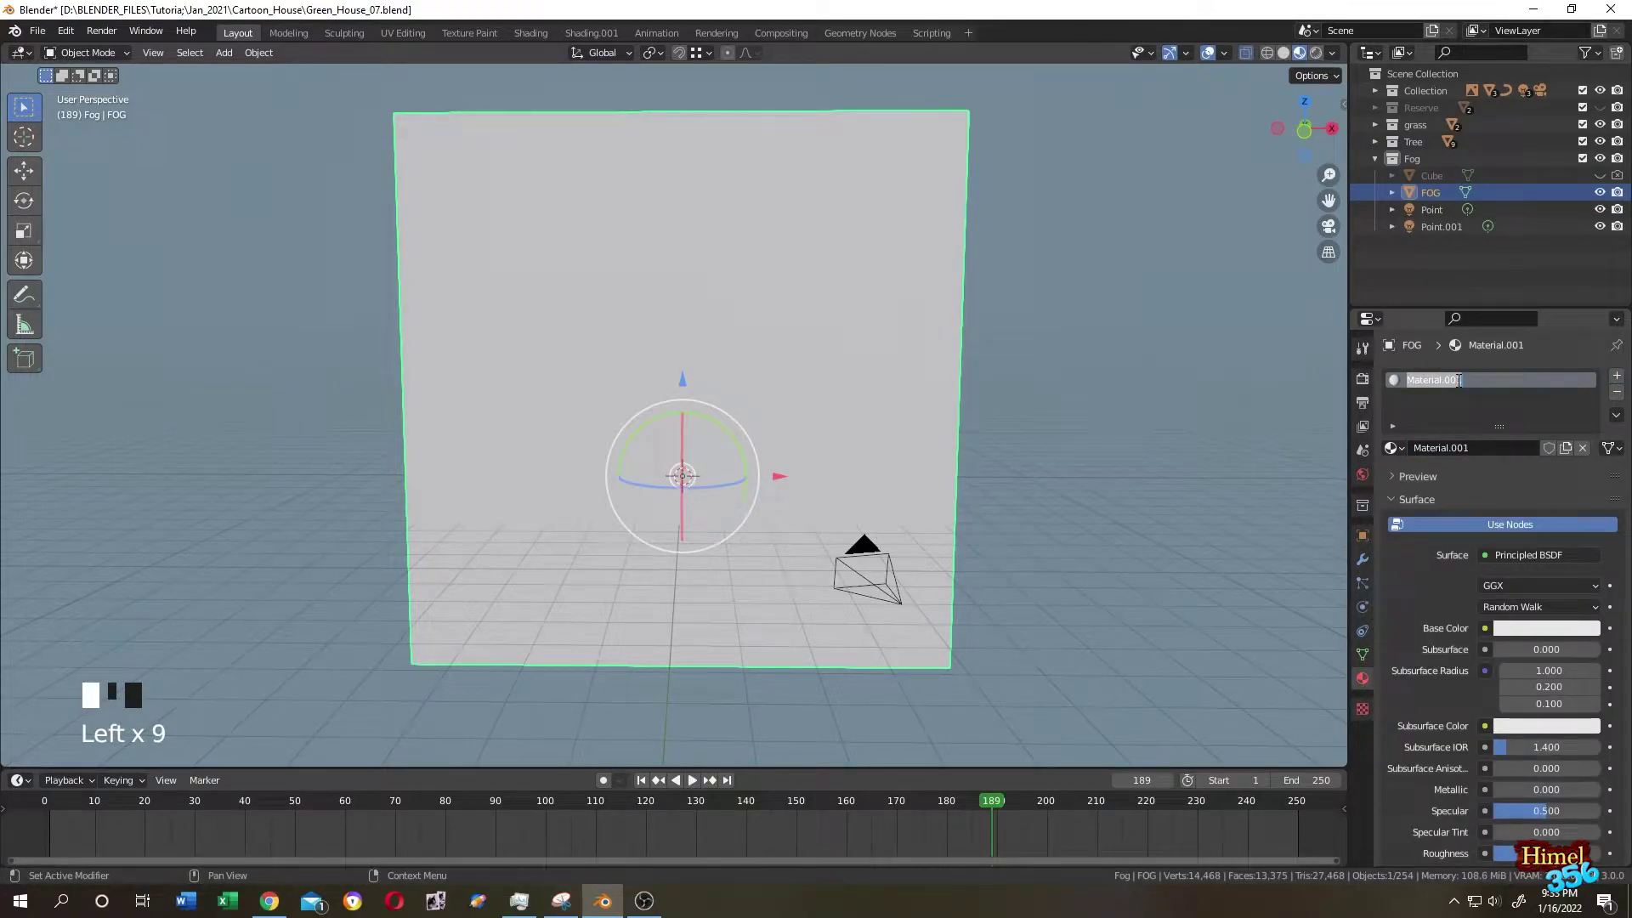
pyautogui.write('Real')
pyautogui.write('_Fog')
pyautogui.press('Return')
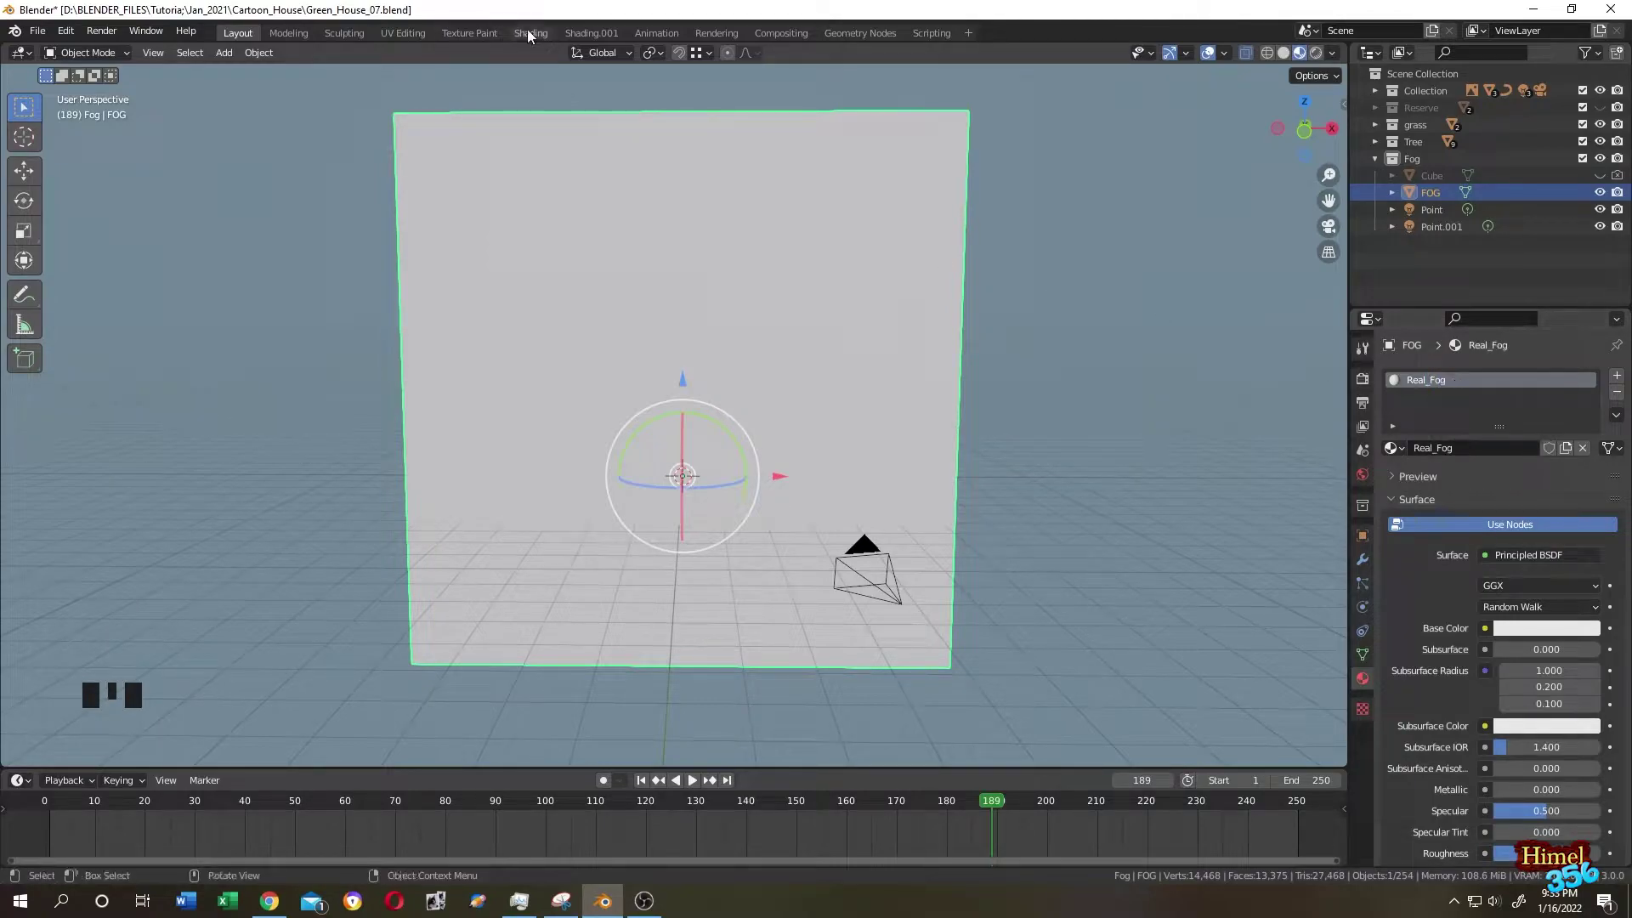
# In the Shading workspace, delete the Principled BSDF and move Material Output right
pyautogui.click(527, 29)
pyautogui.scroll(3, 808, 616)
pyautogui.scroll(2, 878, 720)
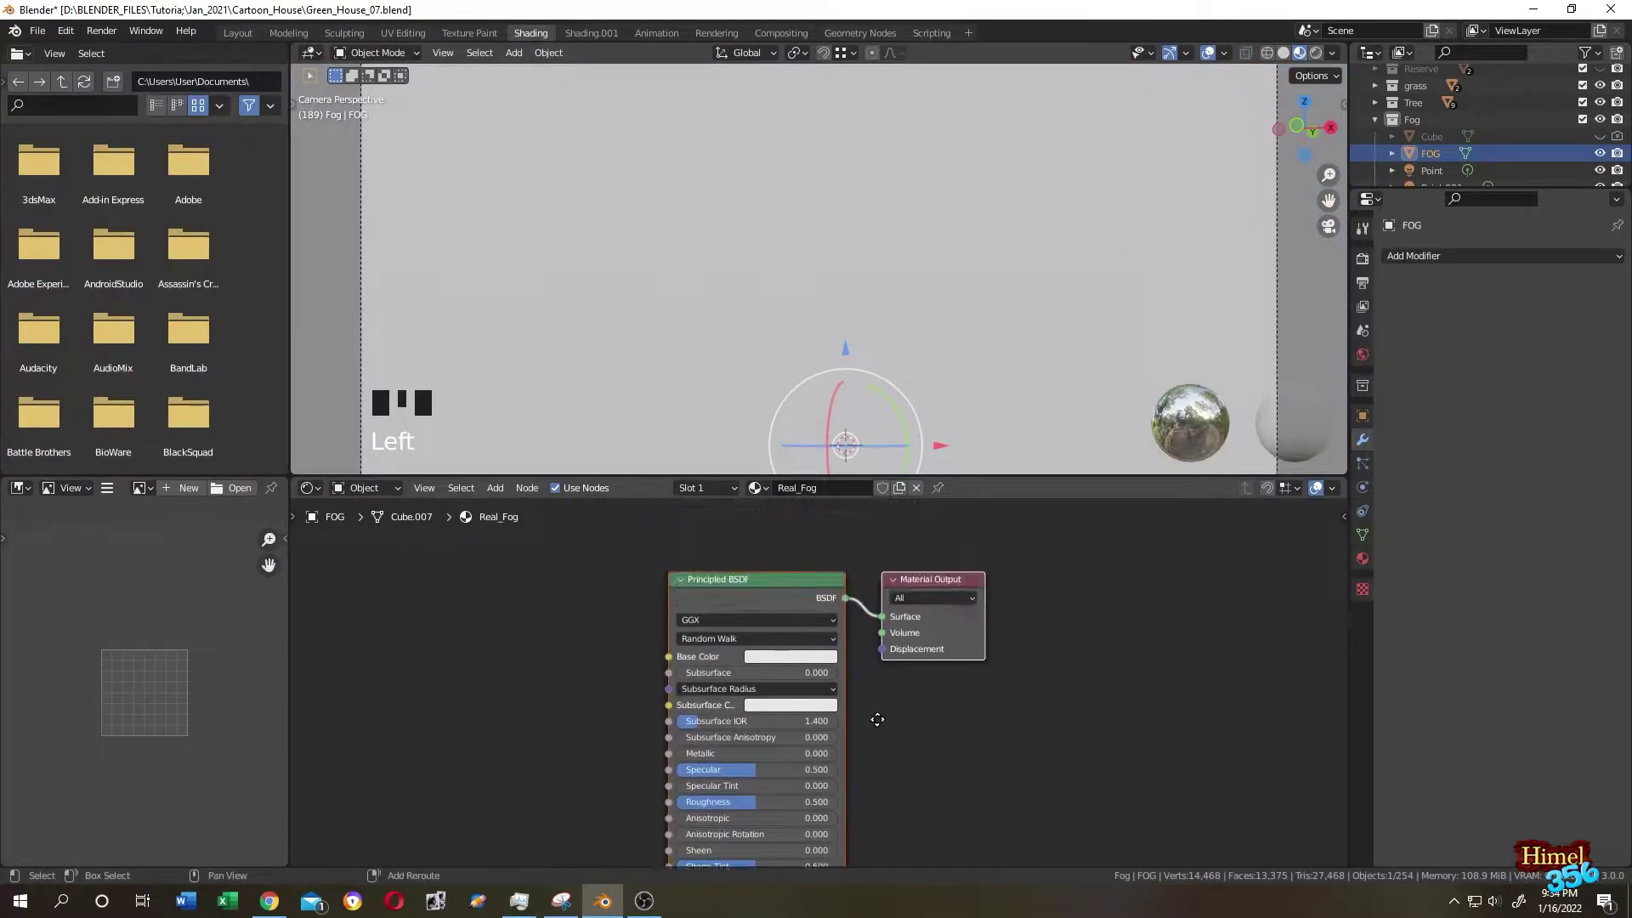
pyautogui.click(744, 578)
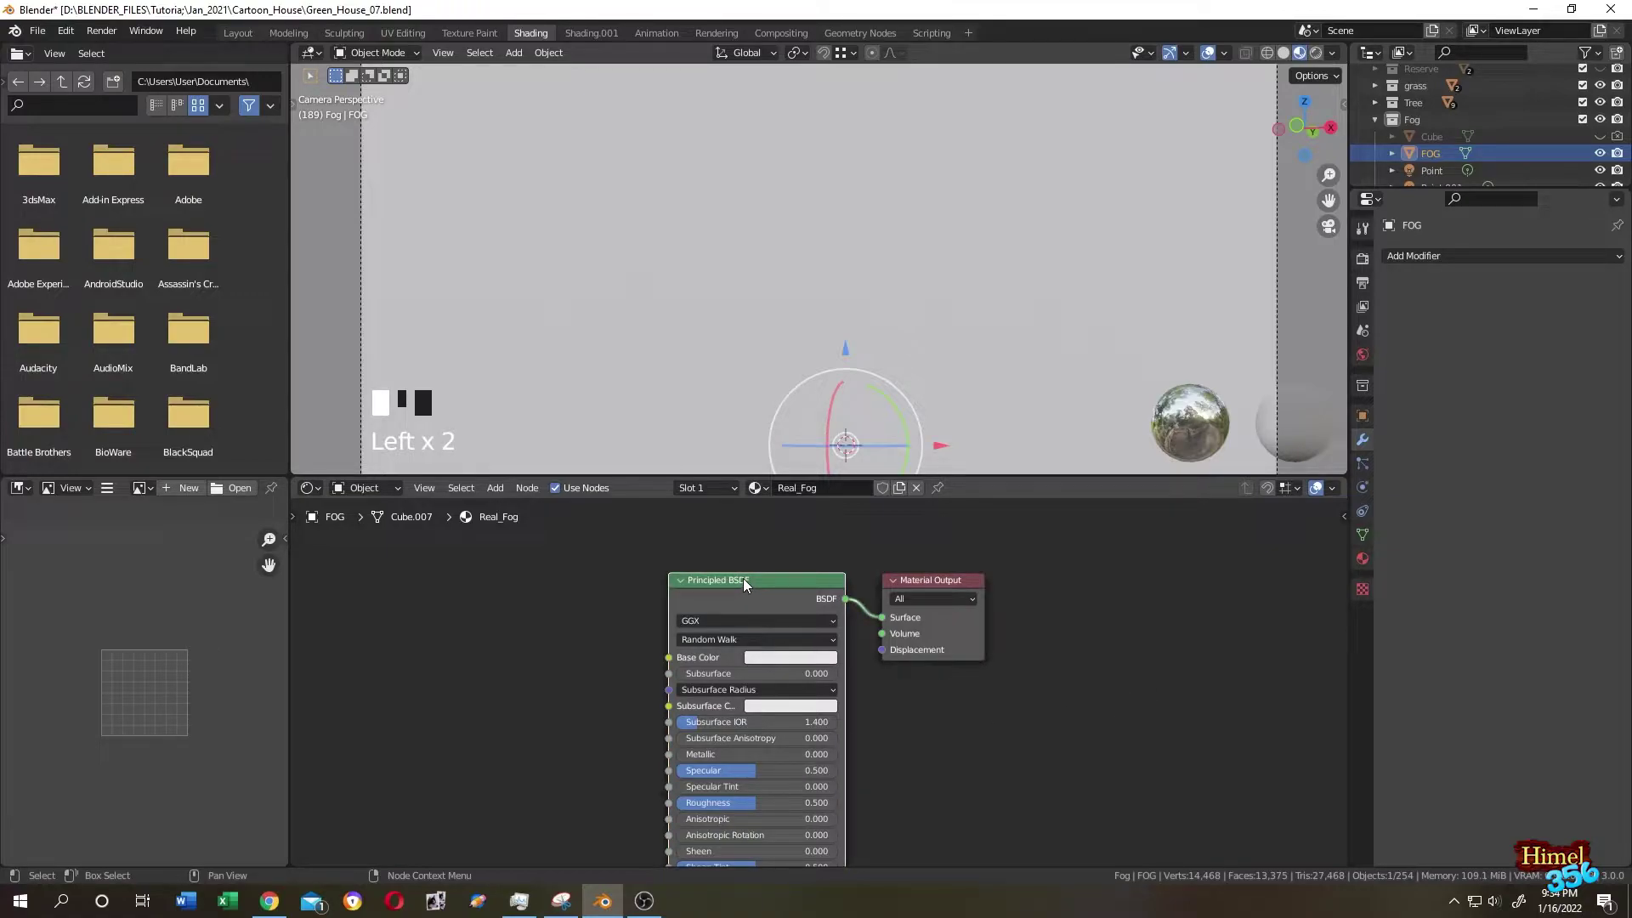
pyautogui.press('Delete')
pyautogui.moveTo(927, 580); pyautogui.dragTo(1218, 561)
pyautogui.scroll(-1, 905, 608)
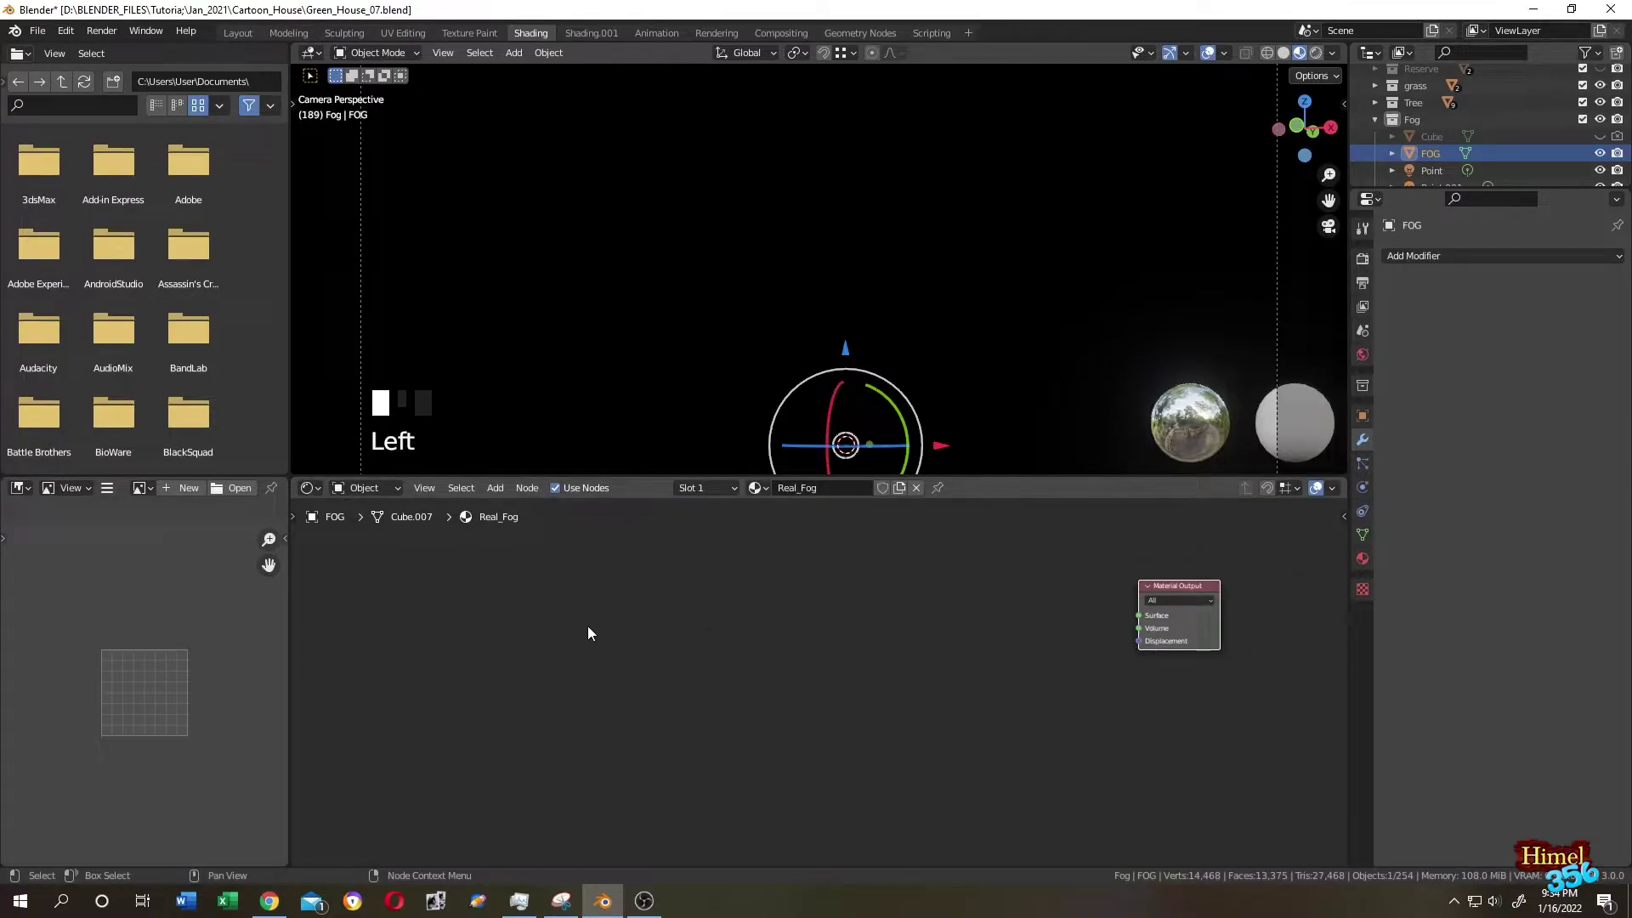
pyautogui.scroll(-2, 805, 204)
pyautogui.moveTo(805, 205)
pyautogui.mouseDown(button='middle')
pyautogui.moveTo(890, 263)
pyautogui.moveTo(842, 260)
pyautogui.mouseUp(button='middle')
pyautogui.scroll(-4, 891, 260)
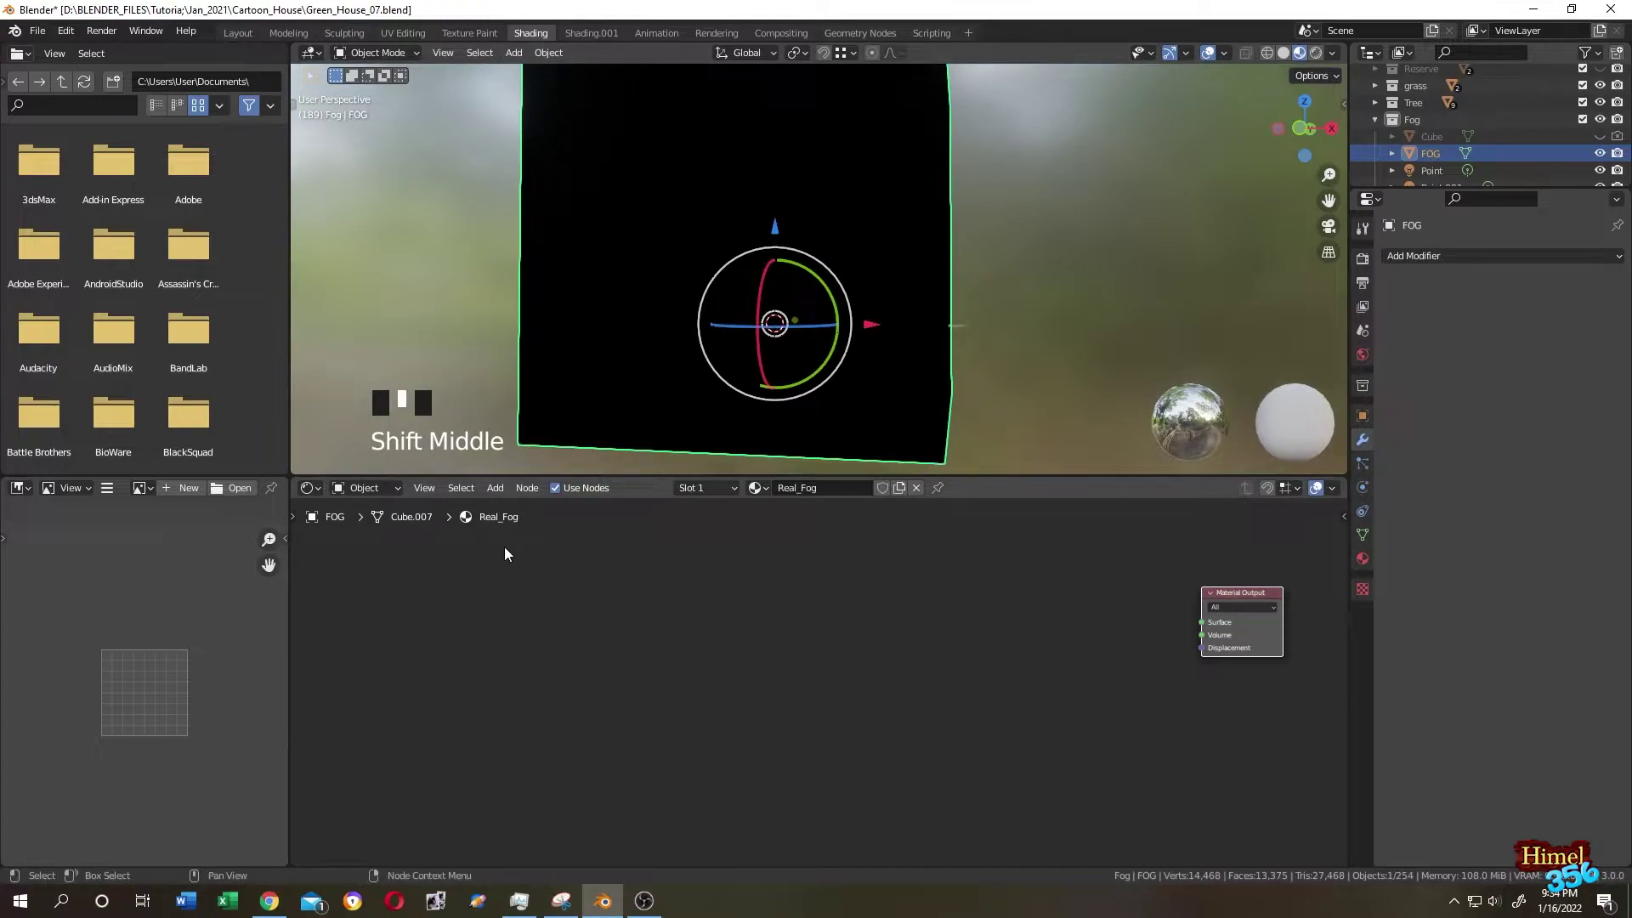
# Connect a new Principled Volume to the output's Volume input and set density 0.1
pyautogui.click(497, 487)
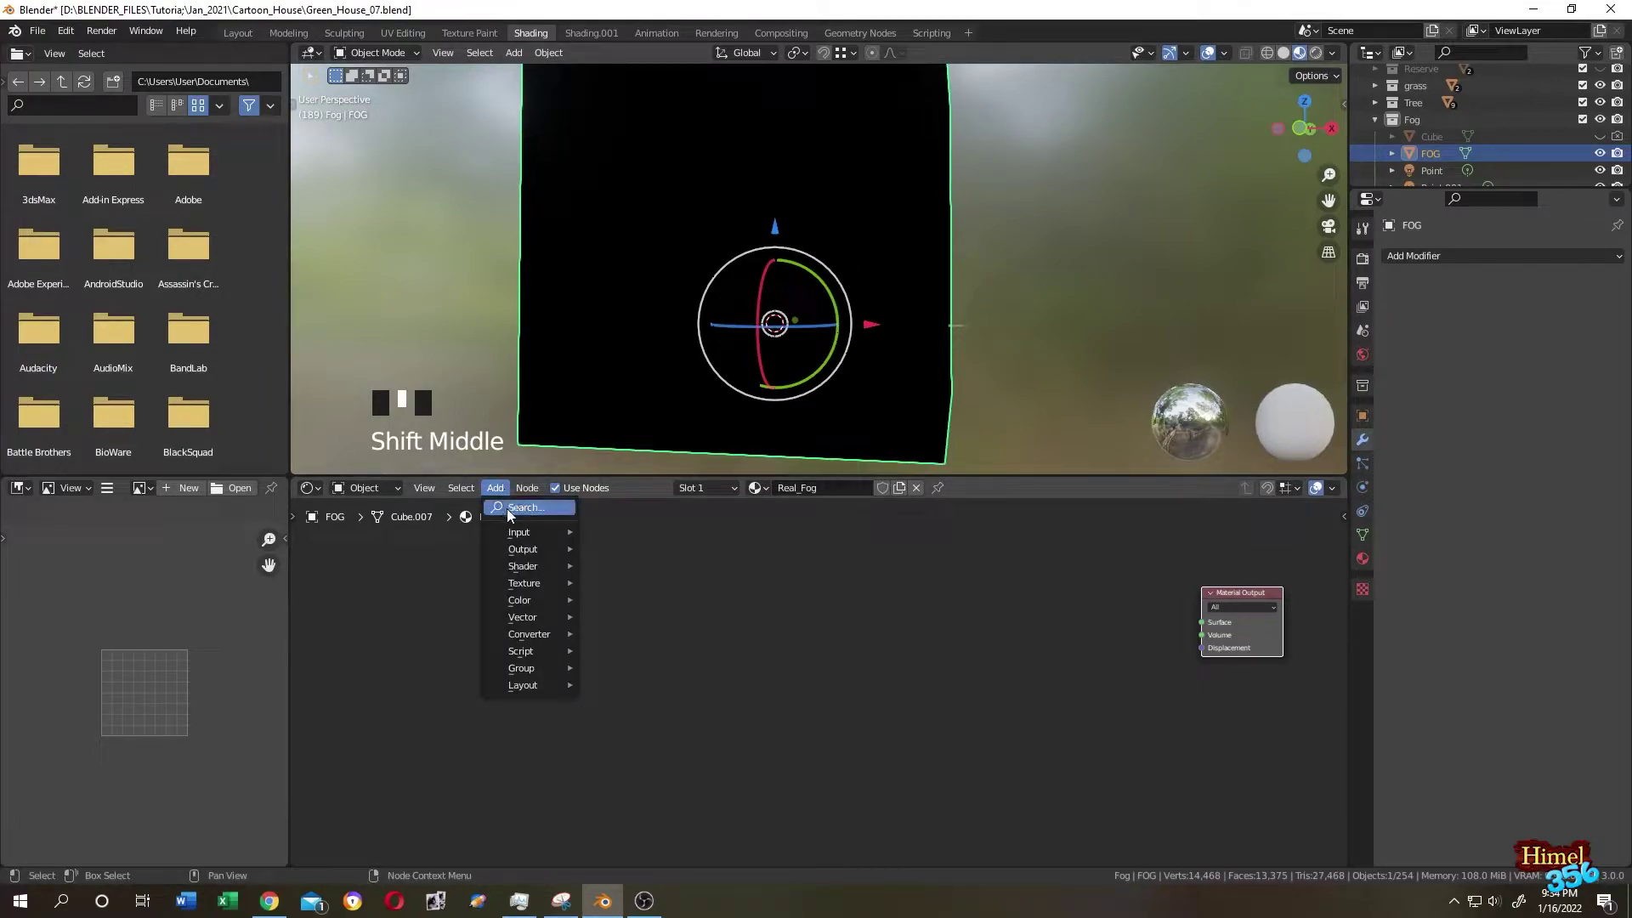
pyautogui.click(506, 509)
pyautogui.write('princ')
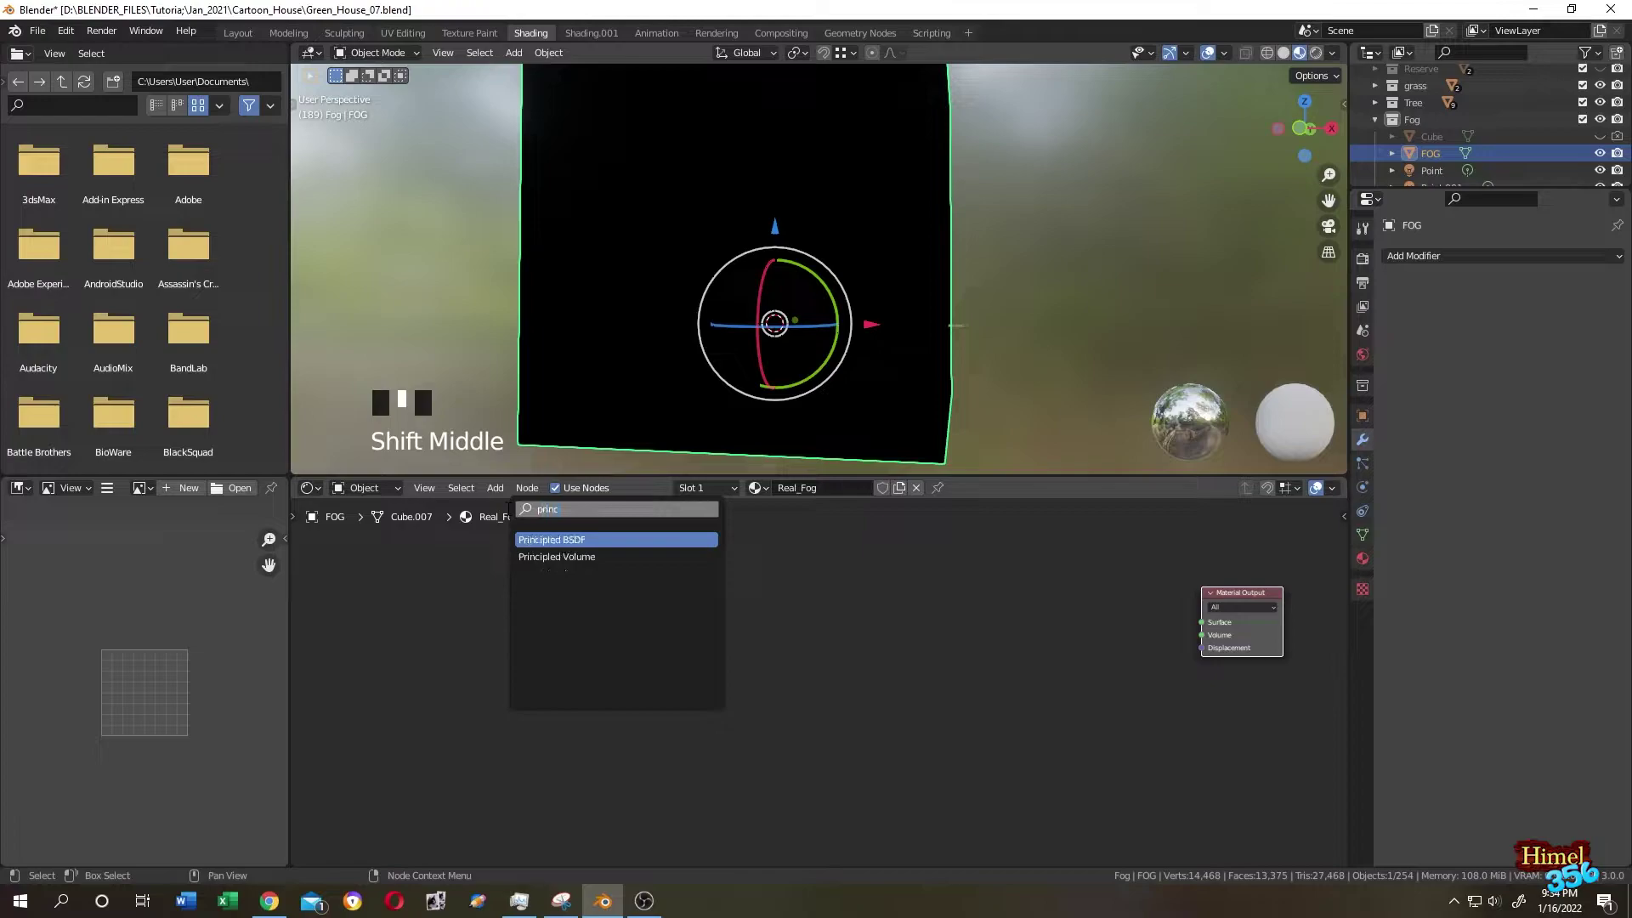
pyautogui.click(626, 557)
pyautogui.click(1069, 585)
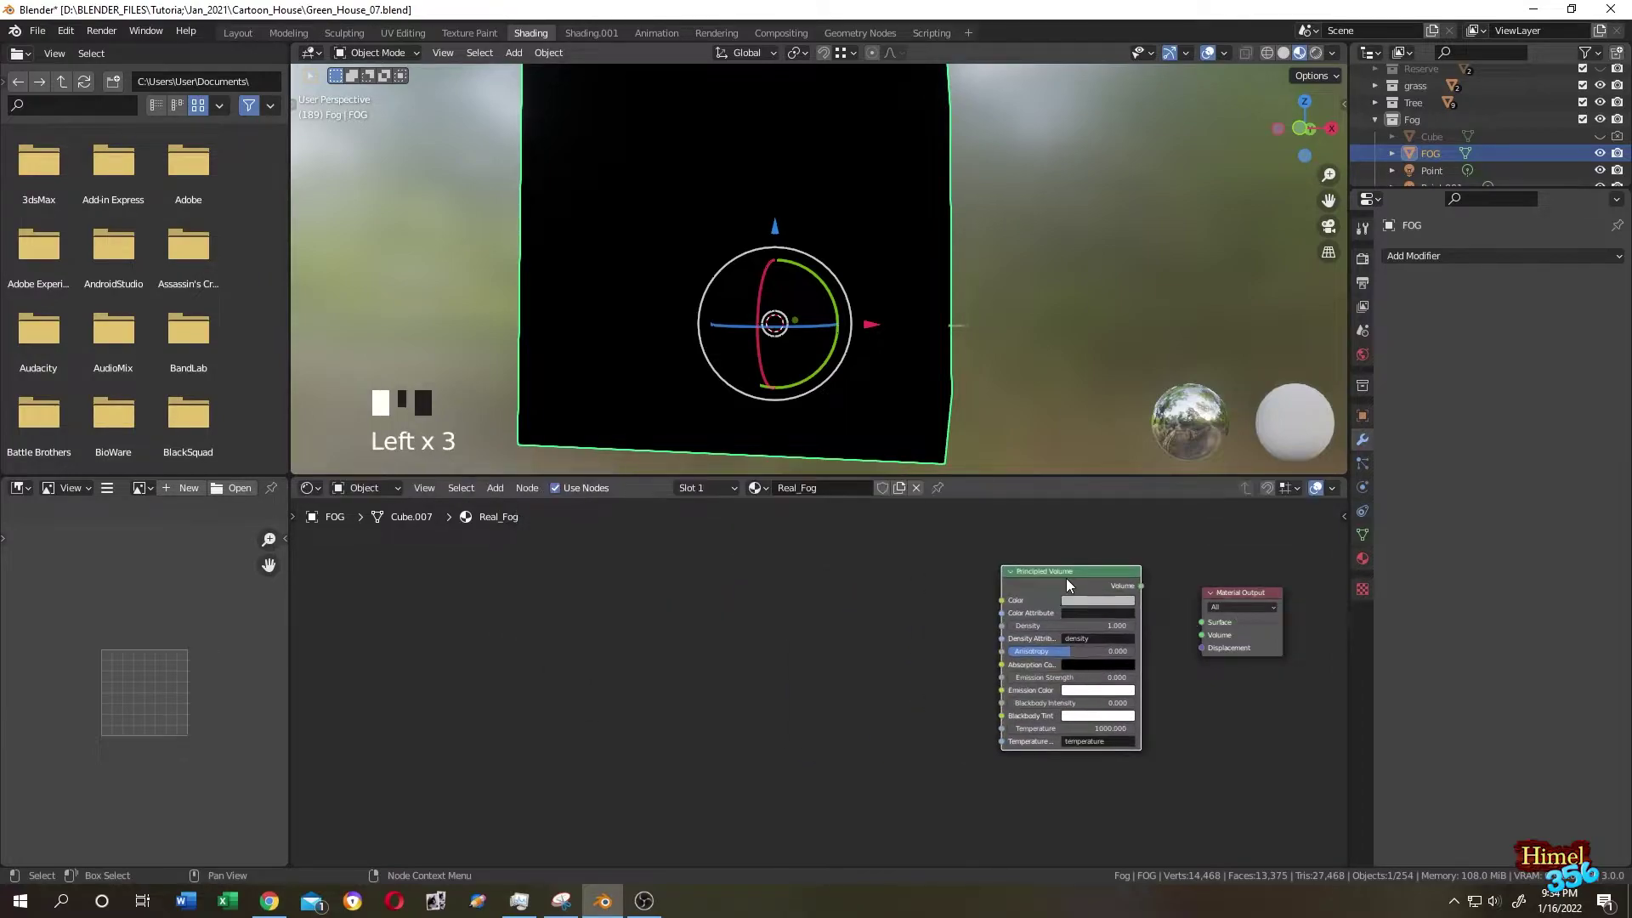
pyautogui.moveTo(1140, 587); pyautogui.dragTo(1199, 634)
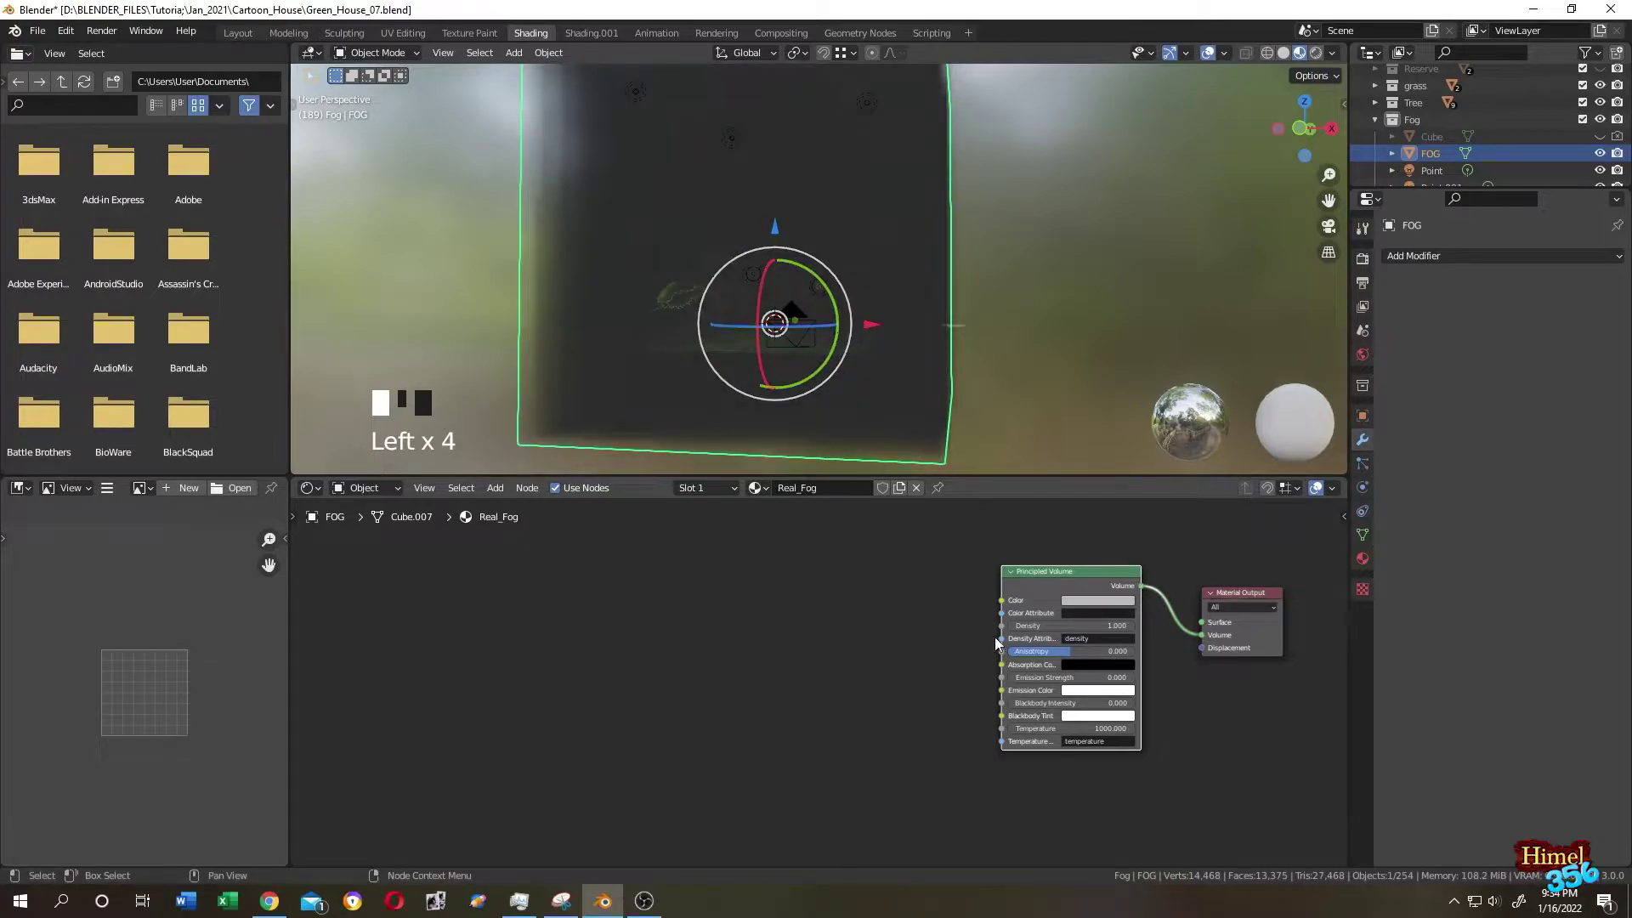
pyautogui.scroll(-2, 765, 338)
pyautogui.scroll(-1, 748, 331)
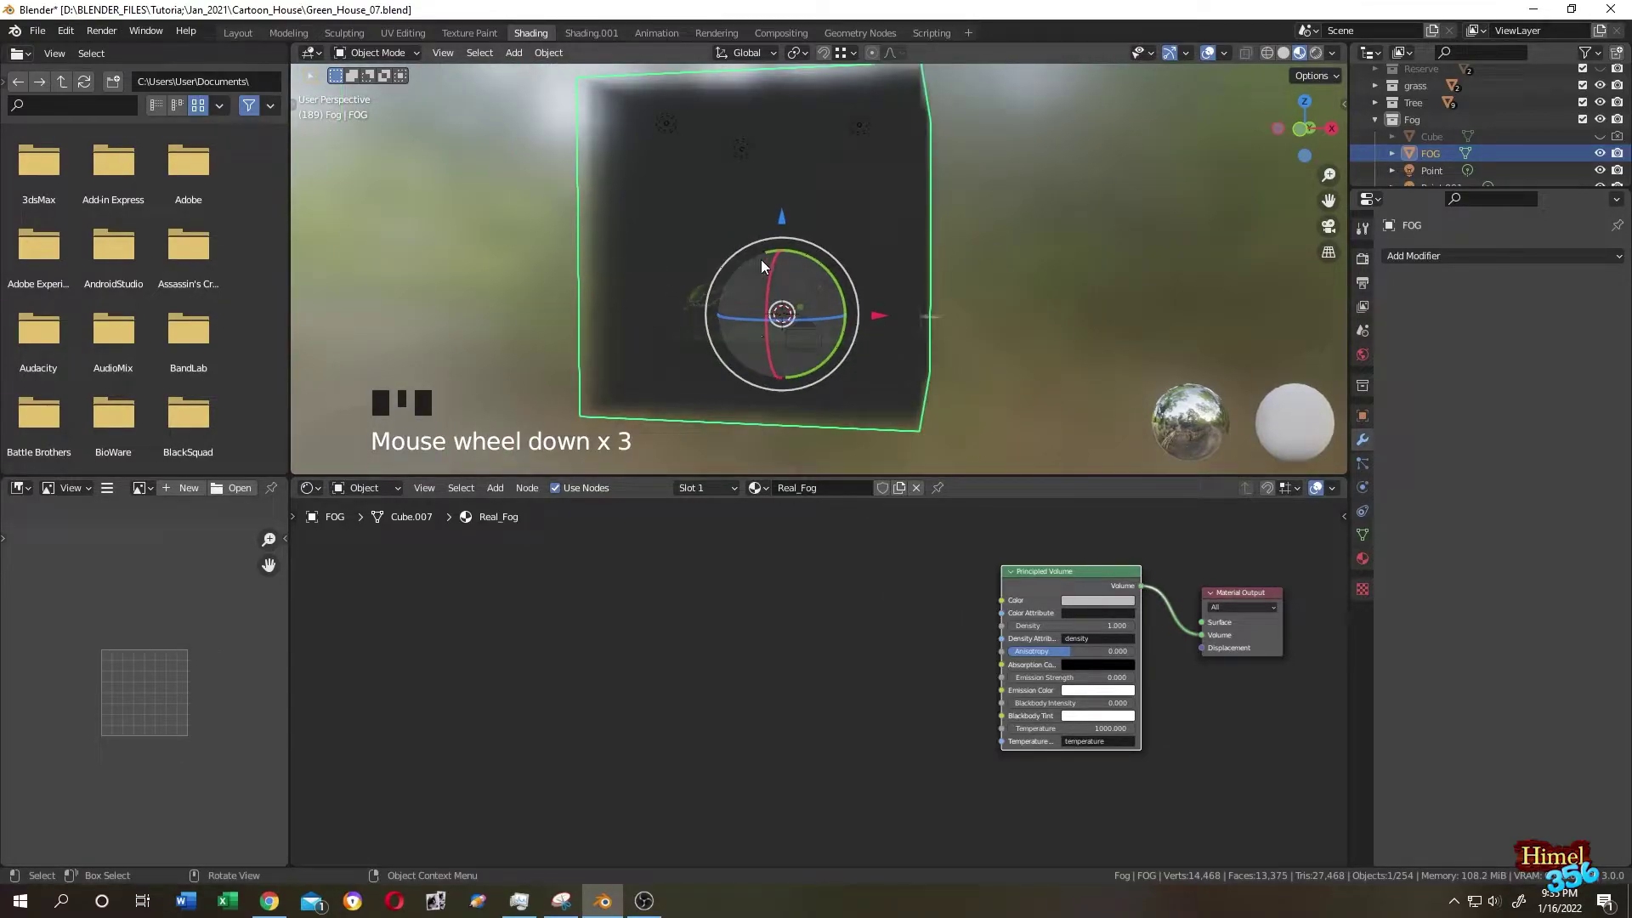
pyautogui.scroll(3, 778, 262)
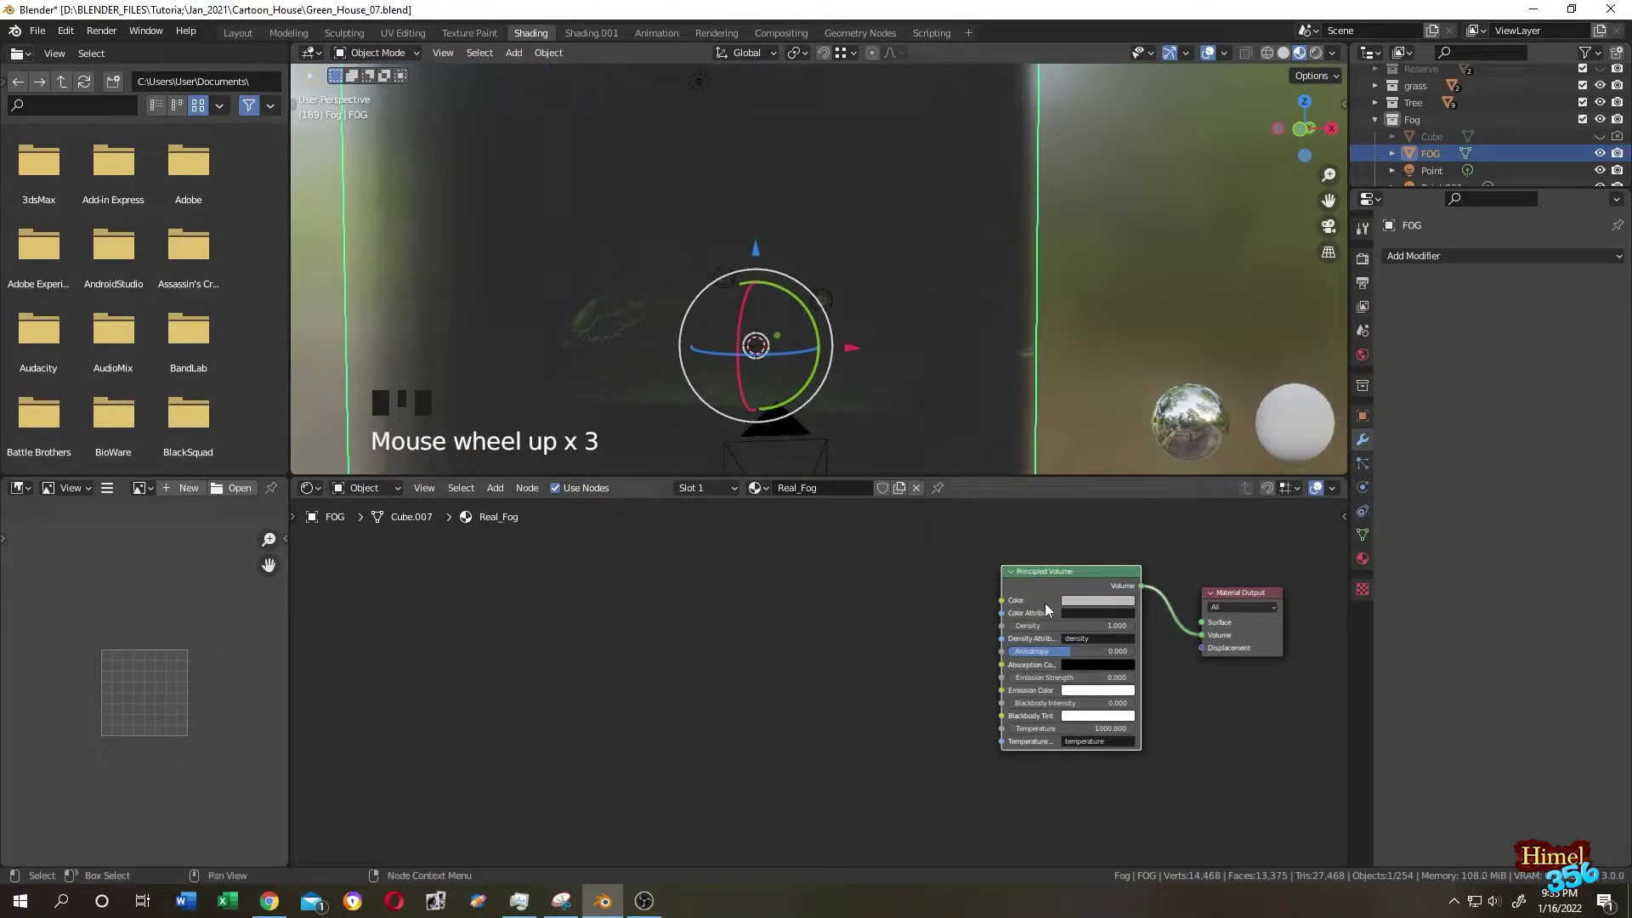
pyautogui.click(1011, 627)
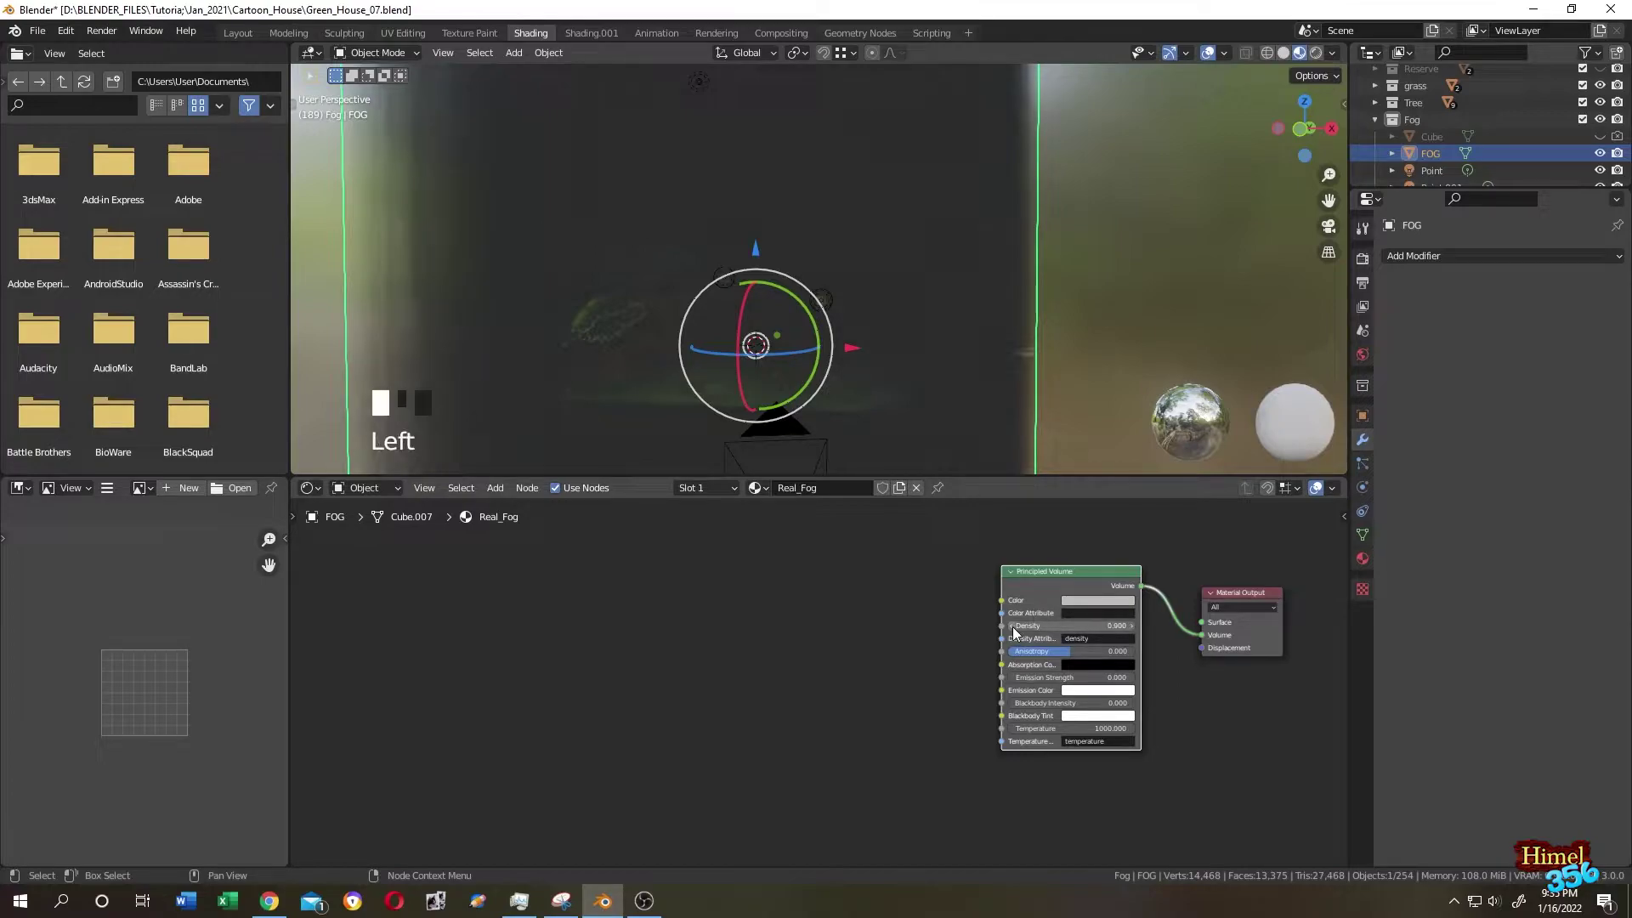
pyautogui.click(1108, 626)
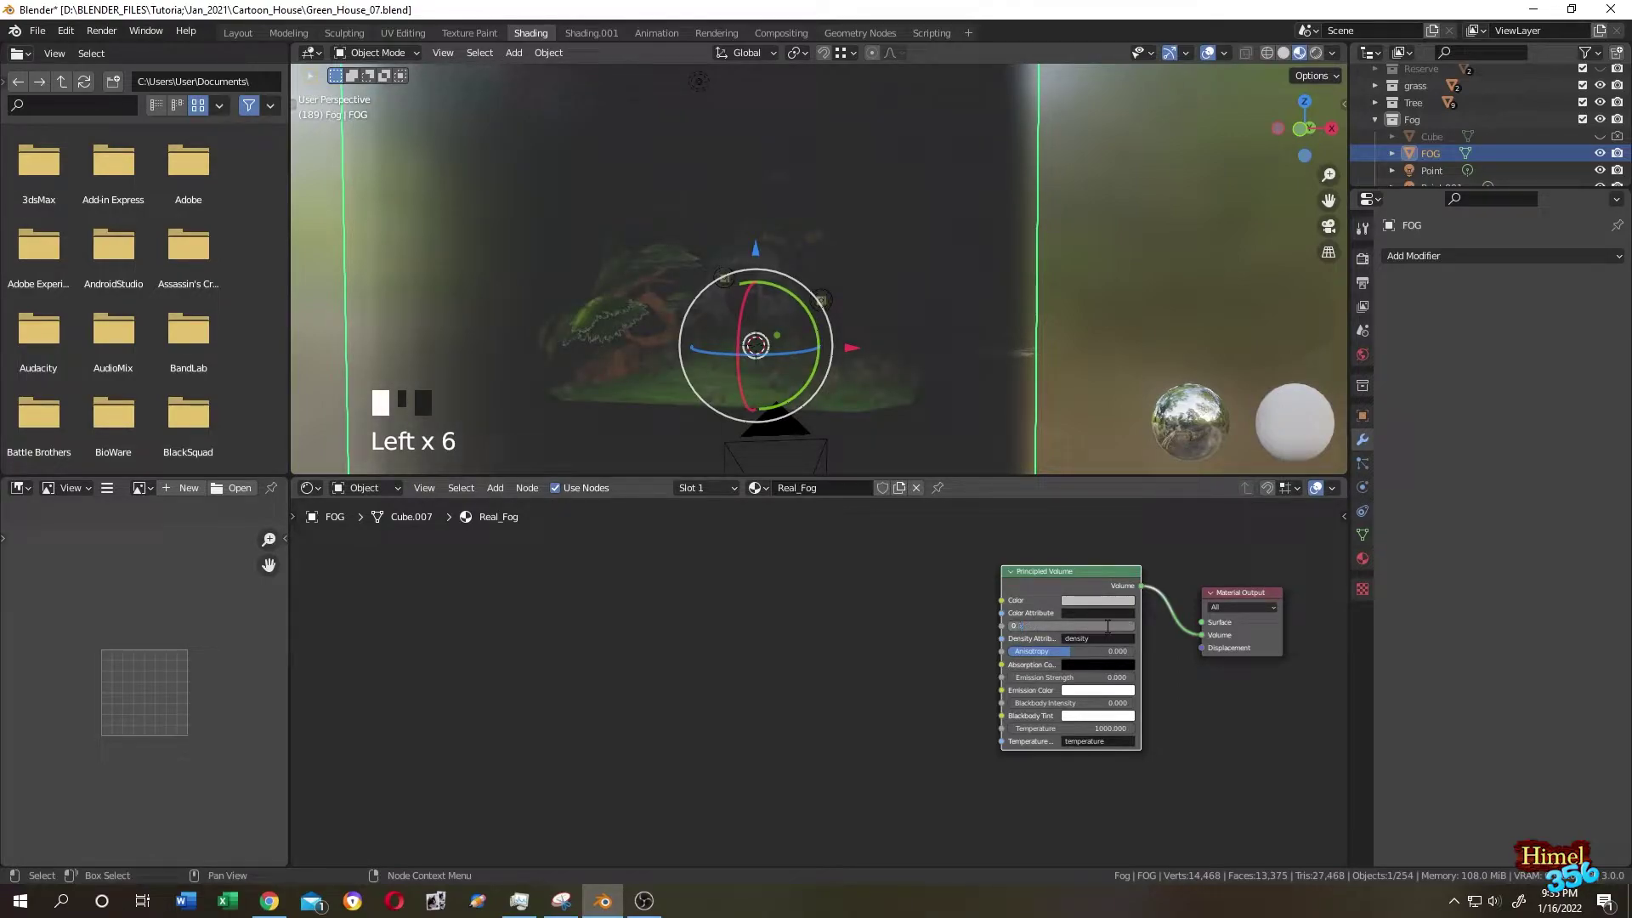
pyautogui.click(1104, 627)
pyautogui.scroll(-2, 952, 338)
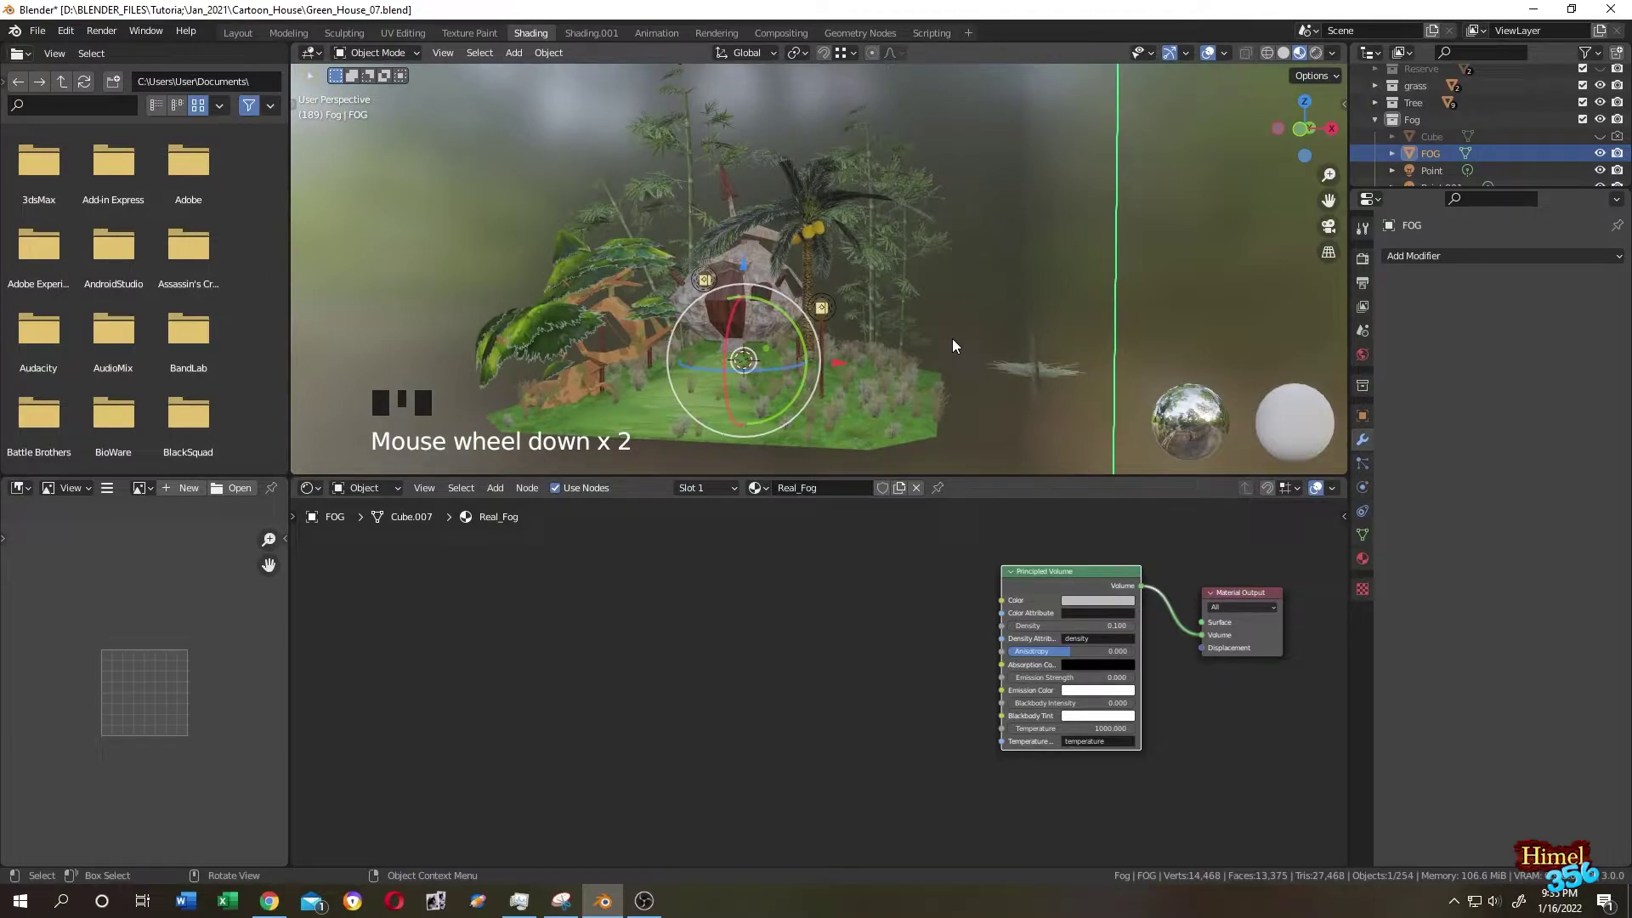
# Feed a ColorRamp into the Principled Volume and slide its black stop rightward
pyautogui.click(496, 487)
pyautogui.click(536, 535)
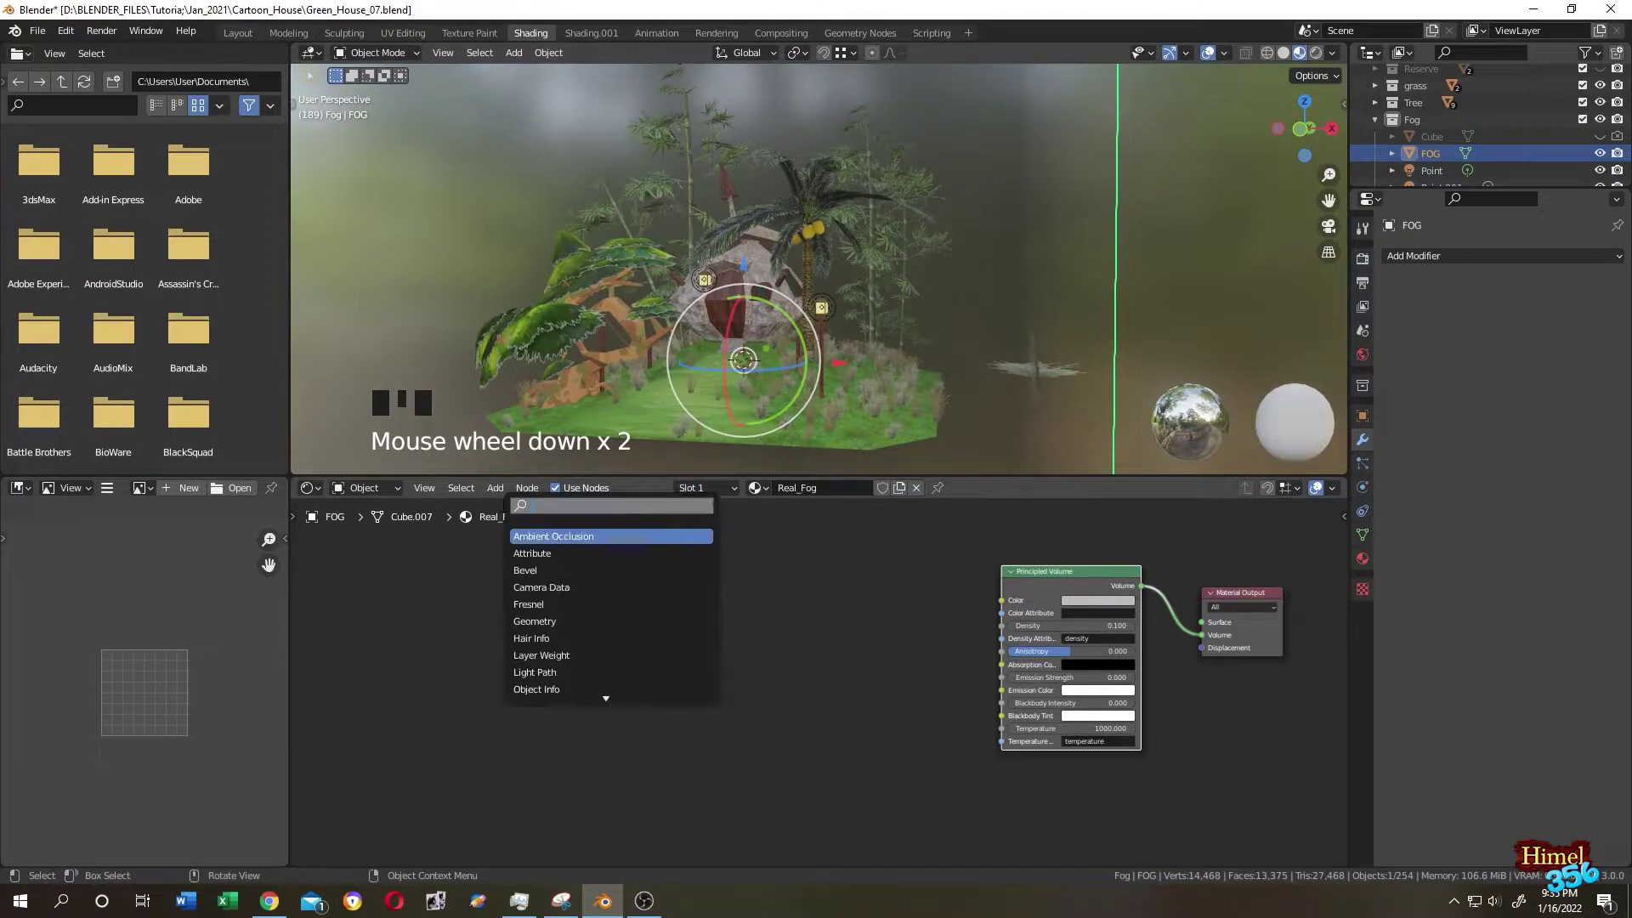
pyautogui.write('co')
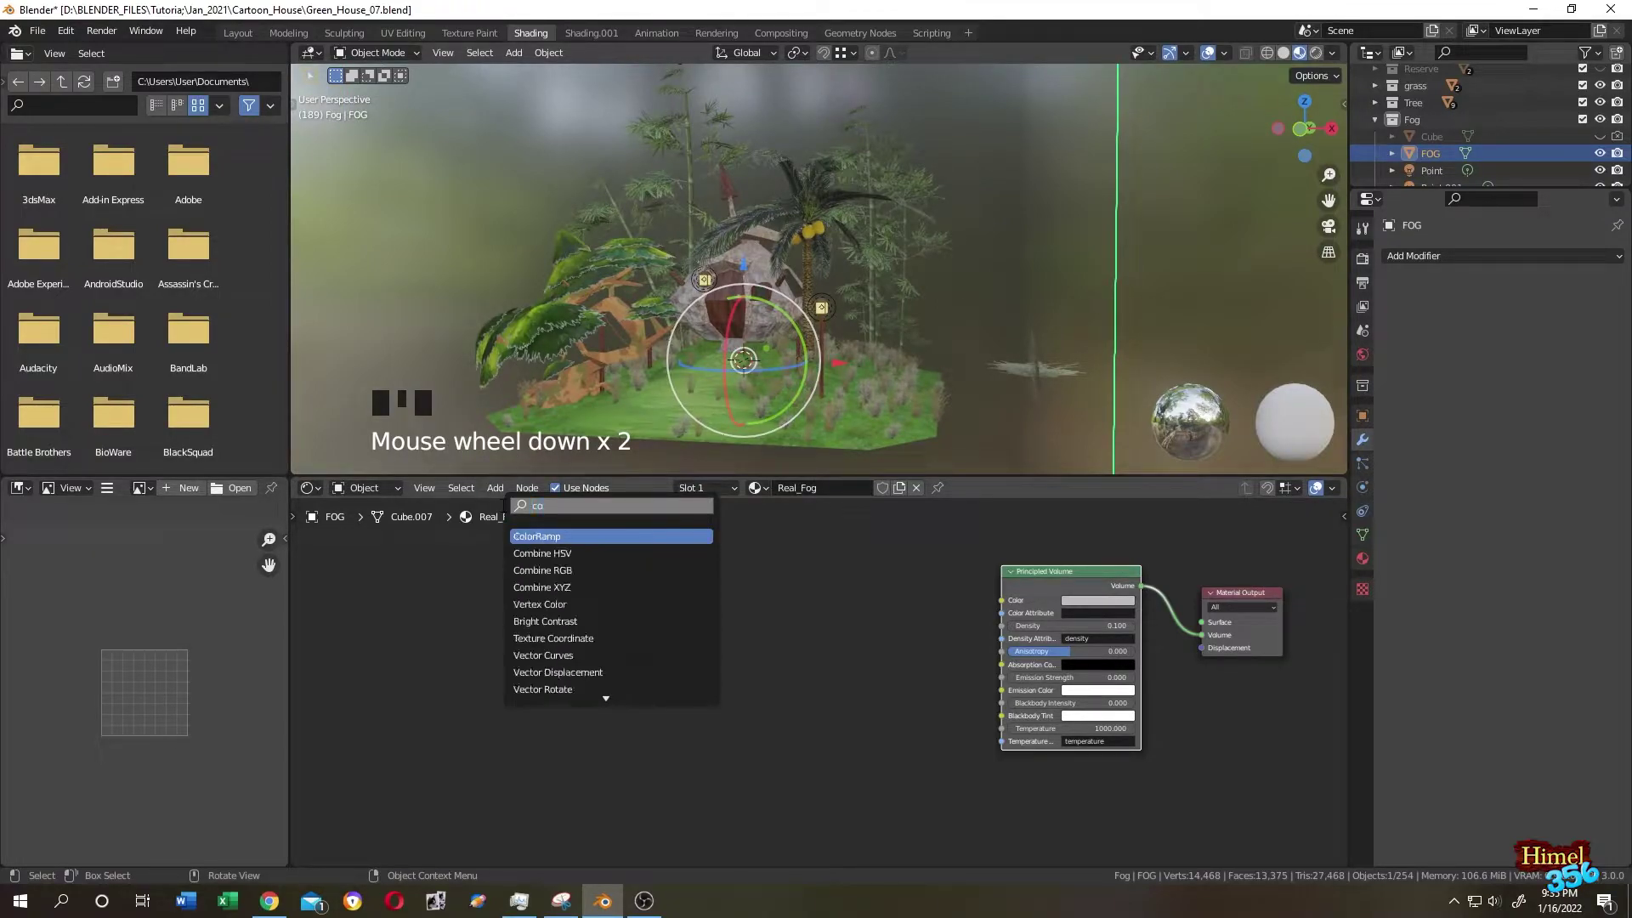
pyautogui.write('lor')
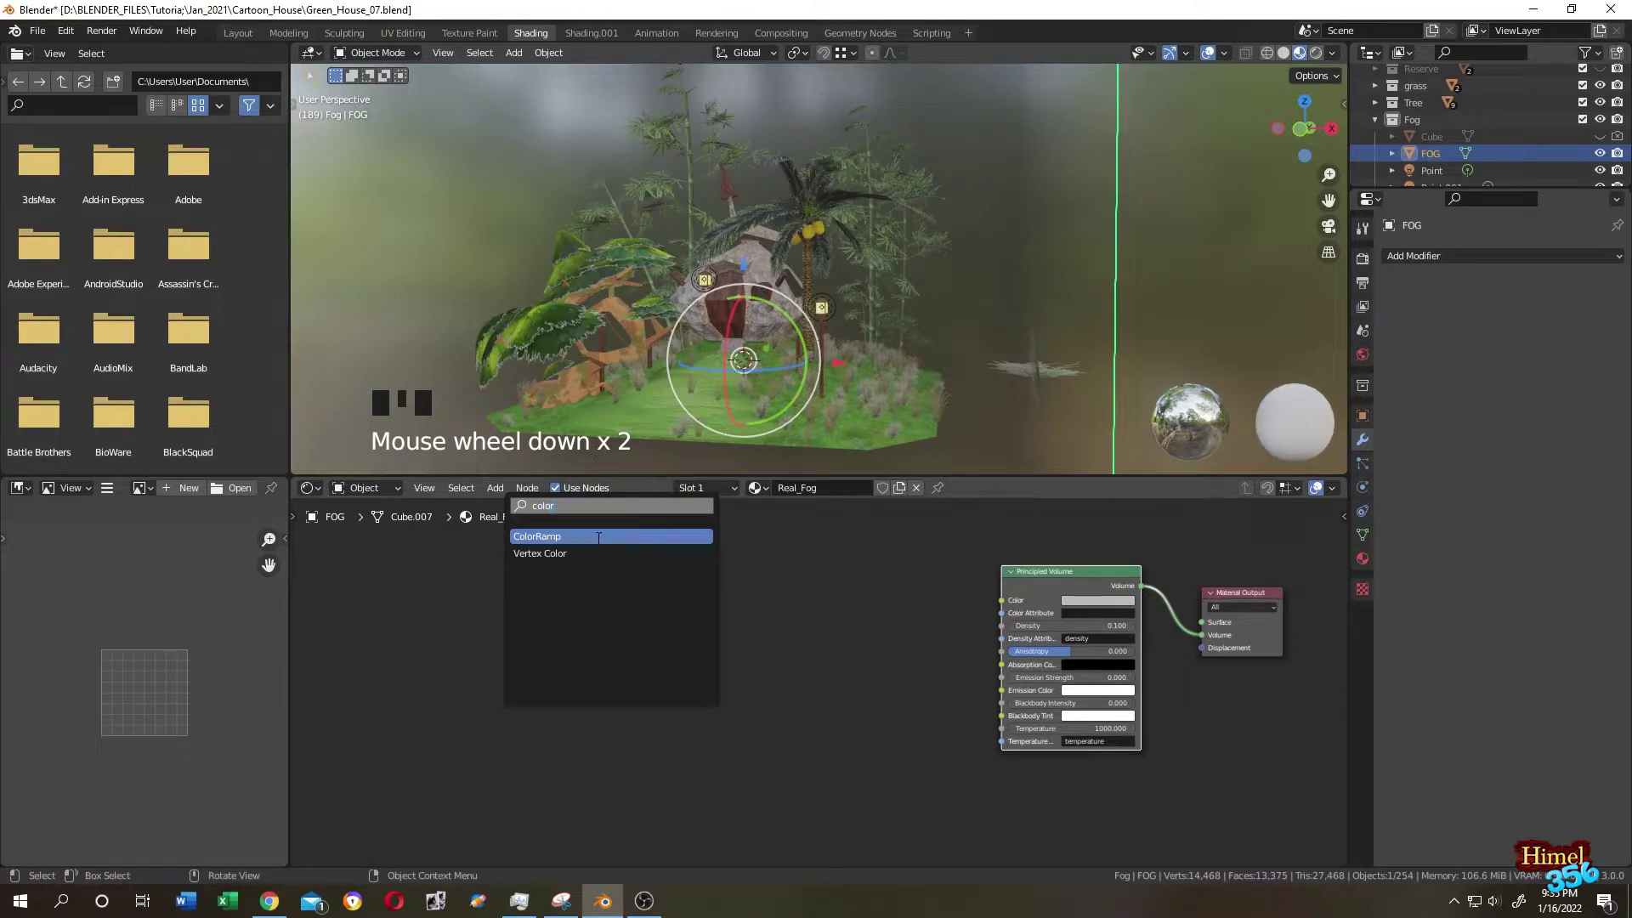
pyautogui.click(598, 537)
pyautogui.click(943, 615)
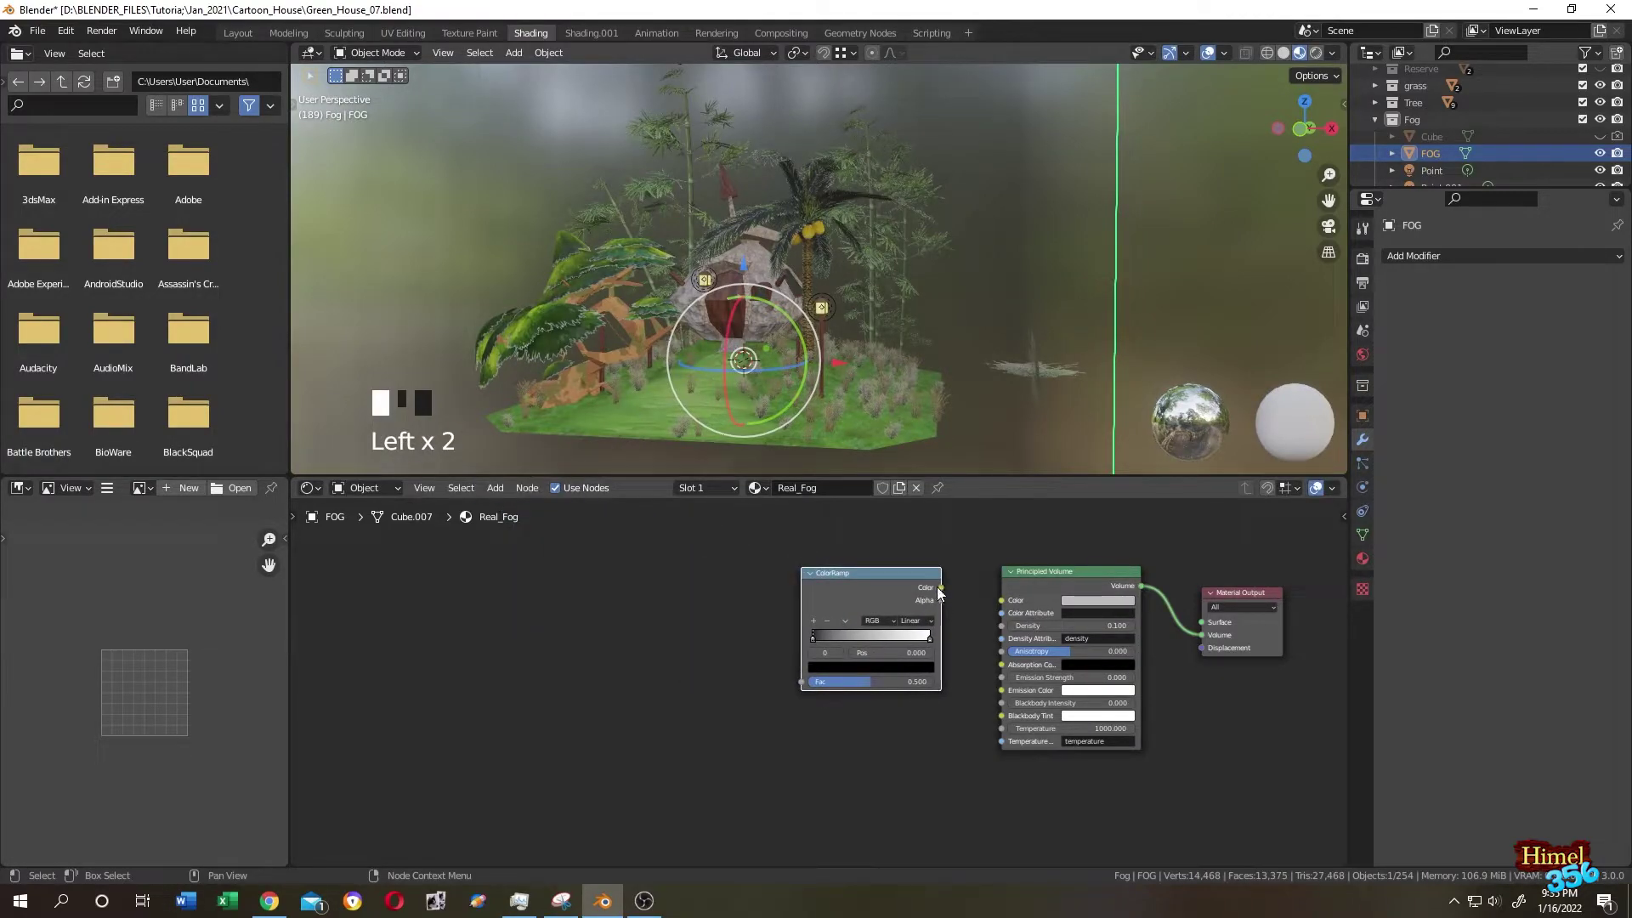
pyautogui.moveTo(939, 589); pyautogui.dragTo(998, 678)
pyautogui.scroll(-2, 809, 359)
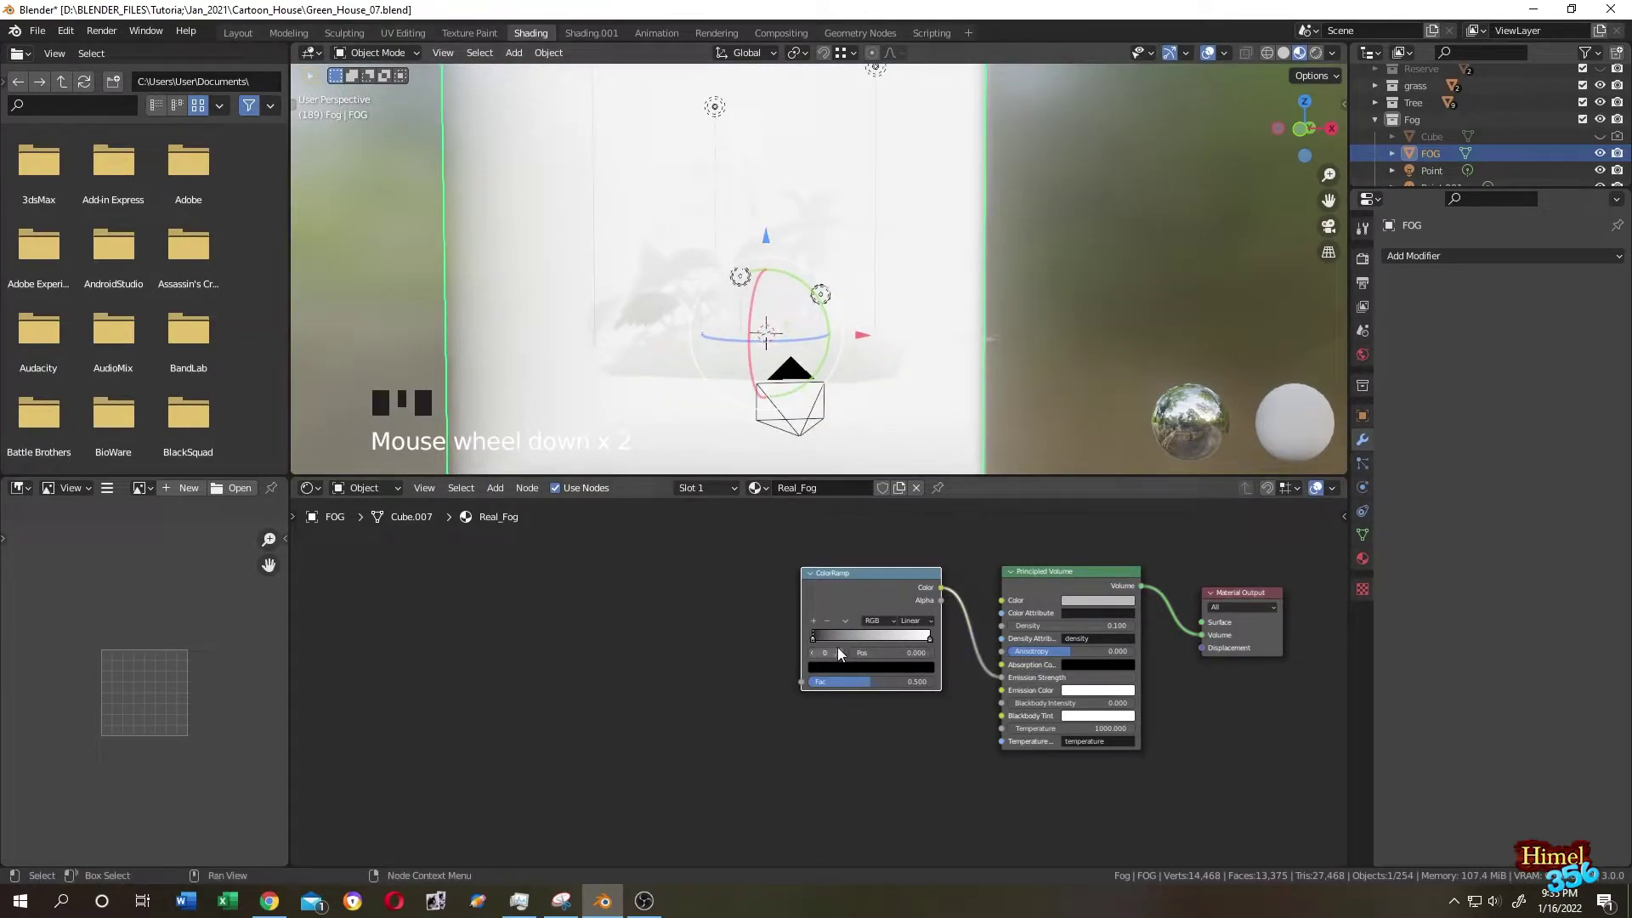
pyautogui.moveTo(811, 639); pyautogui.dragTo(871, 650)
pyautogui.click(729, 601)
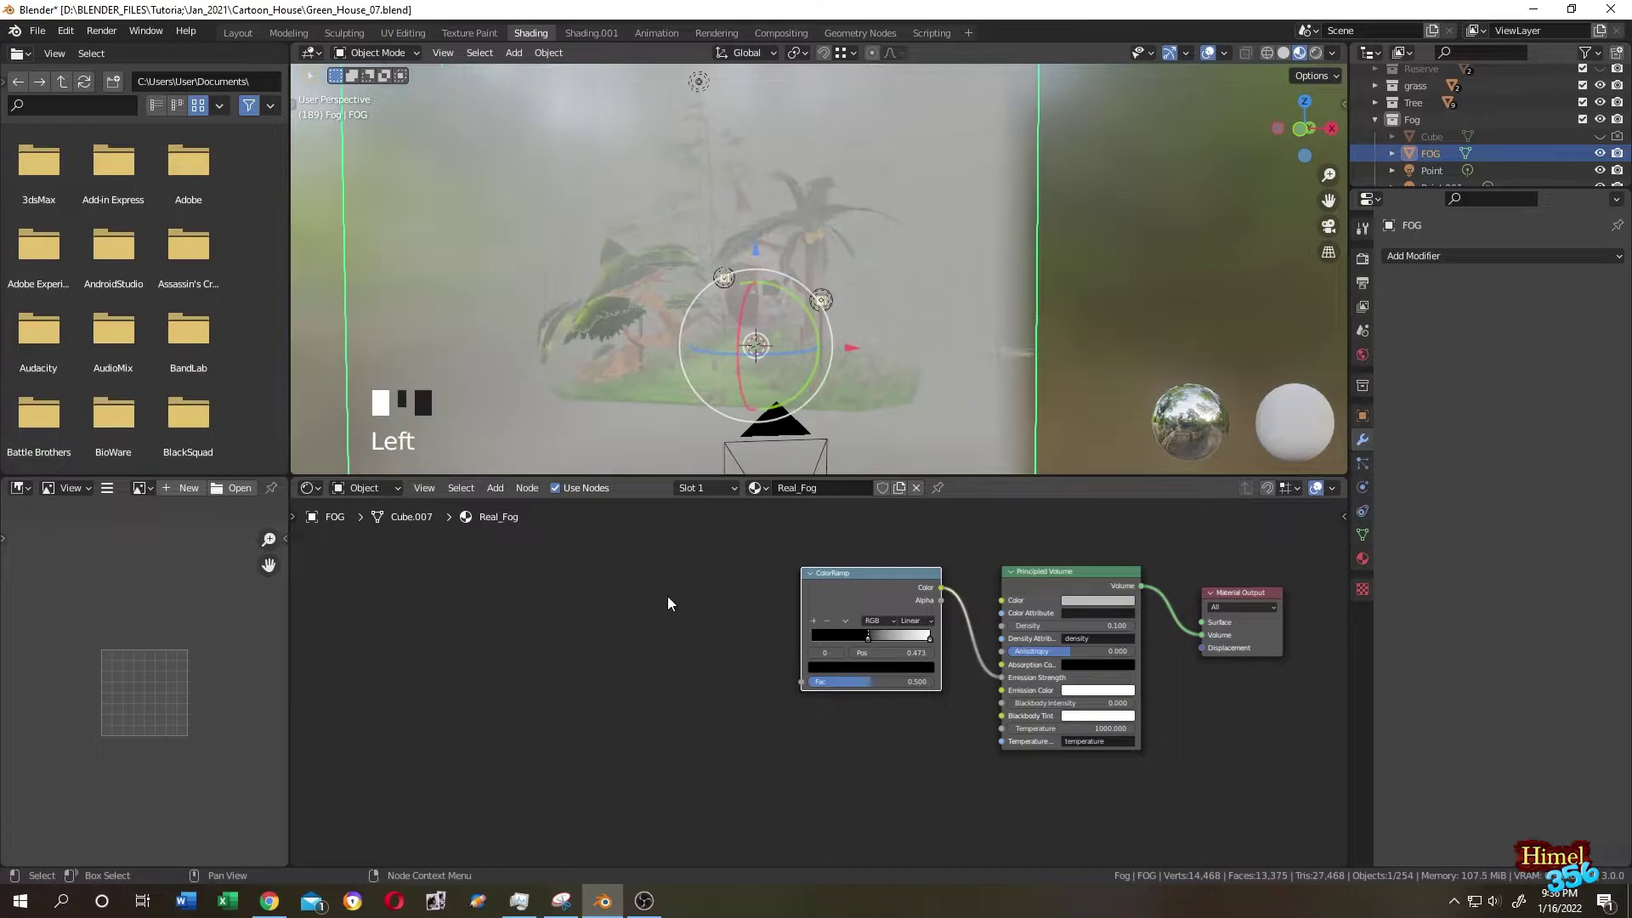
# Place a Noise Texture left of the ColorRamp with its Fac linked to the ramp's Fac
pyautogui.click(494, 487)
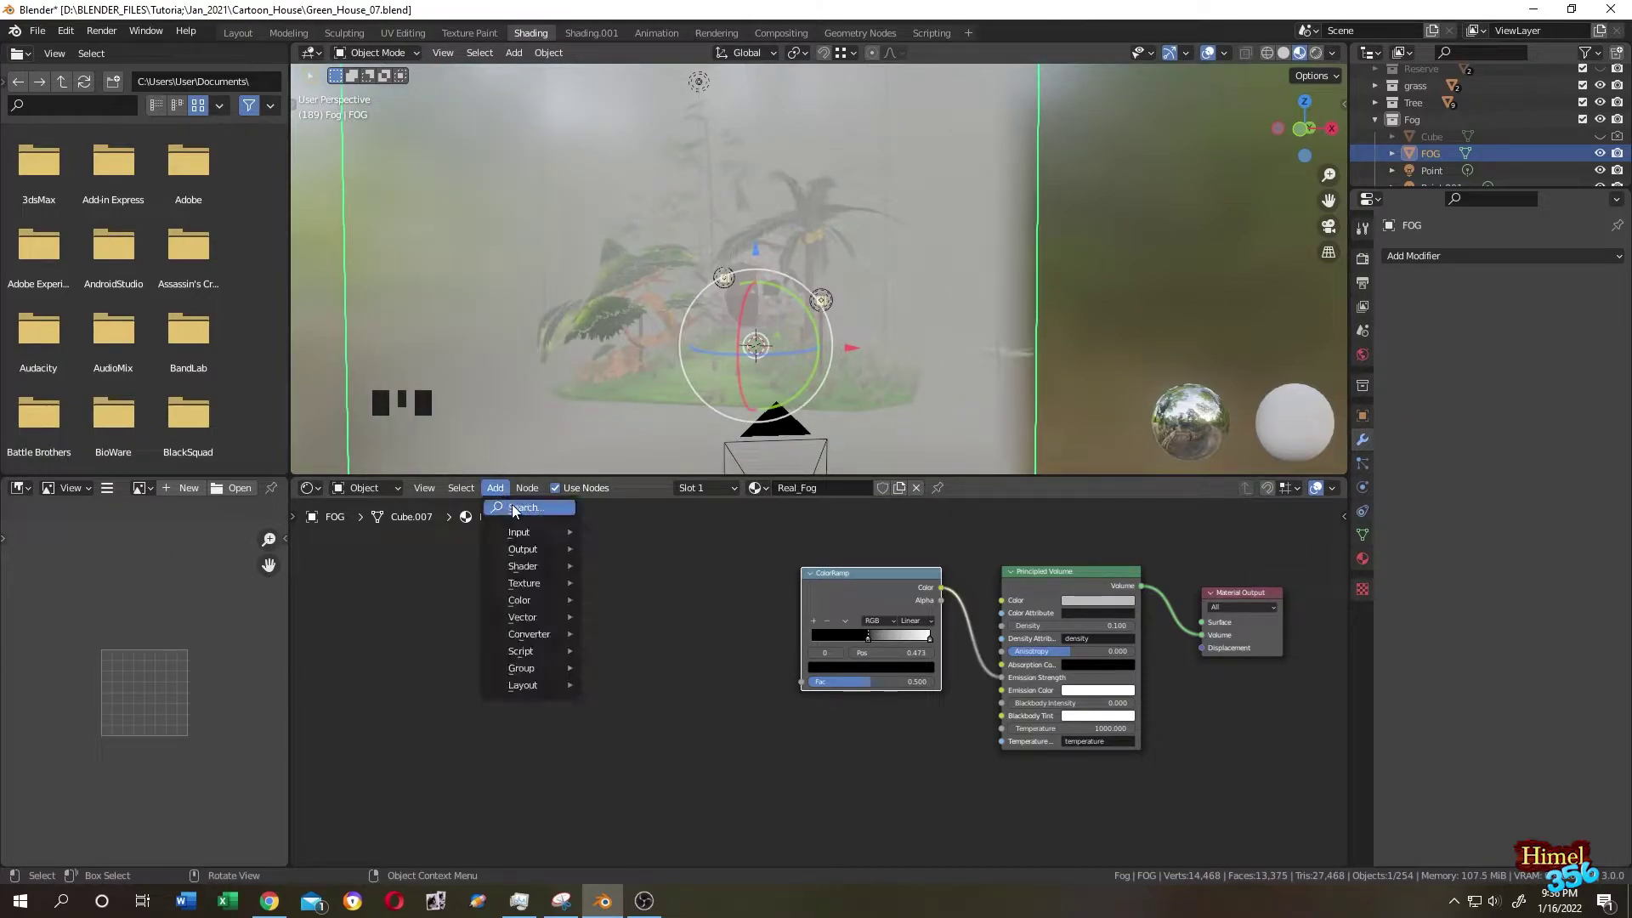
pyautogui.click(514, 507)
pyautogui.write('no')
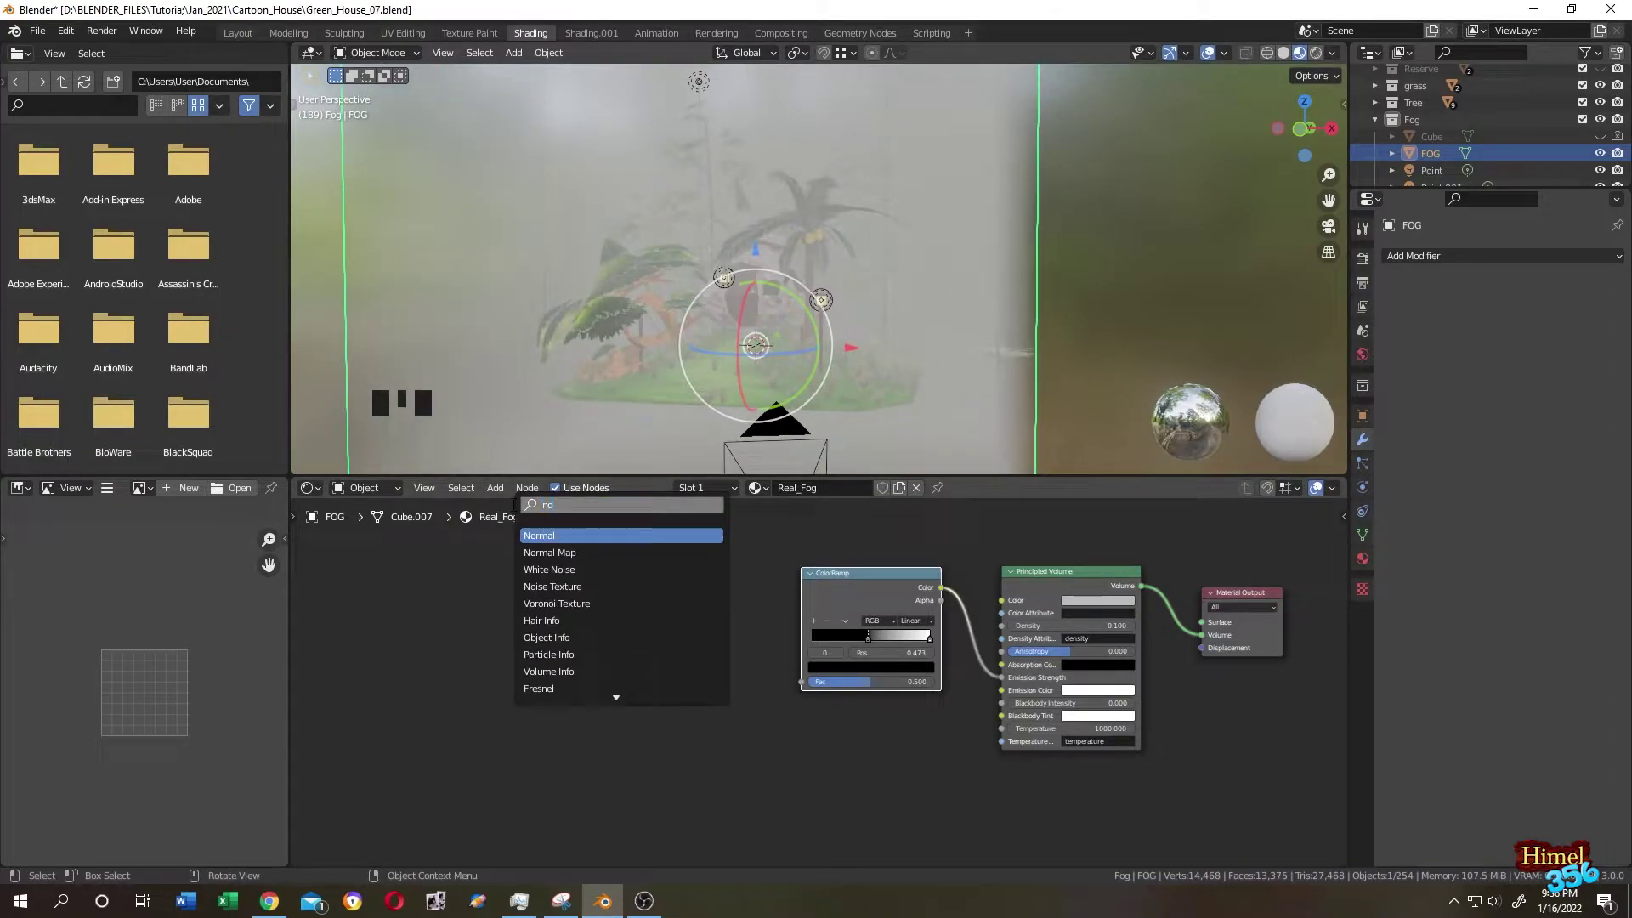
pyautogui.write('ise')
pyautogui.click(594, 553)
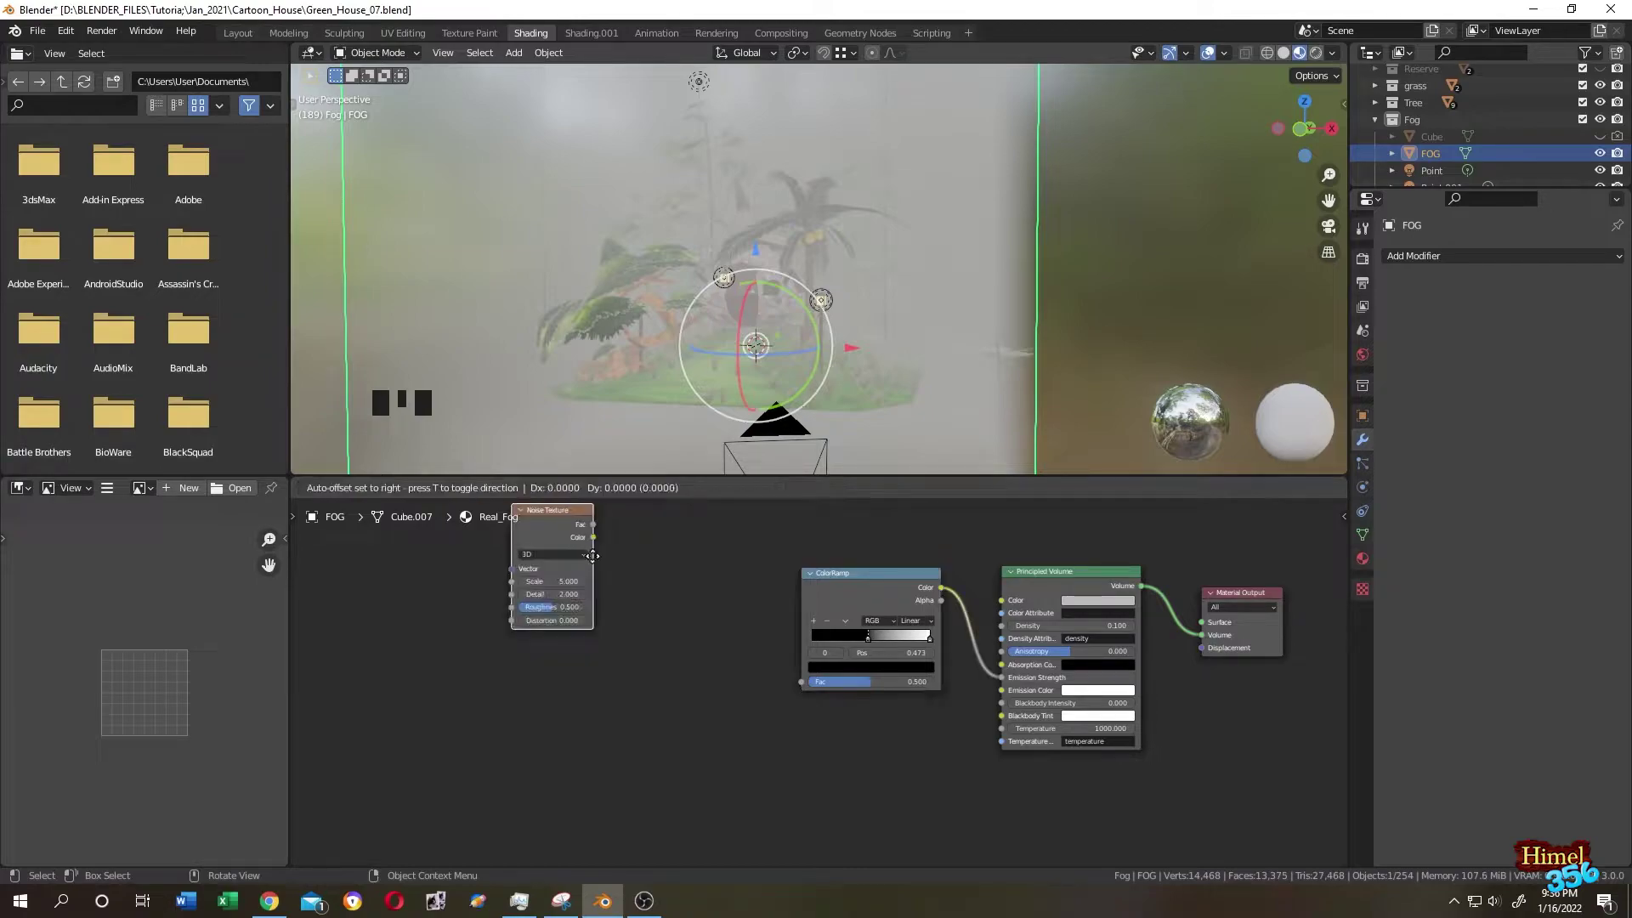
pyautogui.click(753, 621)
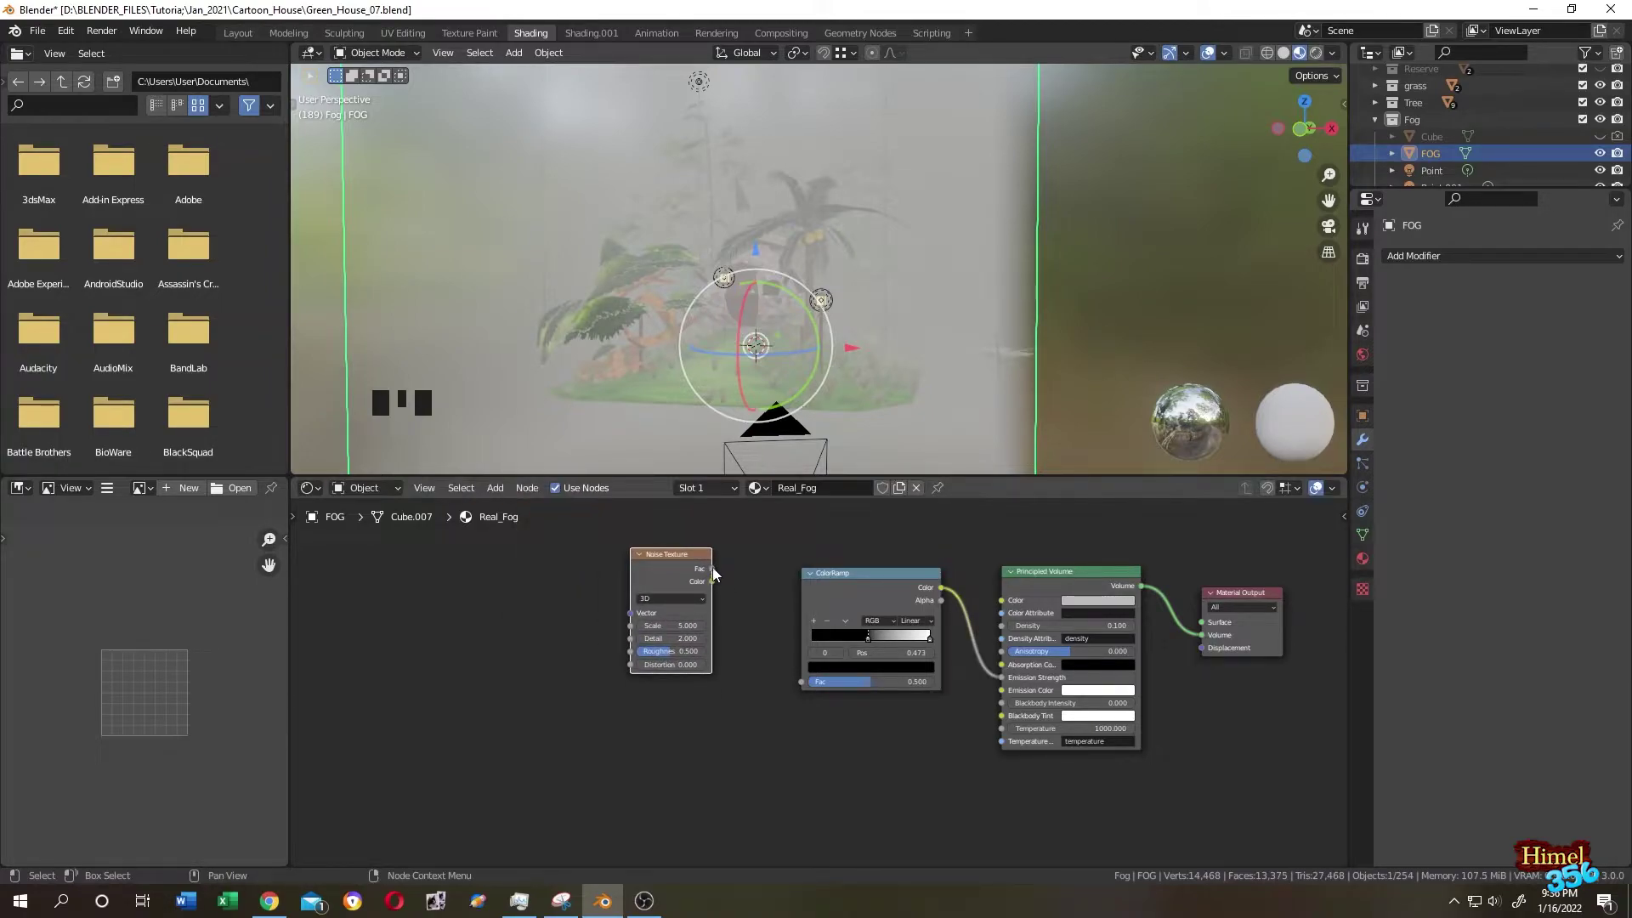
pyautogui.moveTo(710, 569); pyautogui.dragTo(803, 682)
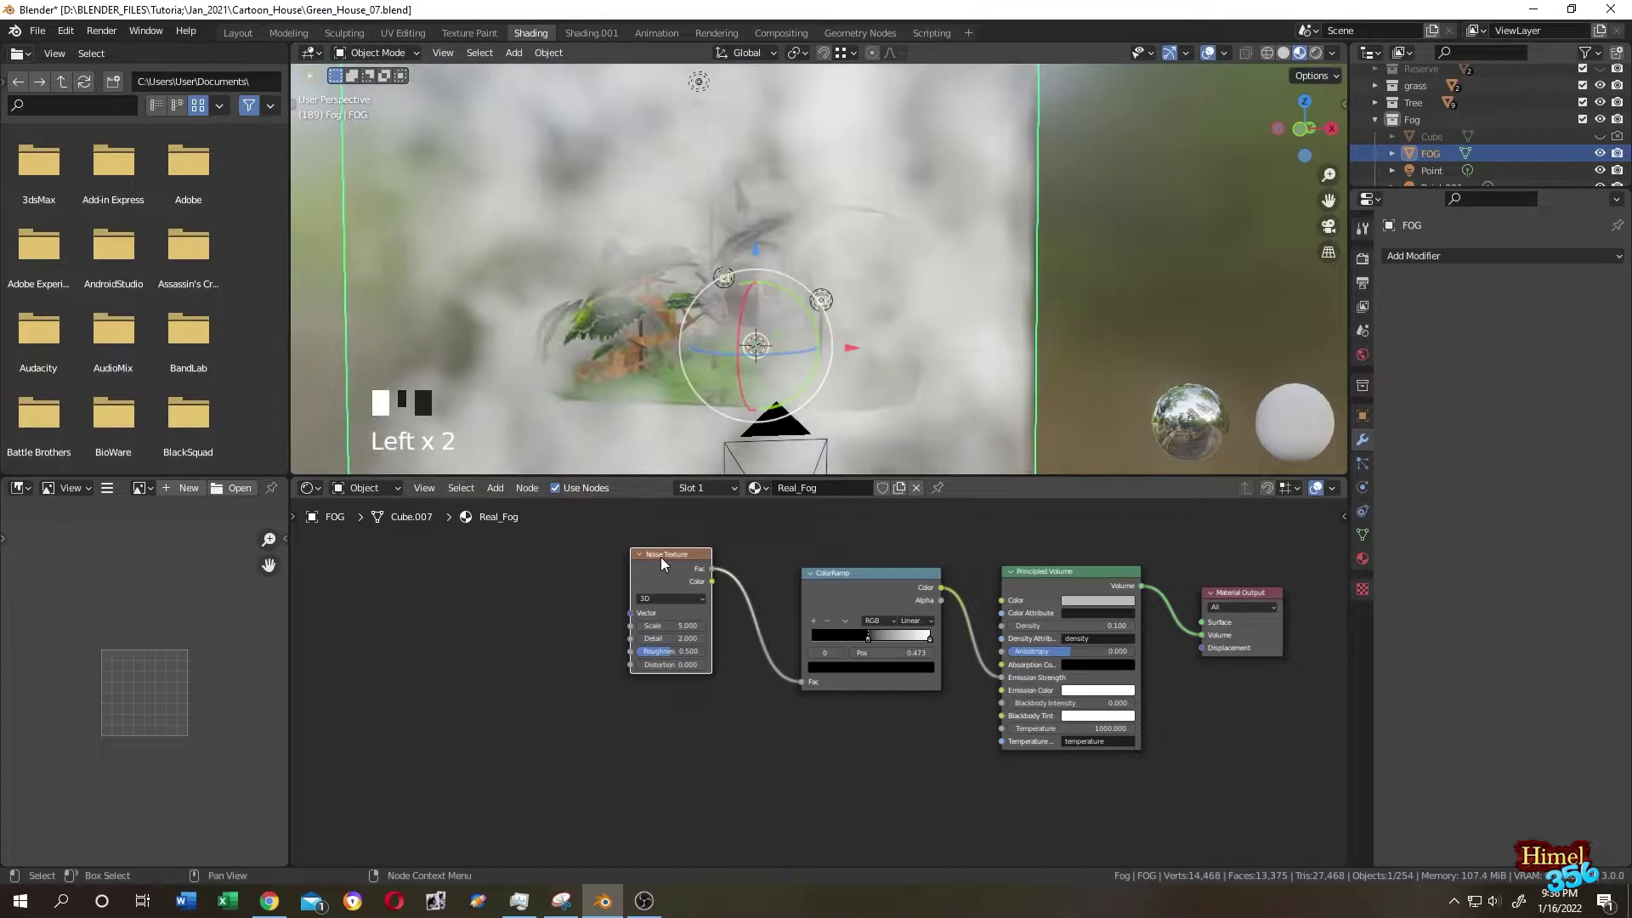
pyautogui.moveTo(661, 556); pyautogui.dragTo(691, 565)
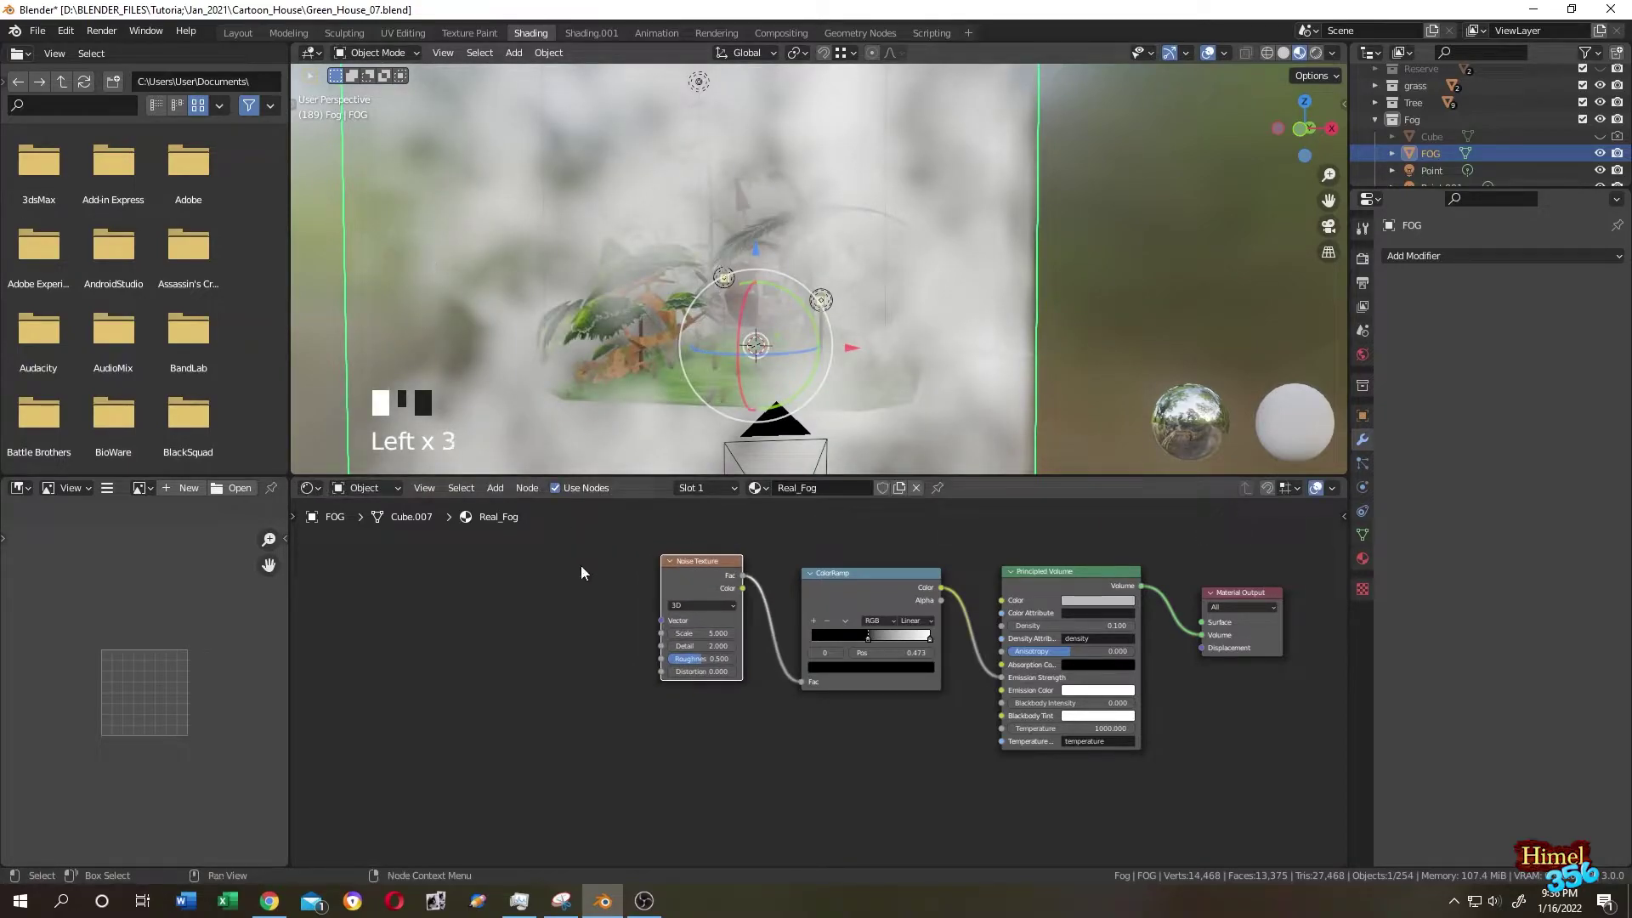
pyautogui.press('Delete')
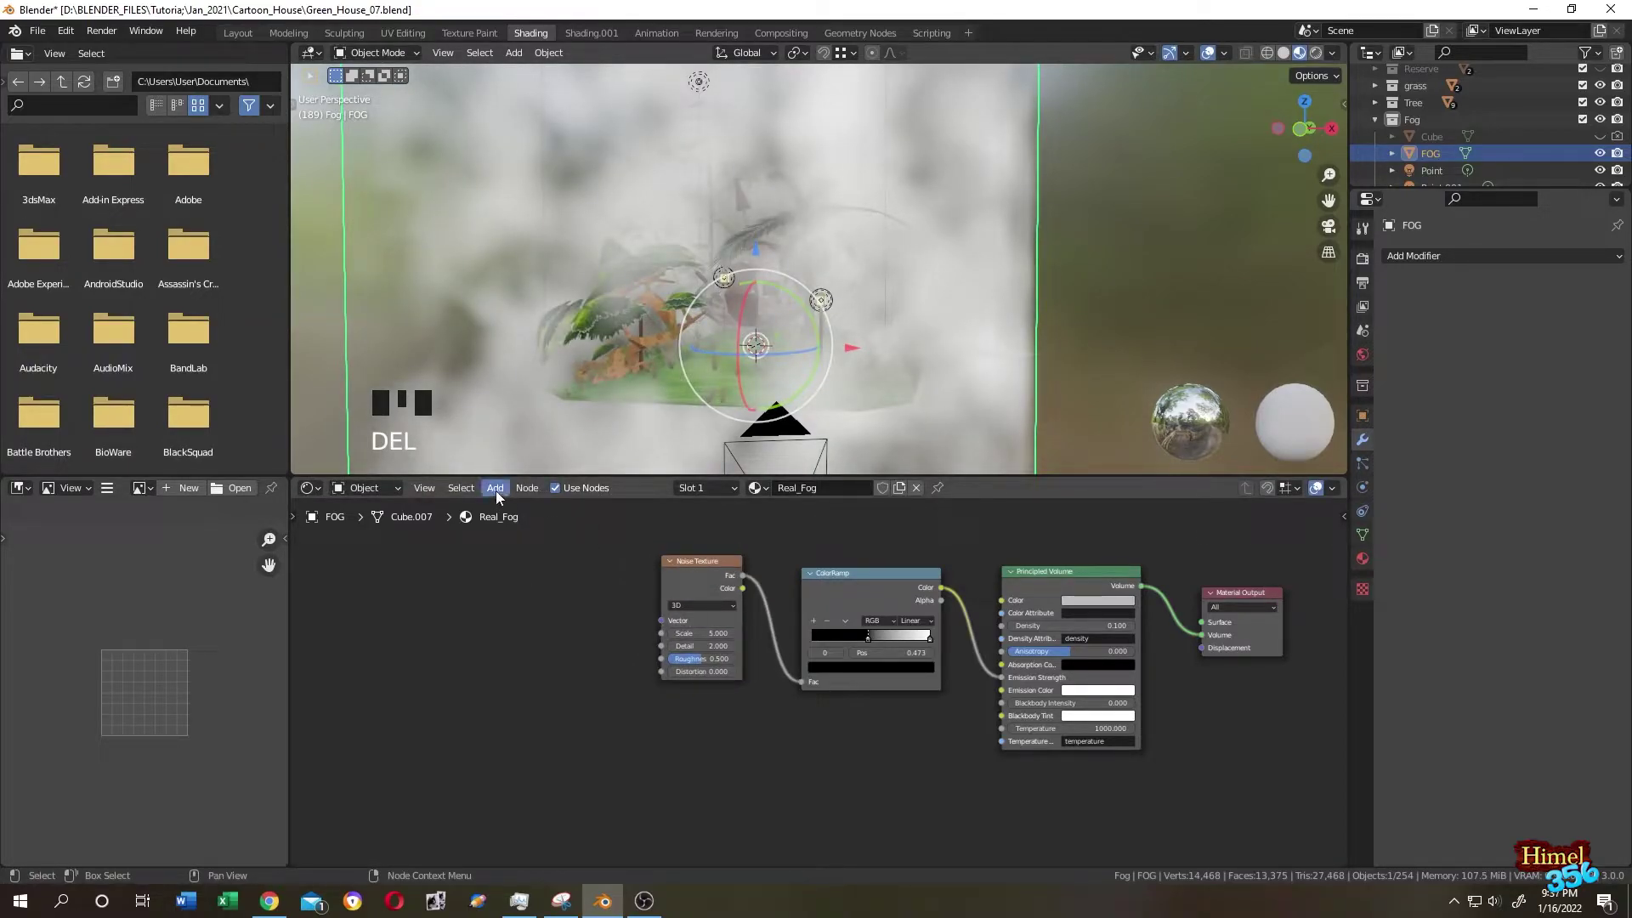
# Add Texture Coordinate and Mapping nodes, linking Object coordinates into Mapping's Vector input
pyautogui.click(496, 491)
pyautogui.write('ture')
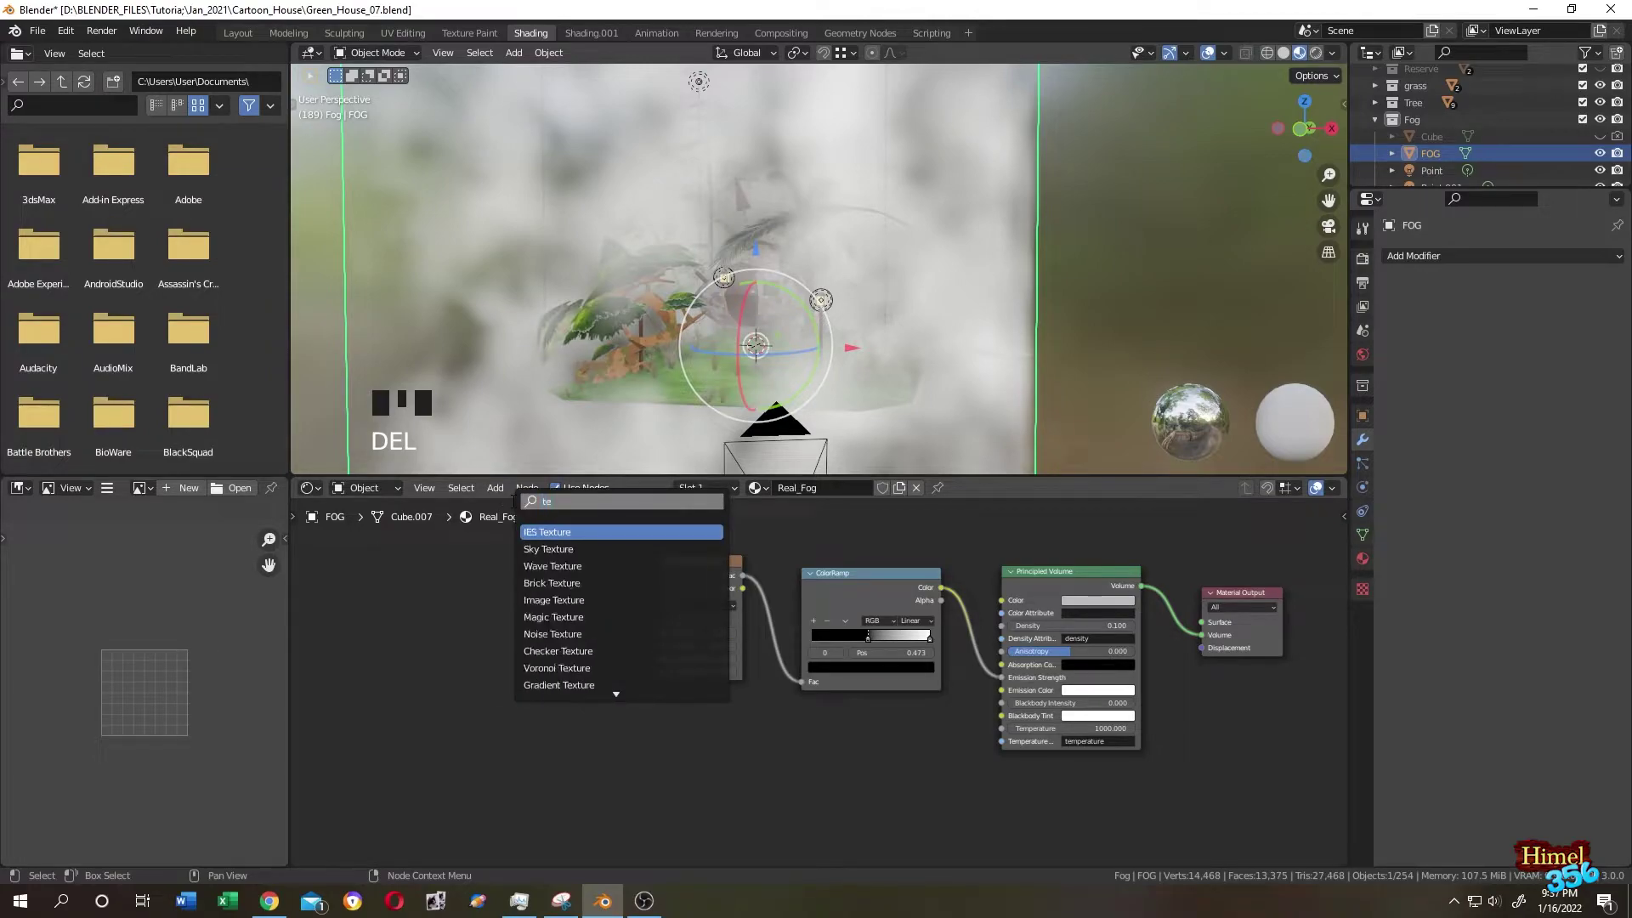
pyautogui.write(' c')
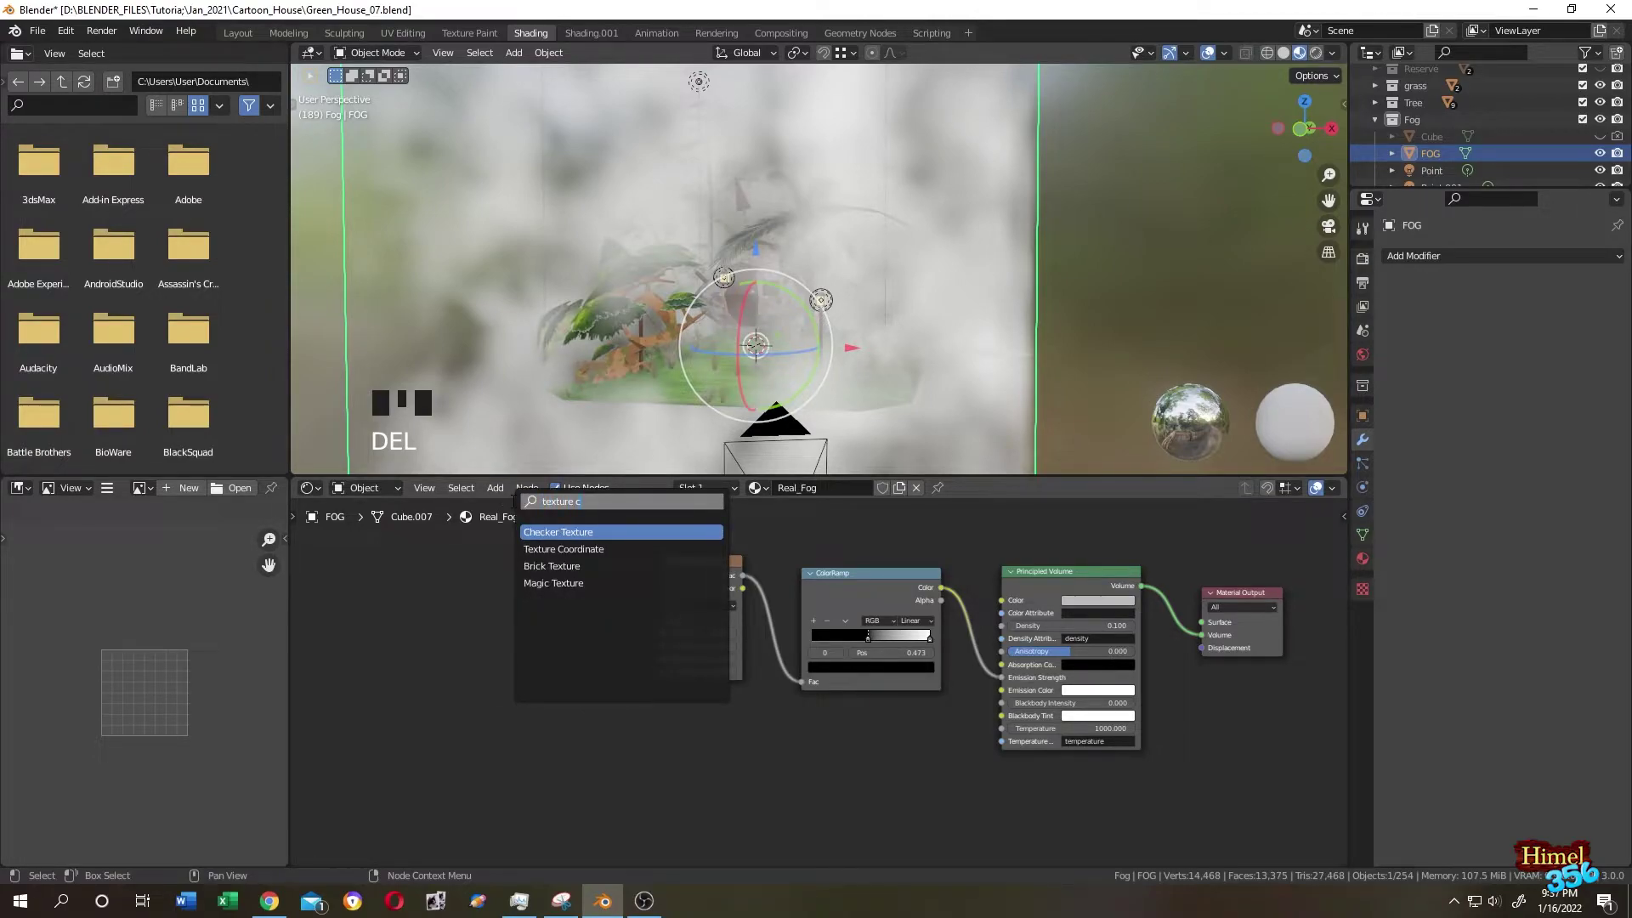
pyautogui.click(562, 549)
pyautogui.click(472, 599)
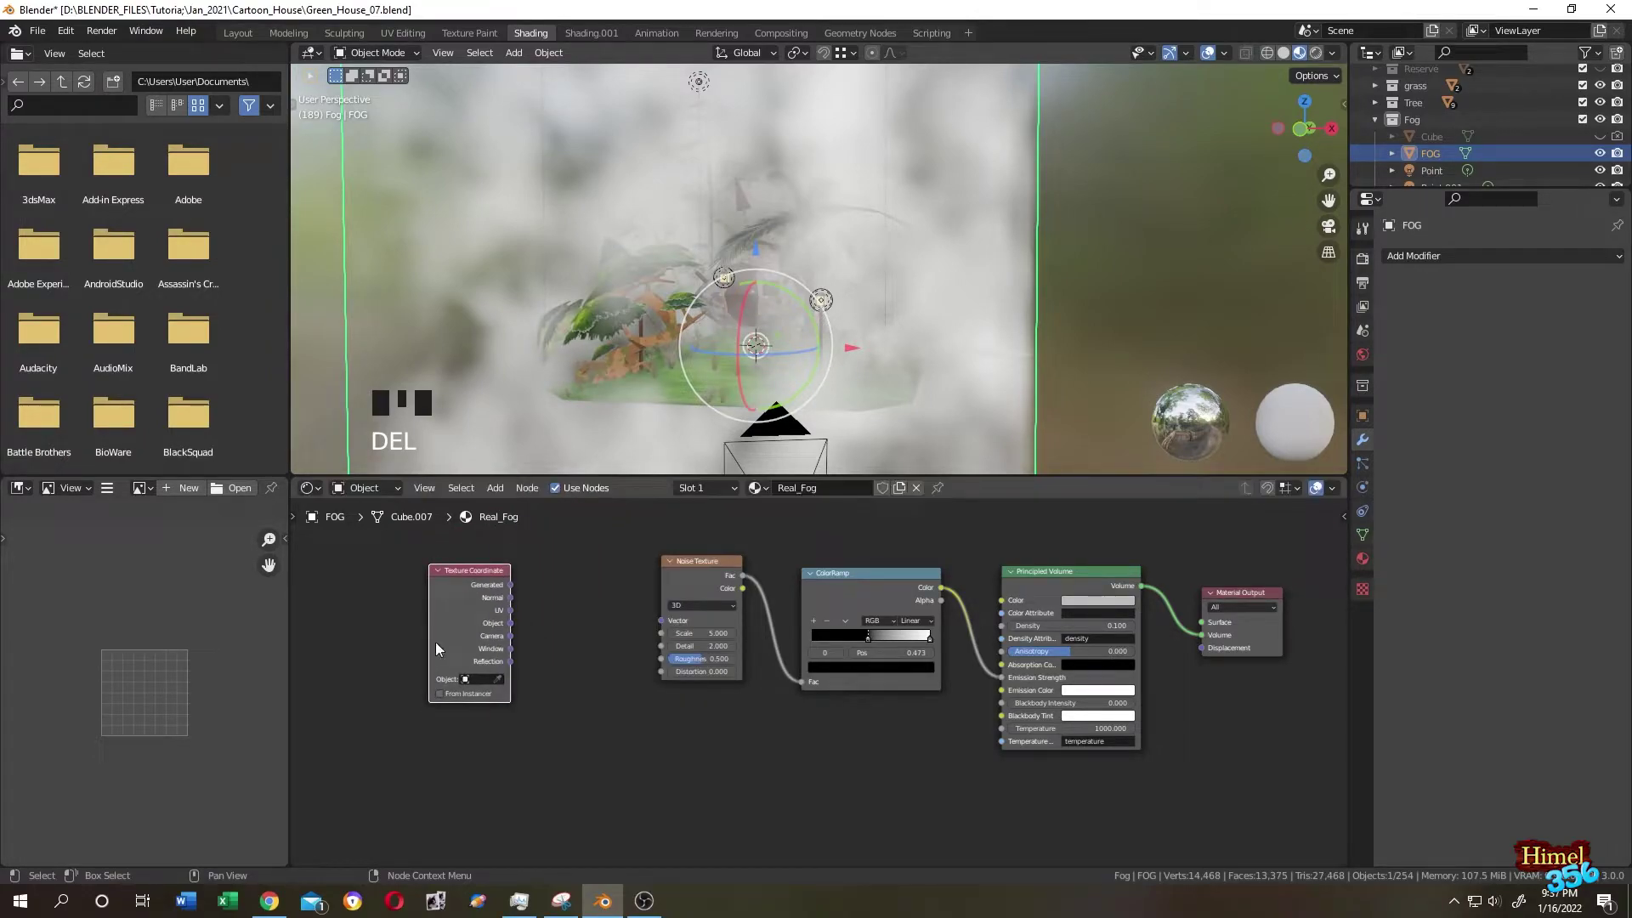
pyautogui.click(493, 490)
pyautogui.write('map')
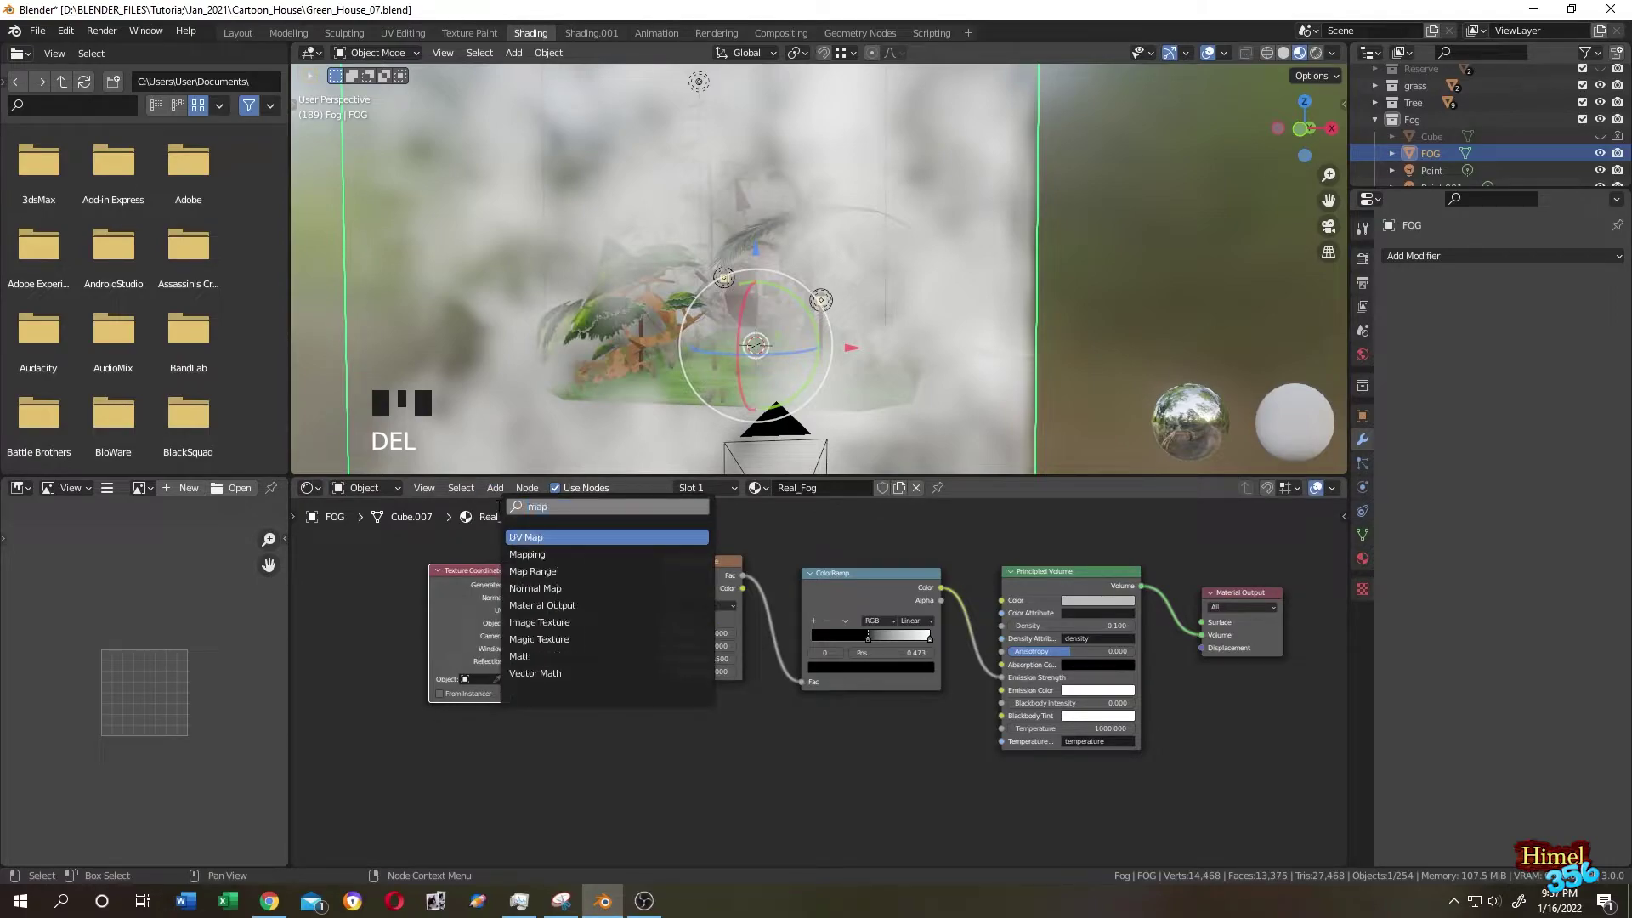
pyautogui.click(563, 554)
pyautogui.click(617, 593)
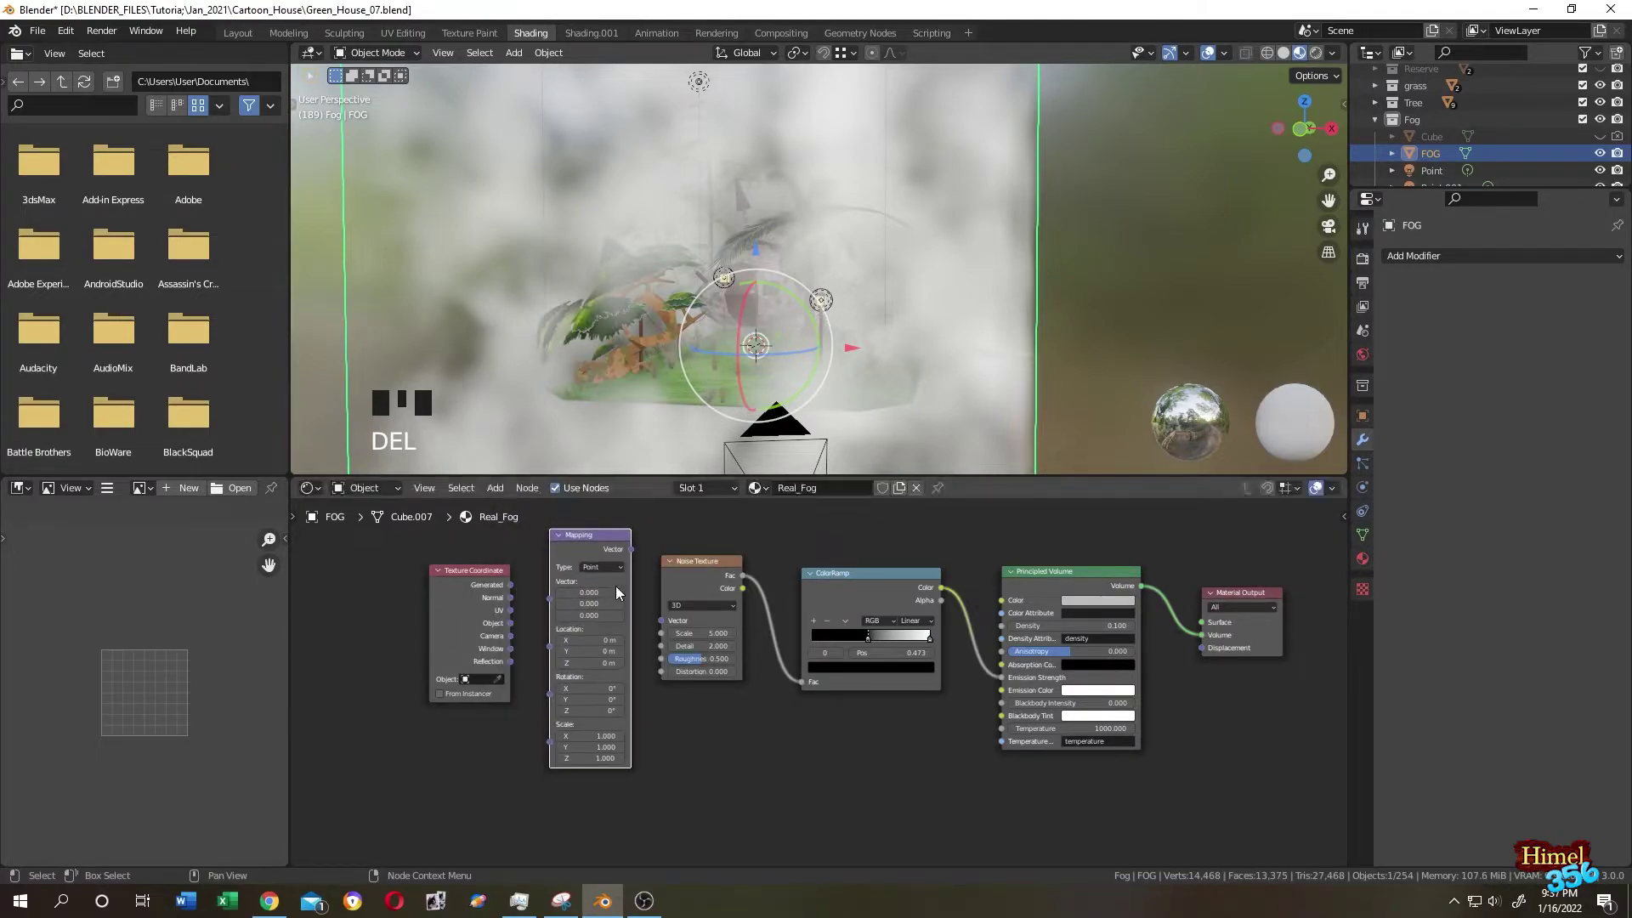
pyautogui.tripleClick(475, 572)
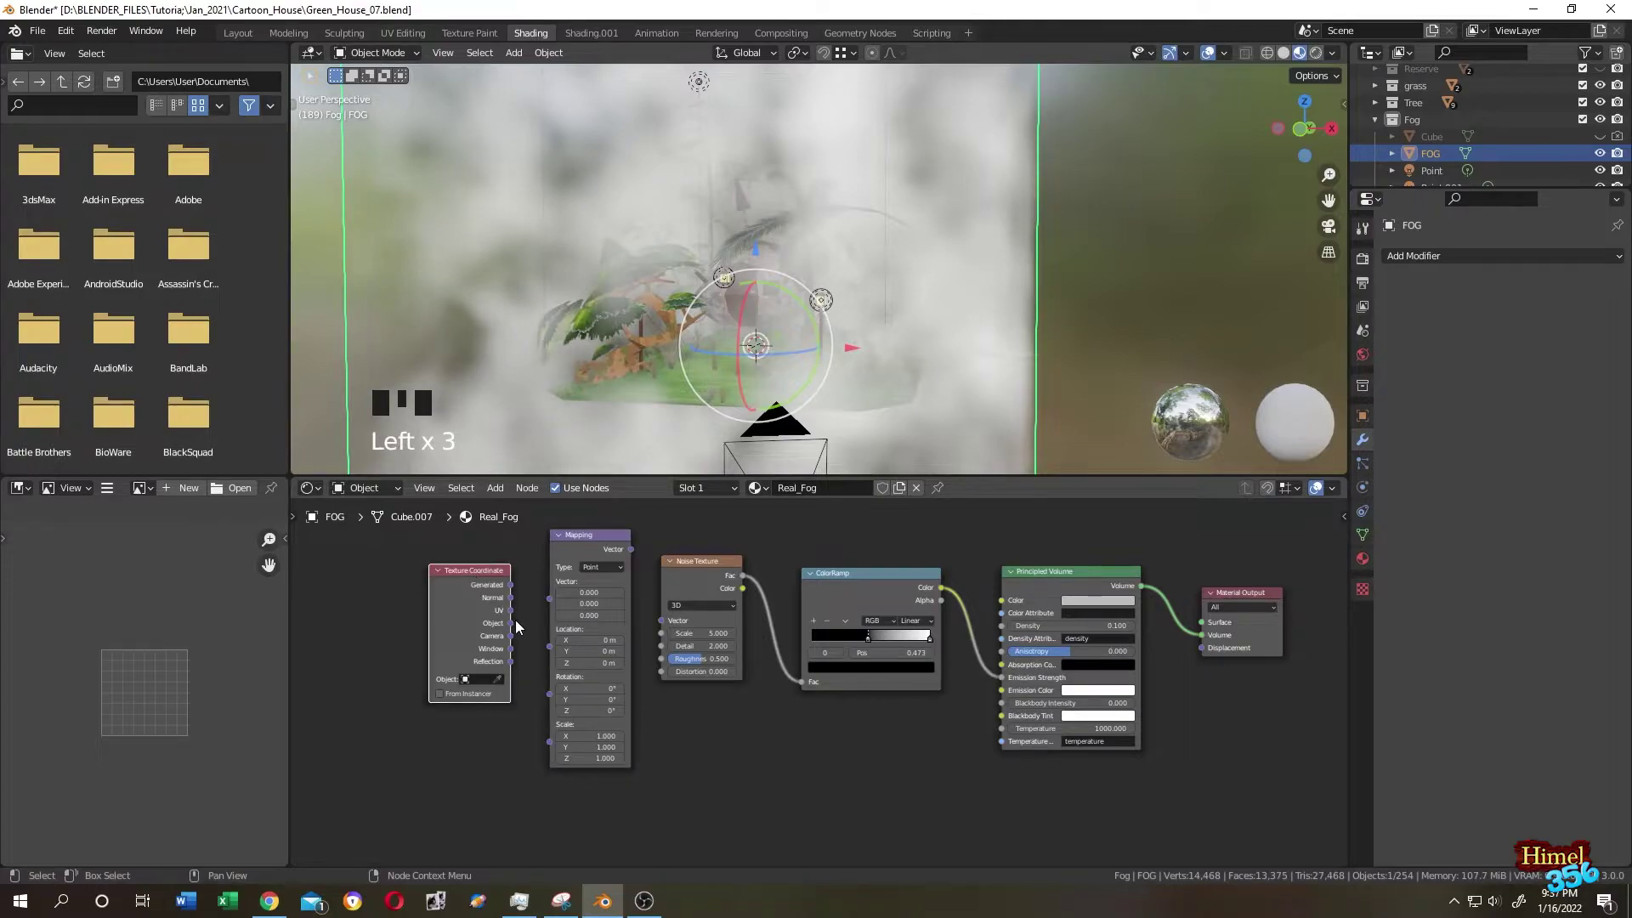
pyautogui.moveTo(512, 623)
pyautogui.mouseDown()
pyautogui.moveTo(551, 584)
pyautogui.moveTo(641, 593)
pyautogui.moveTo(662, 620)
pyautogui.mouseUp()
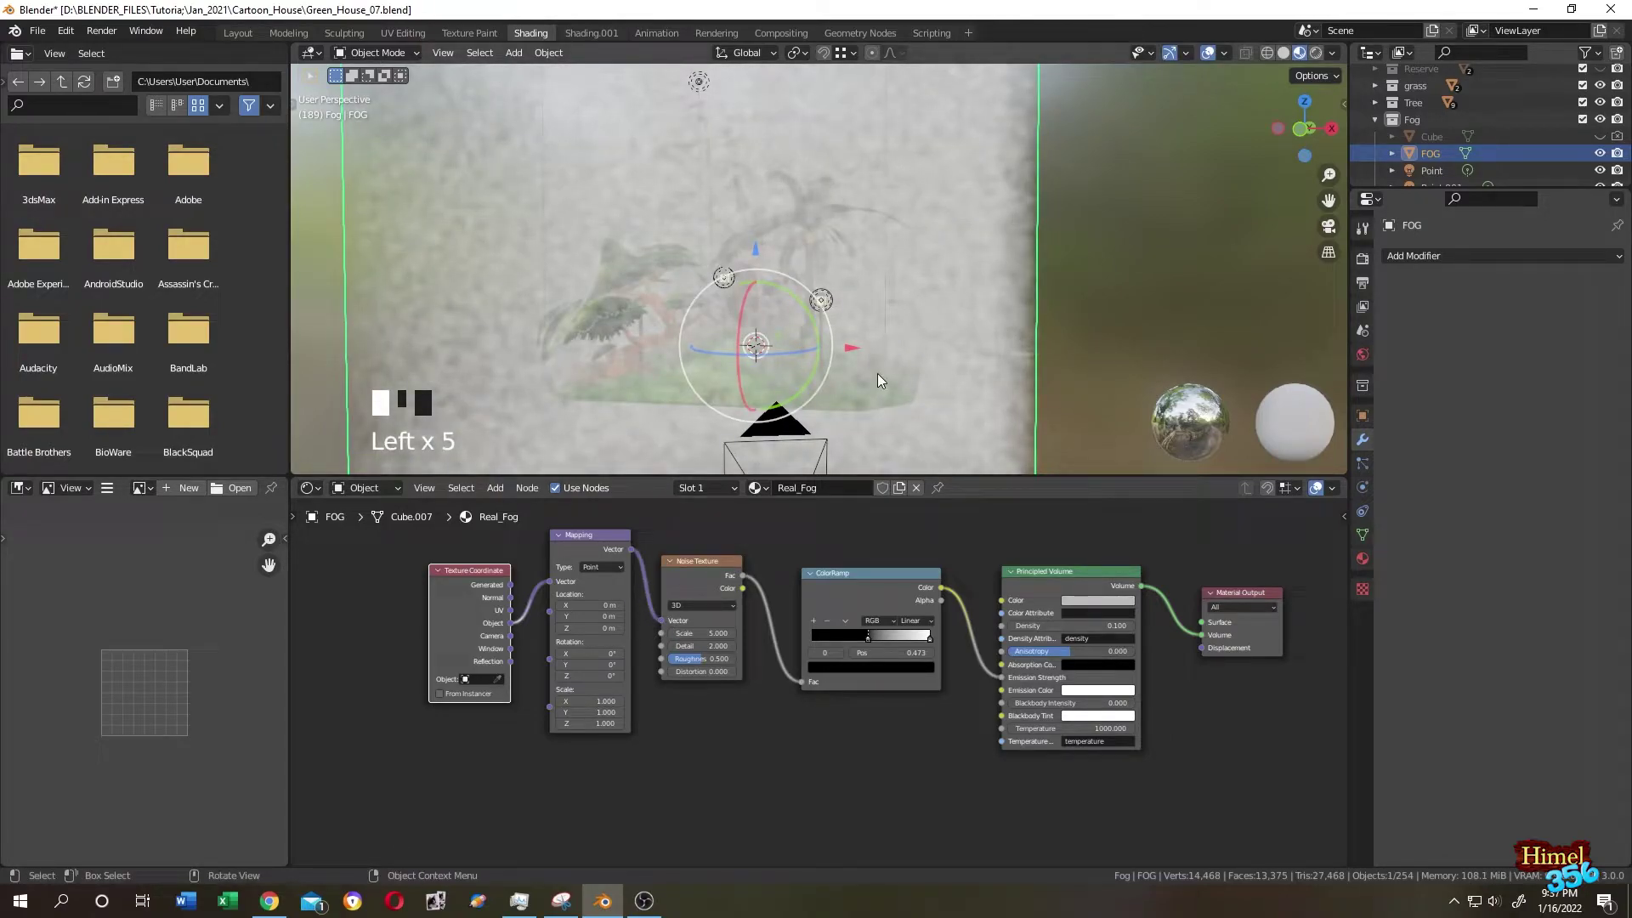
pyautogui.scroll(2, 884, 346)
pyautogui.scroll(1, 884, 346)
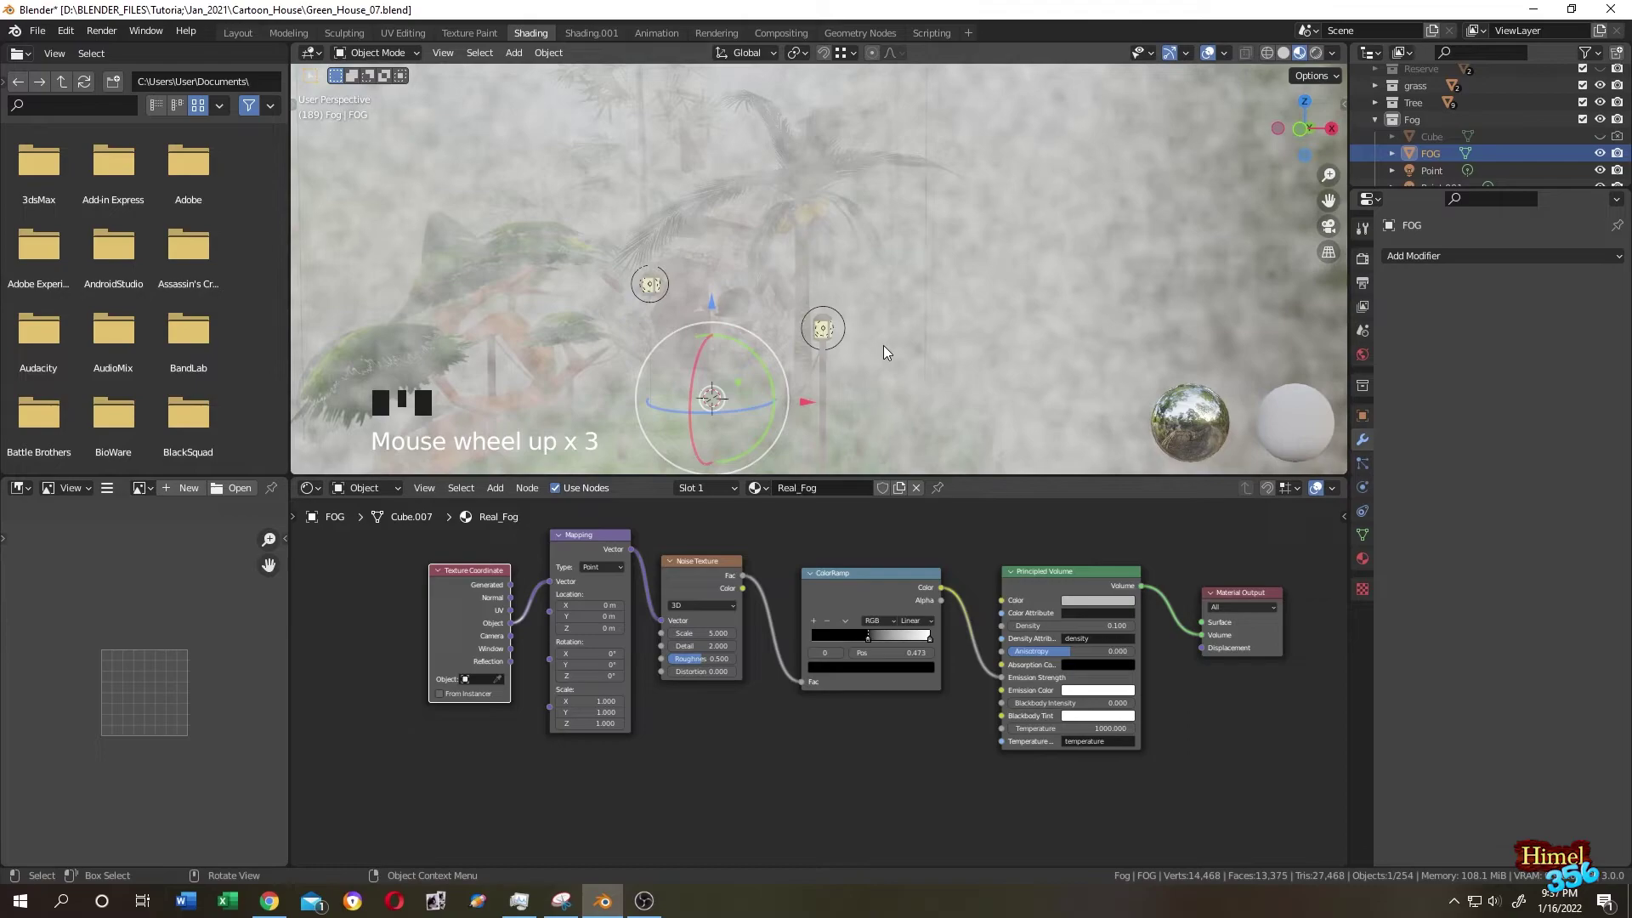
pyautogui.scroll(-1, 733, 433)
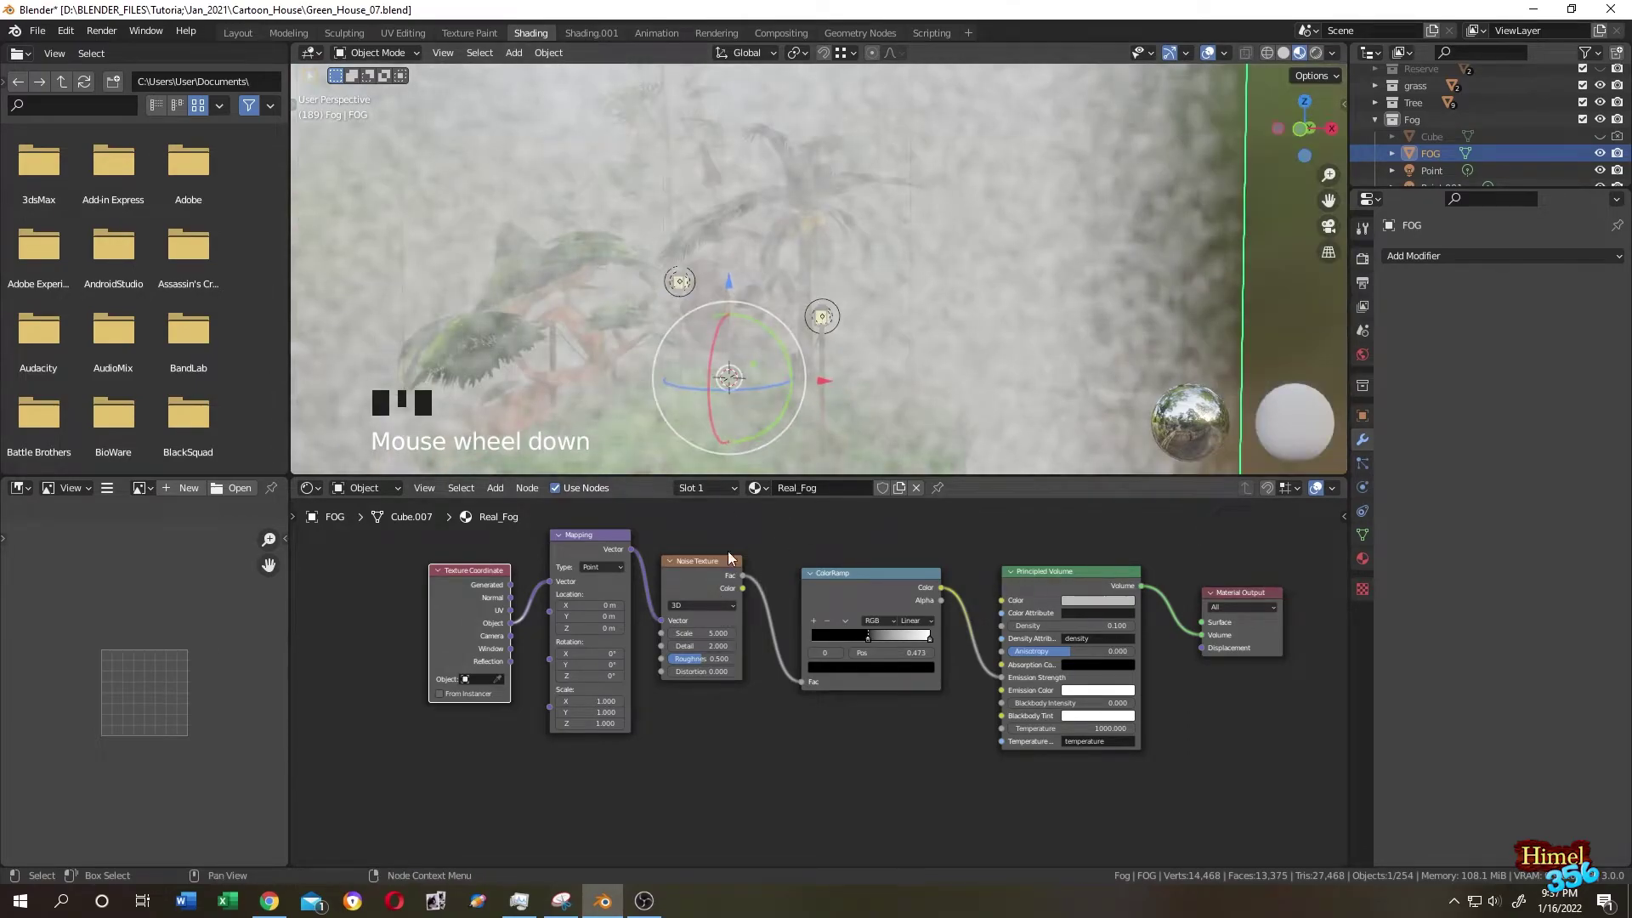
# Set noise scale to 1.000 and view the fog through the camera in Rendered shading
pyautogui.moveTo(718, 635)
pyautogui.mouseDown()
pyautogui.moveTo(753, 634)
pyautogui.moveTo(663, 634)
pyautogui.mouseUp()
pyautogui.moveTo(775, 300)
pyautogui.keyDown('shift'); pyautogui.mouseDown(button='middle')
pyautogui.moveTo(835, 287)
pyautogui.moveTo(836, 269)
pyautogui.mouseUp(button='middle'); pyautogui.keyUp('shift')
pyautogui.scroll(2, 858, 301)
pyautogui.scroll(-1, 889, 282)
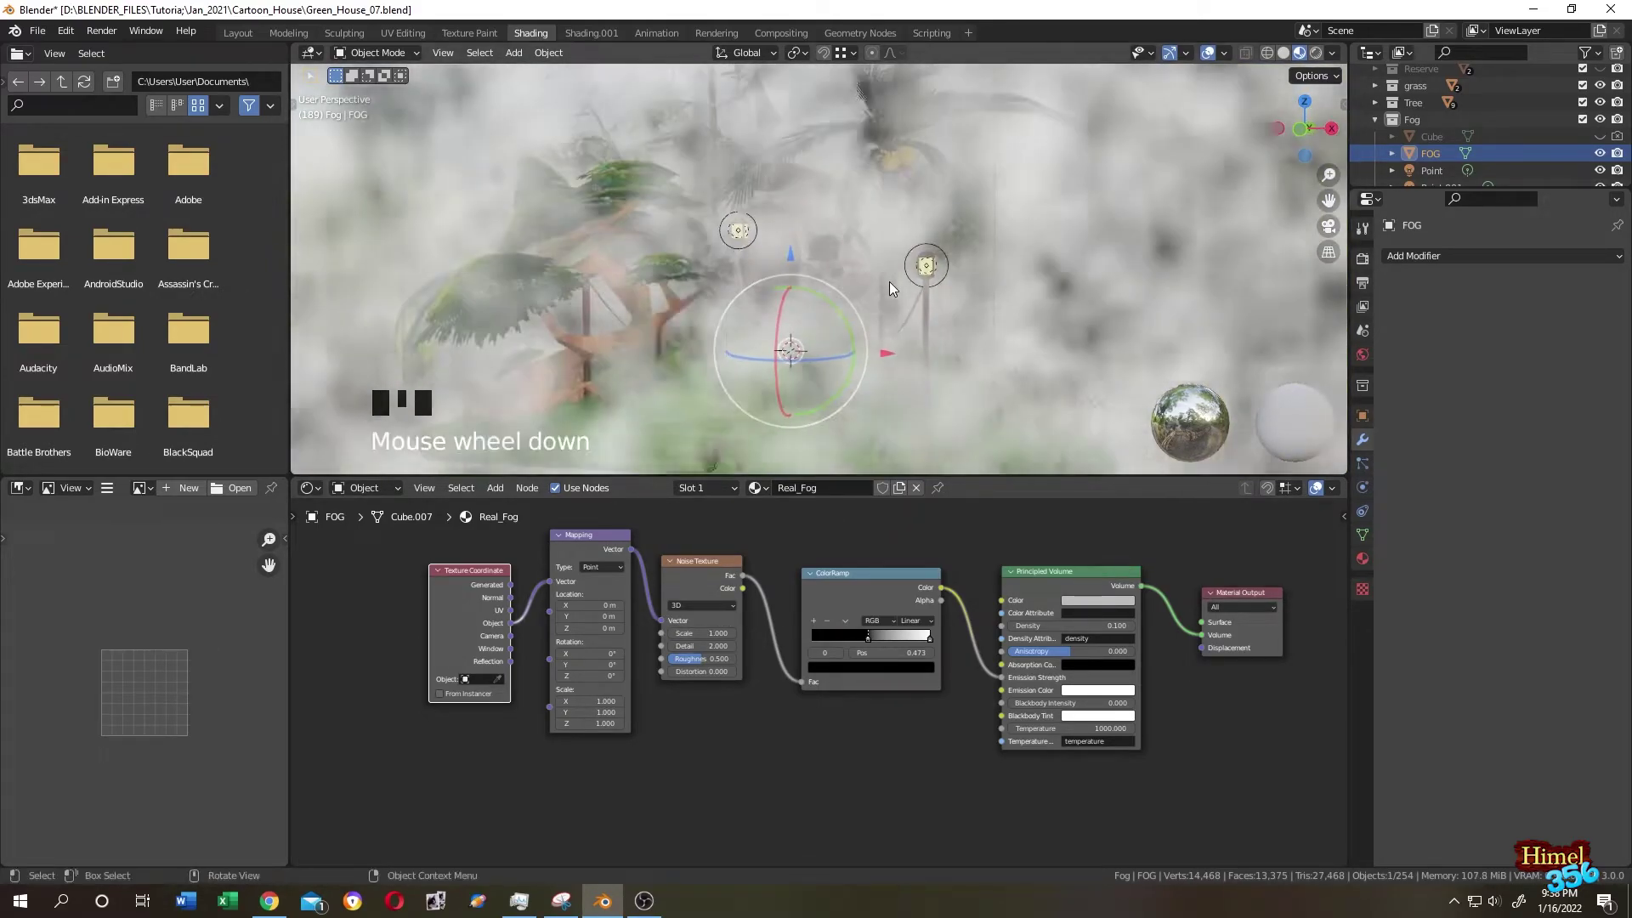
pyautogui.press('KP_0')
pyautogui.click(1316, 52)
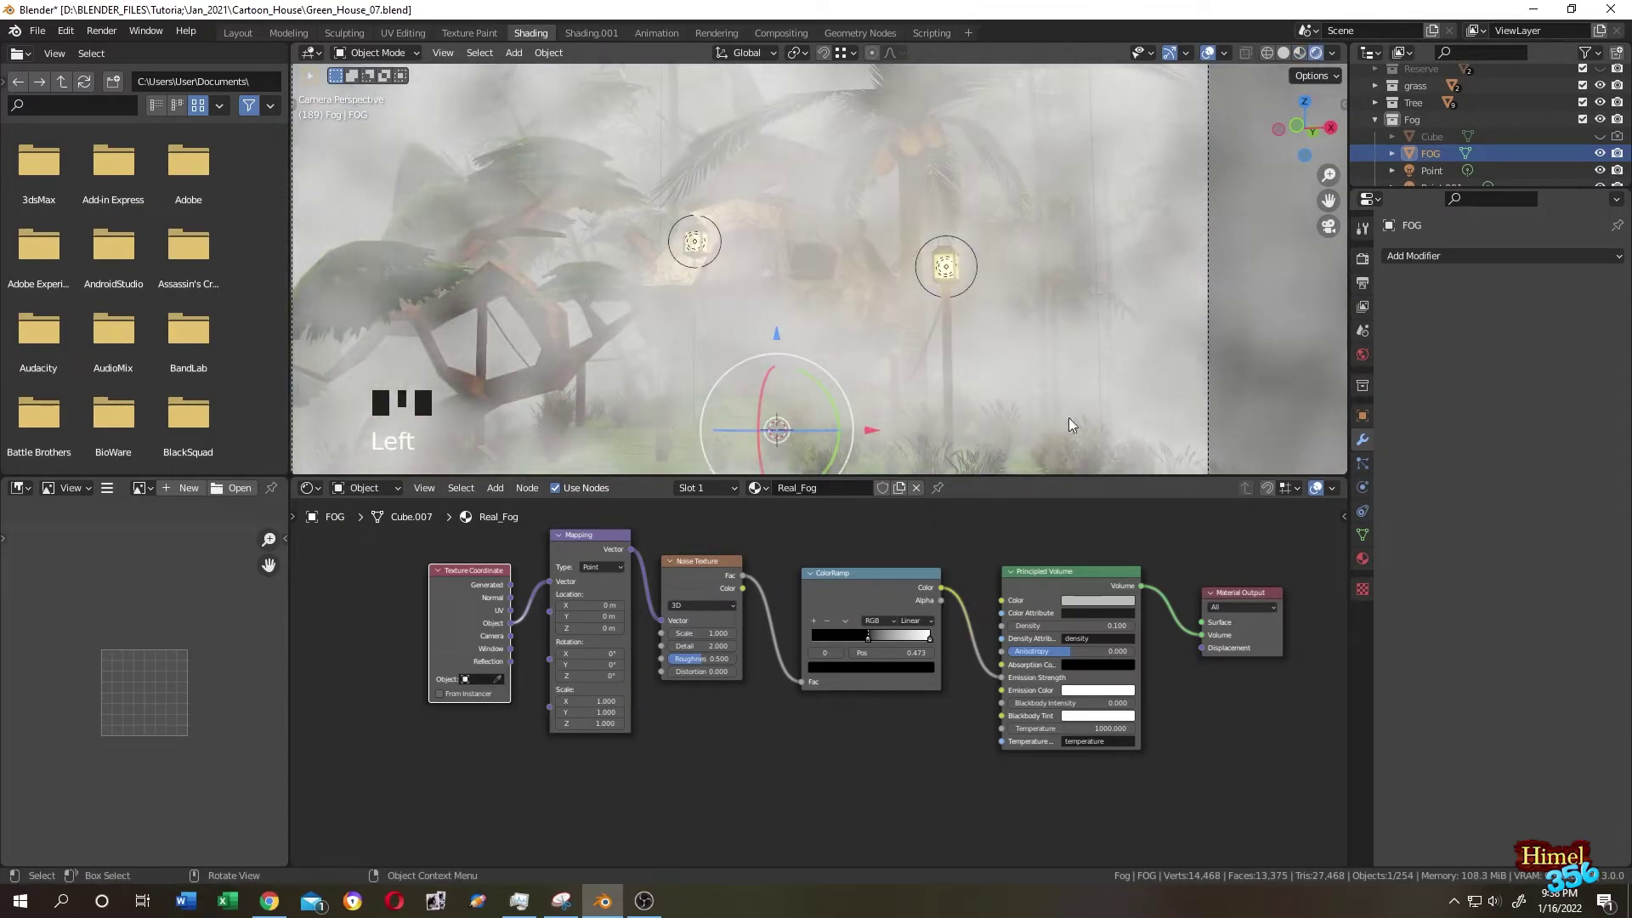
pyautogui.moveTo(1022, 480); pyautogui.dragTo(1023, 530)
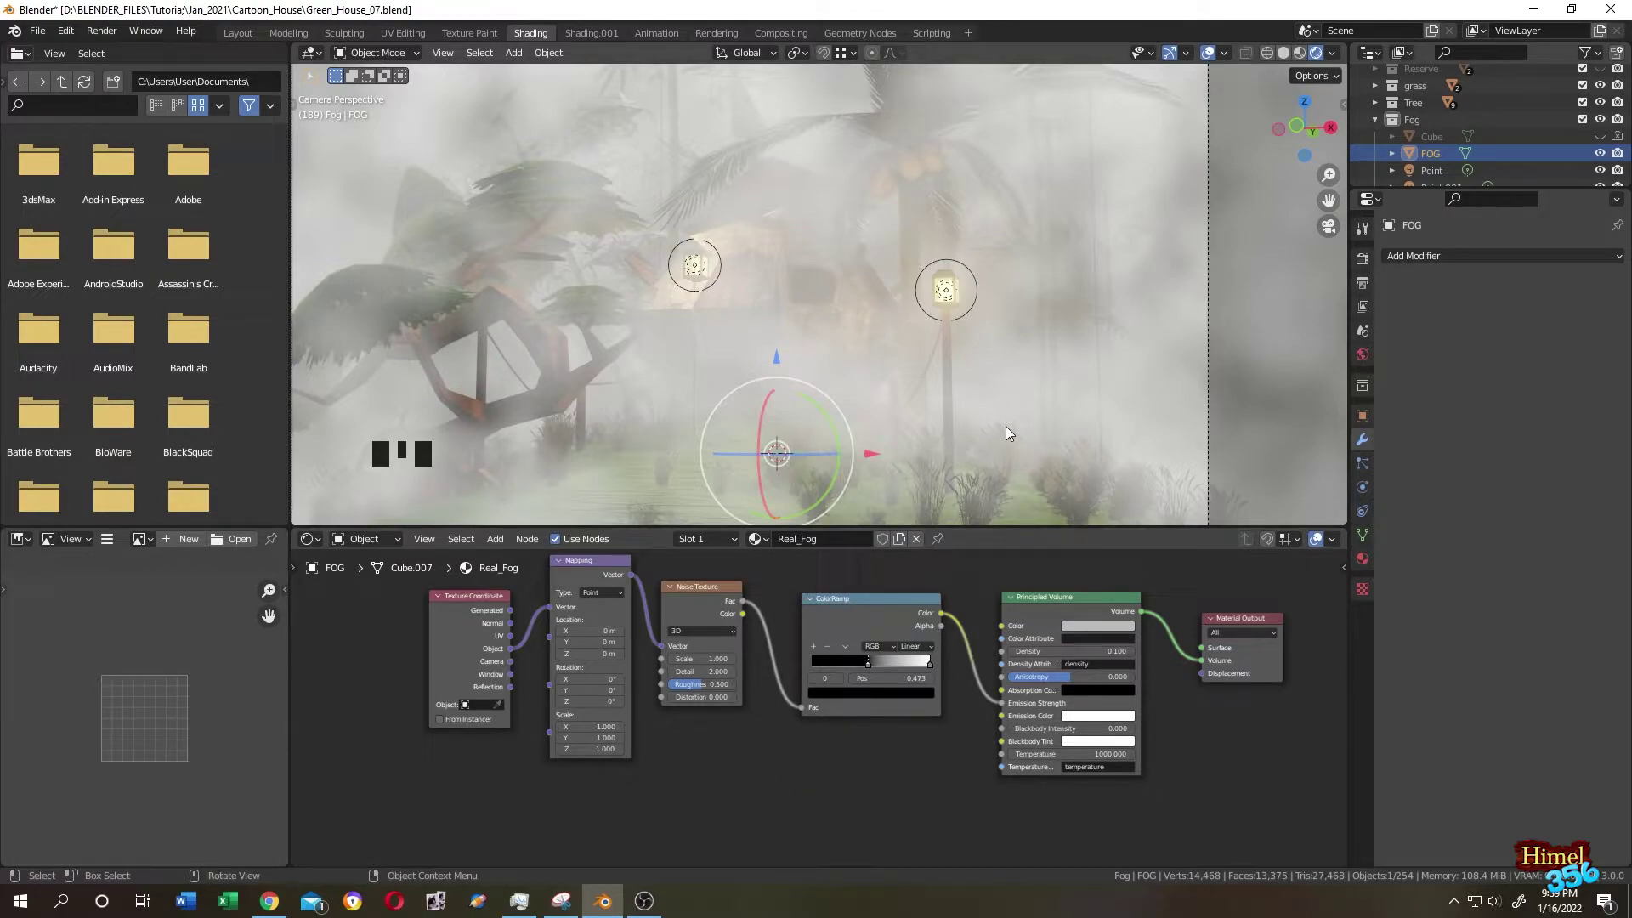
# Try noise scales 0.4 and 0.3, restore 1.000, and set the ramp's dark stop near 0.573
pyautogui.moveTo(867, 662); pyautogui.dragTo(878, 659)
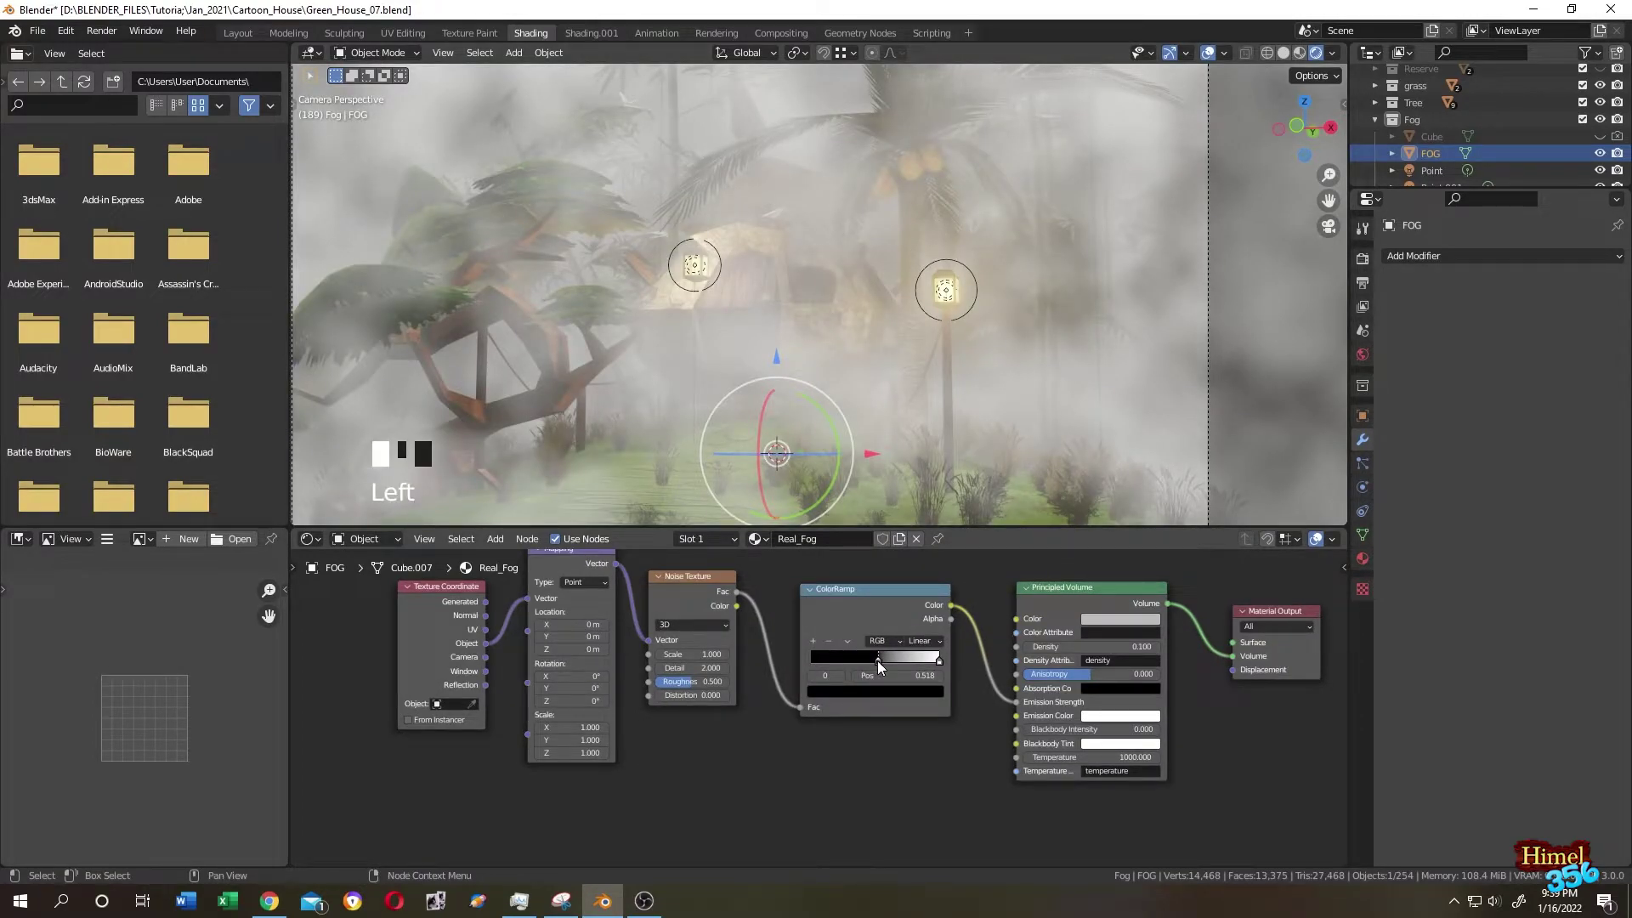
pyautogui.moveTo(877, 661); pyautogui.dragTo(880, 679)
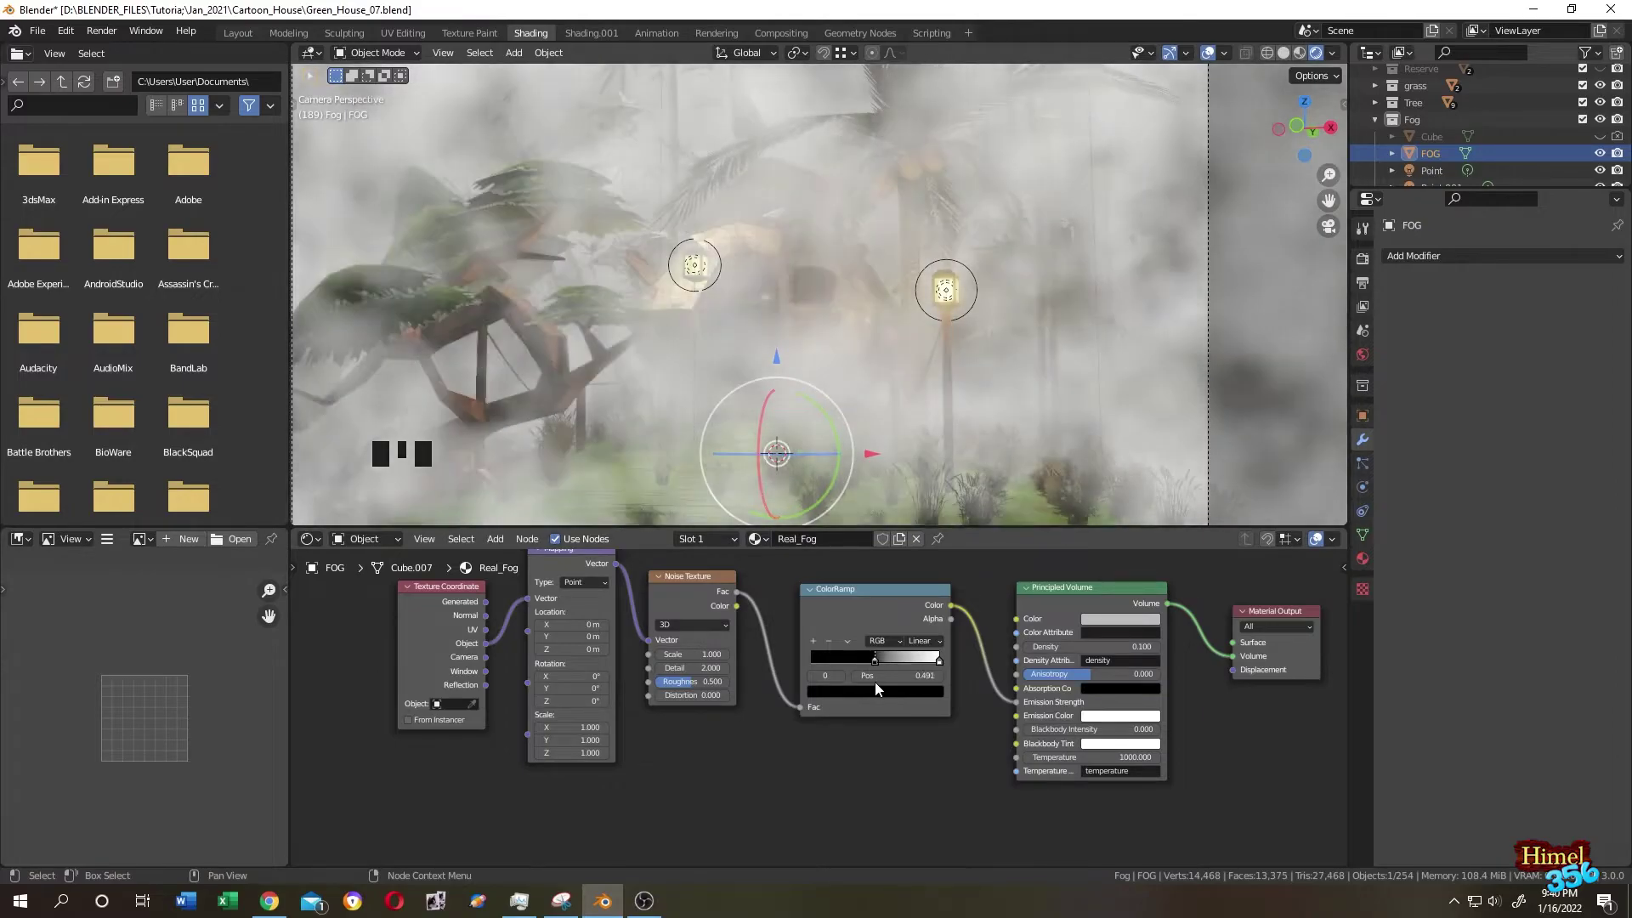
pyautogui.moveTo(882, 683); pyautogui.dragTo(899, 683)
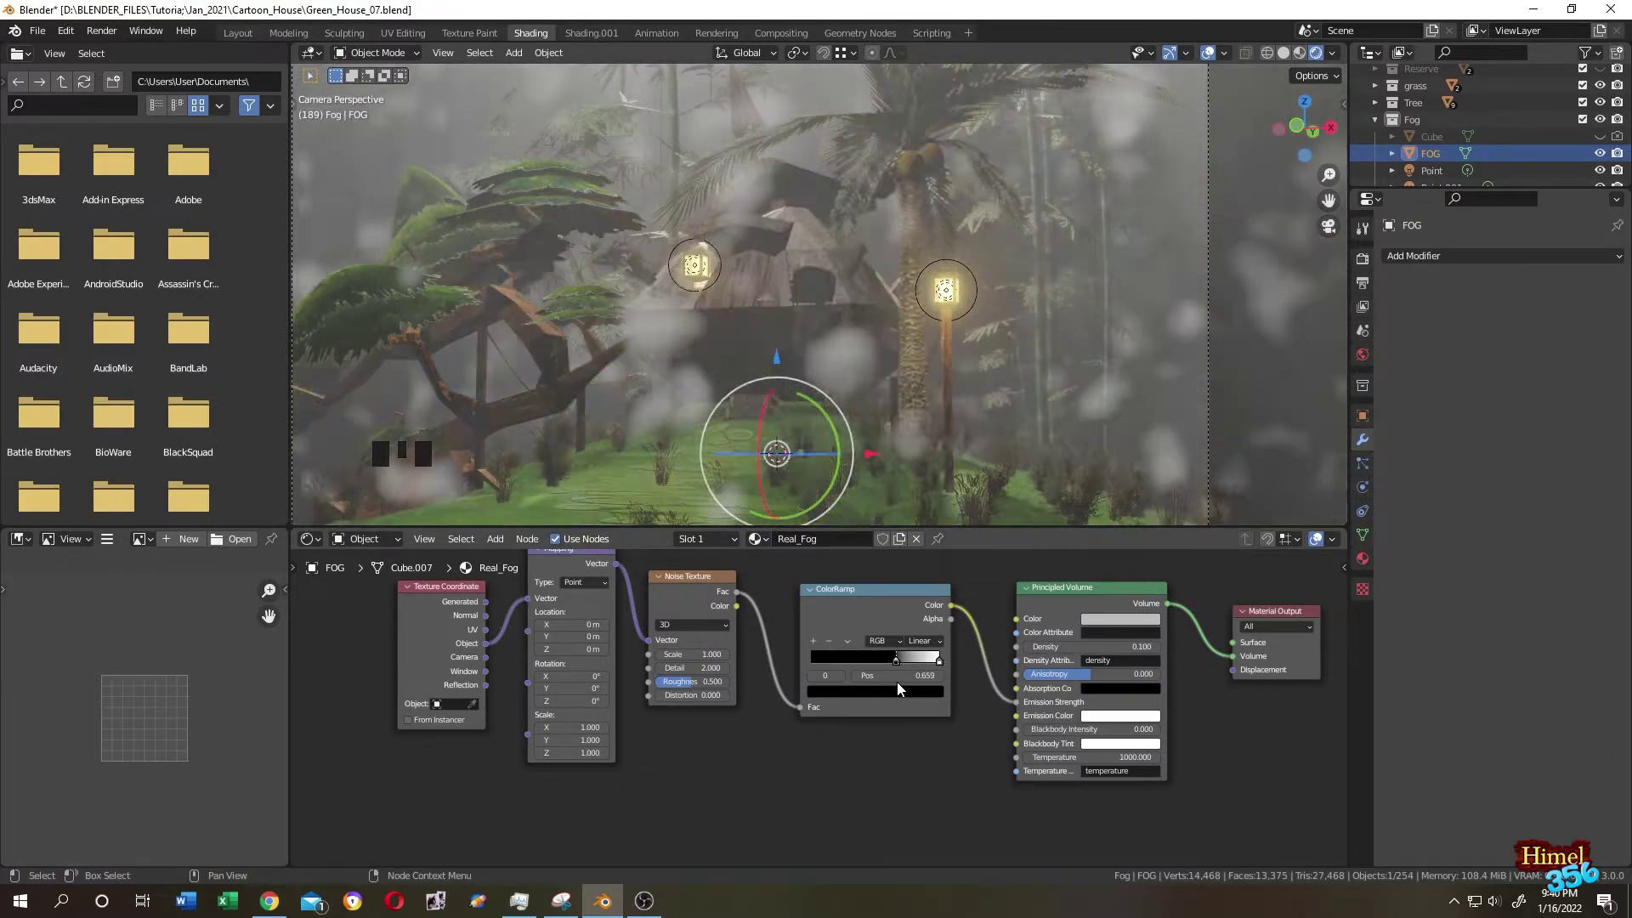
pyautogui.click(662, 655)
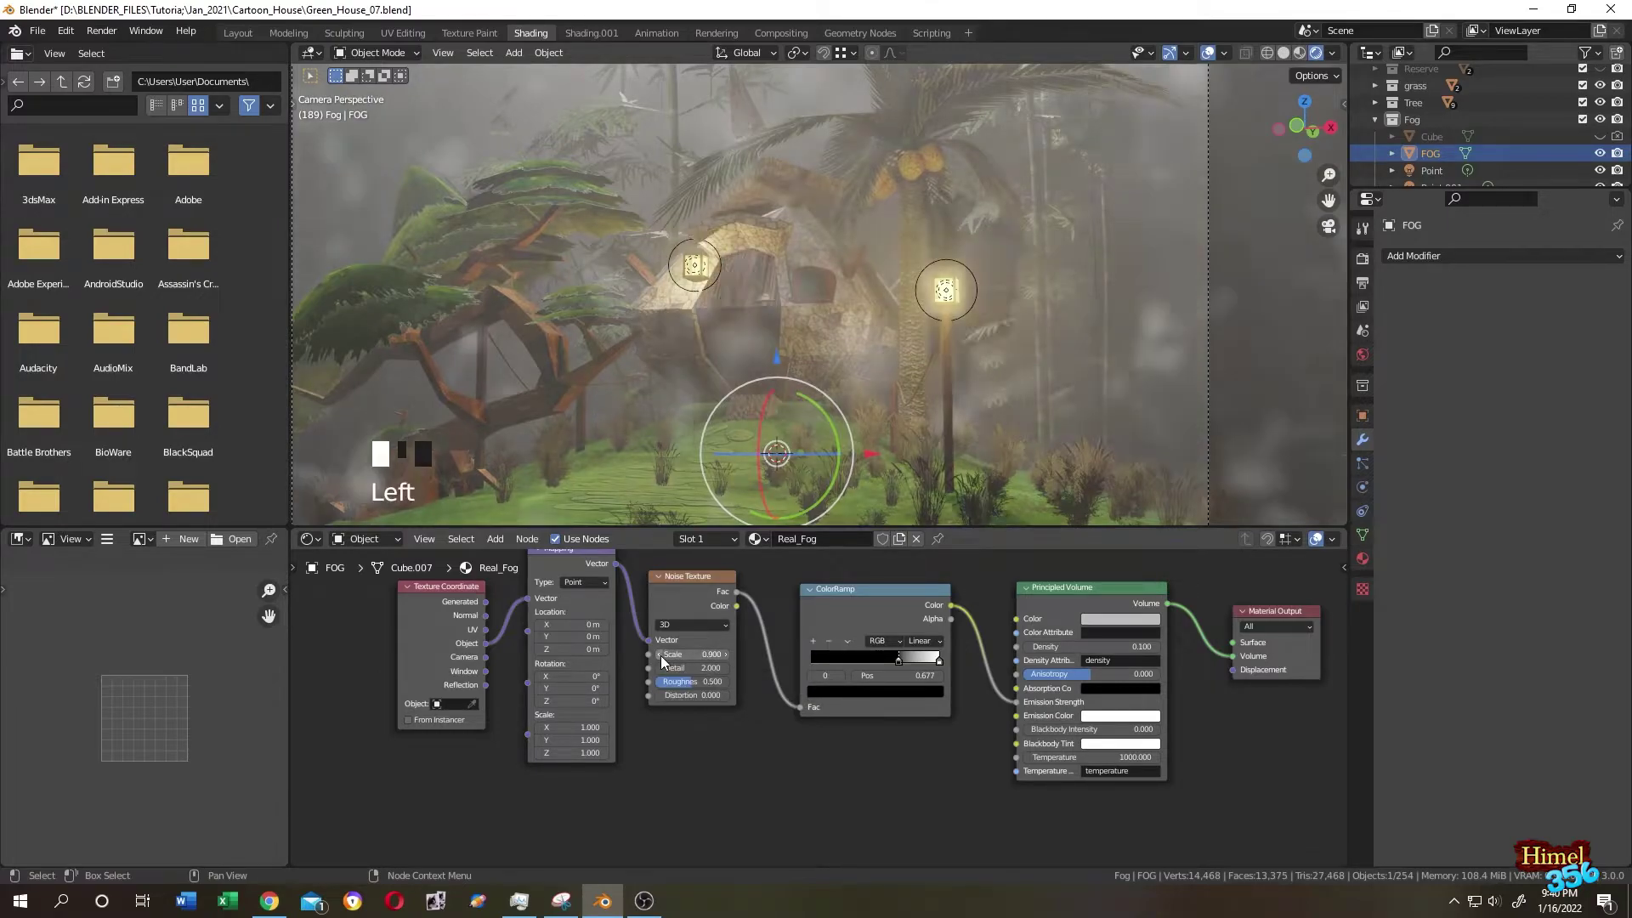
pyautogui.click(662, 654)
pyautogui.click(662, 653)
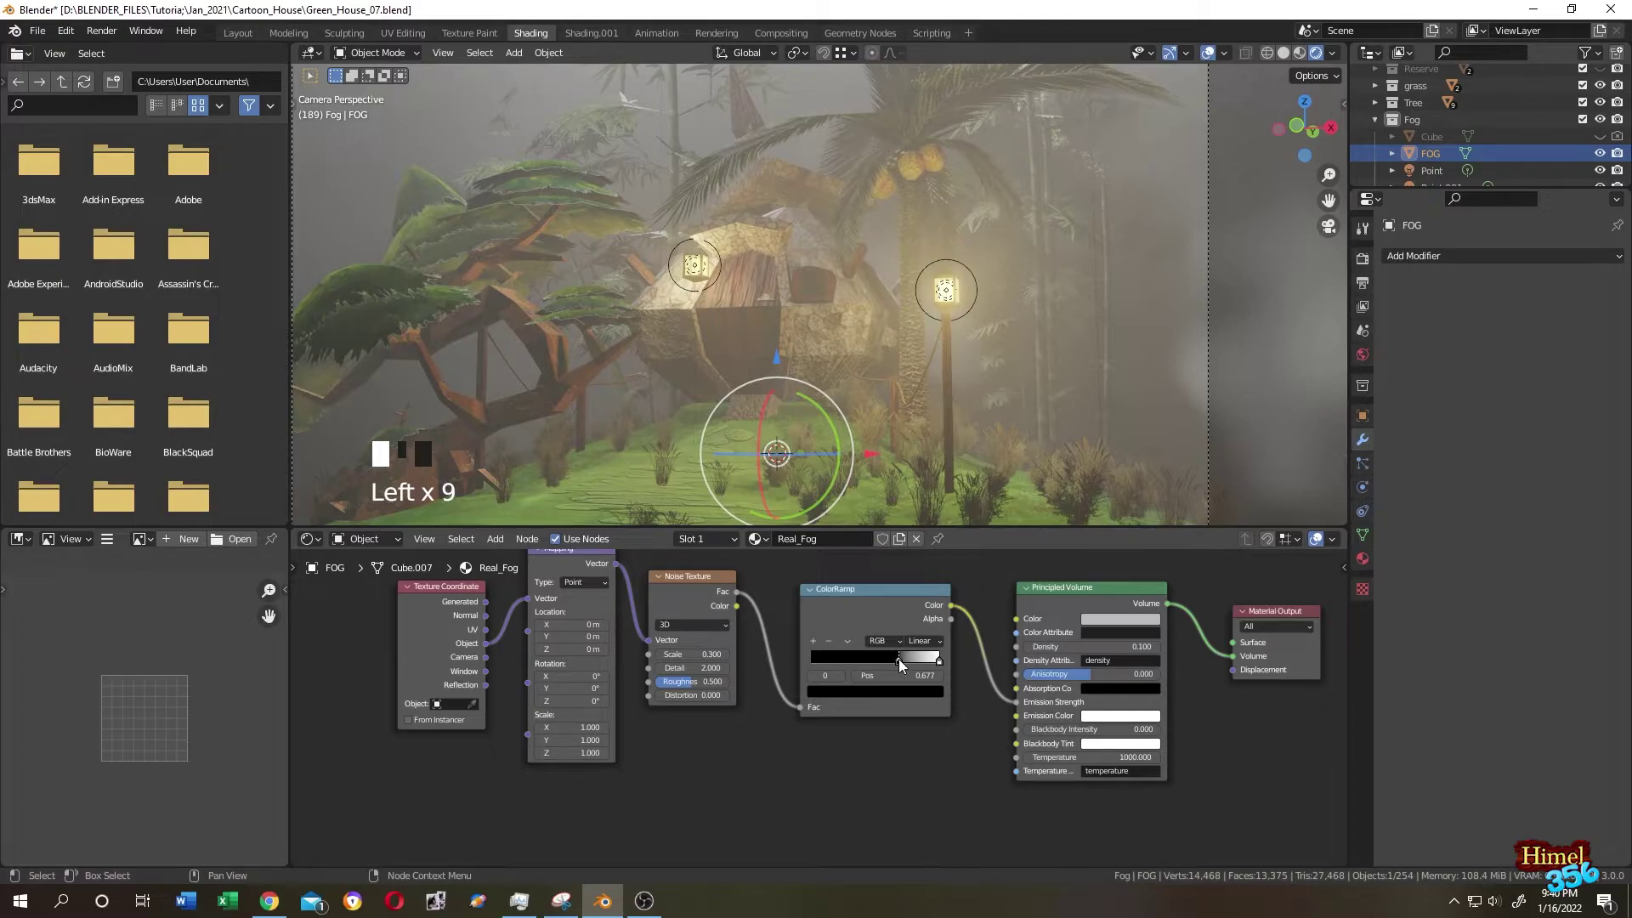
pyautogui.moveTo(896, 660); pyautogui.dragTo(887, 666)
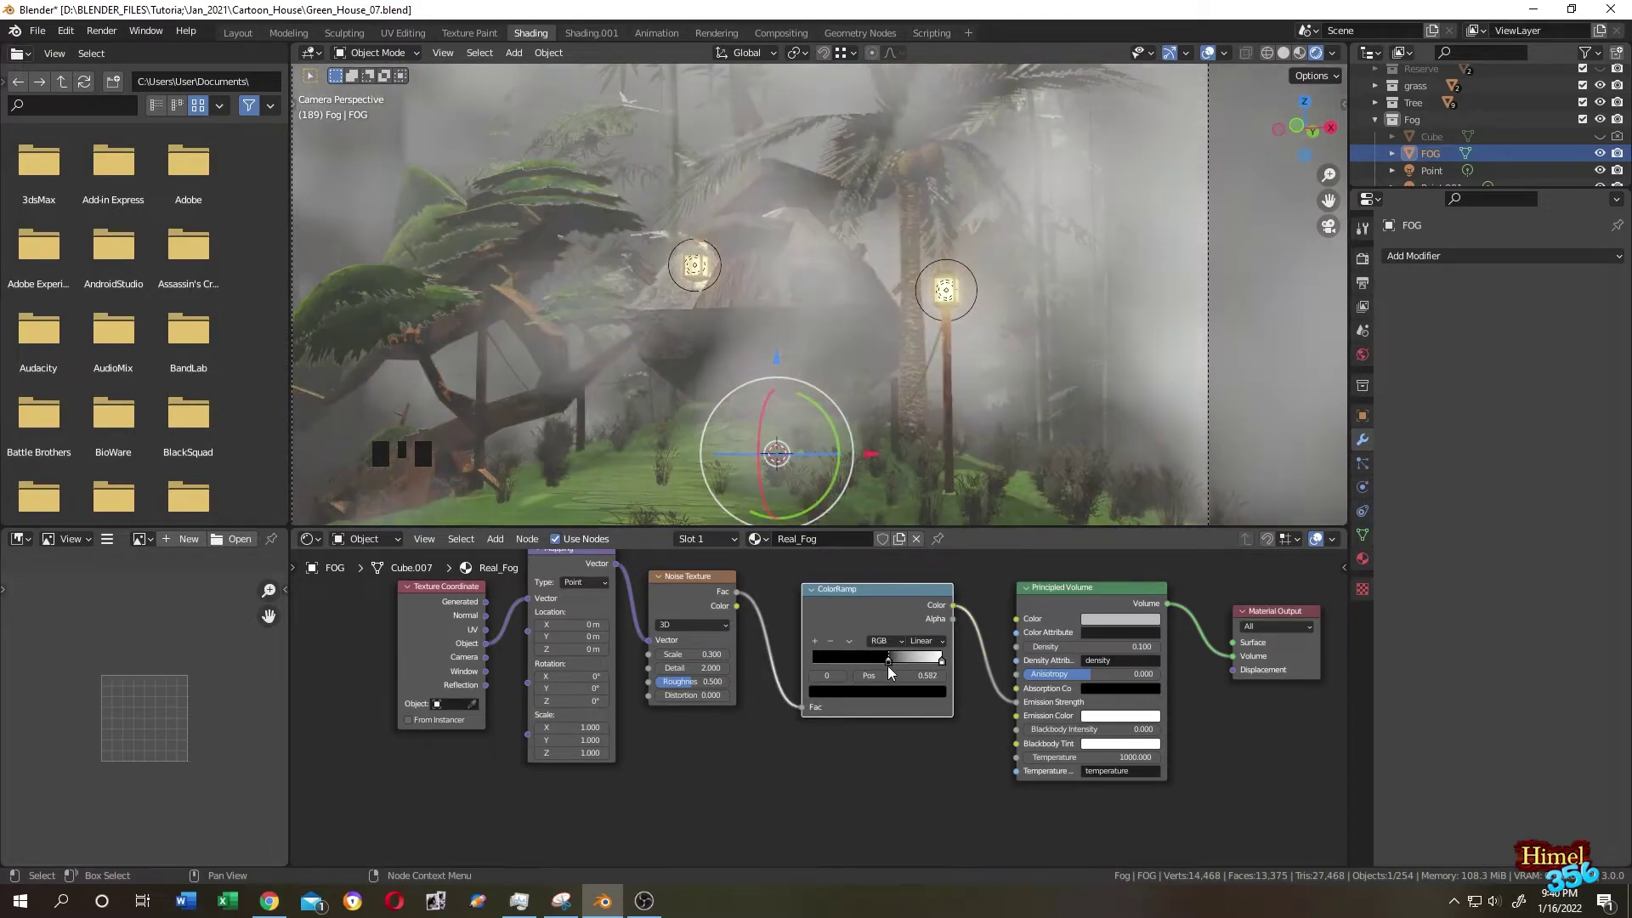
pyautogui.click(702, 651)
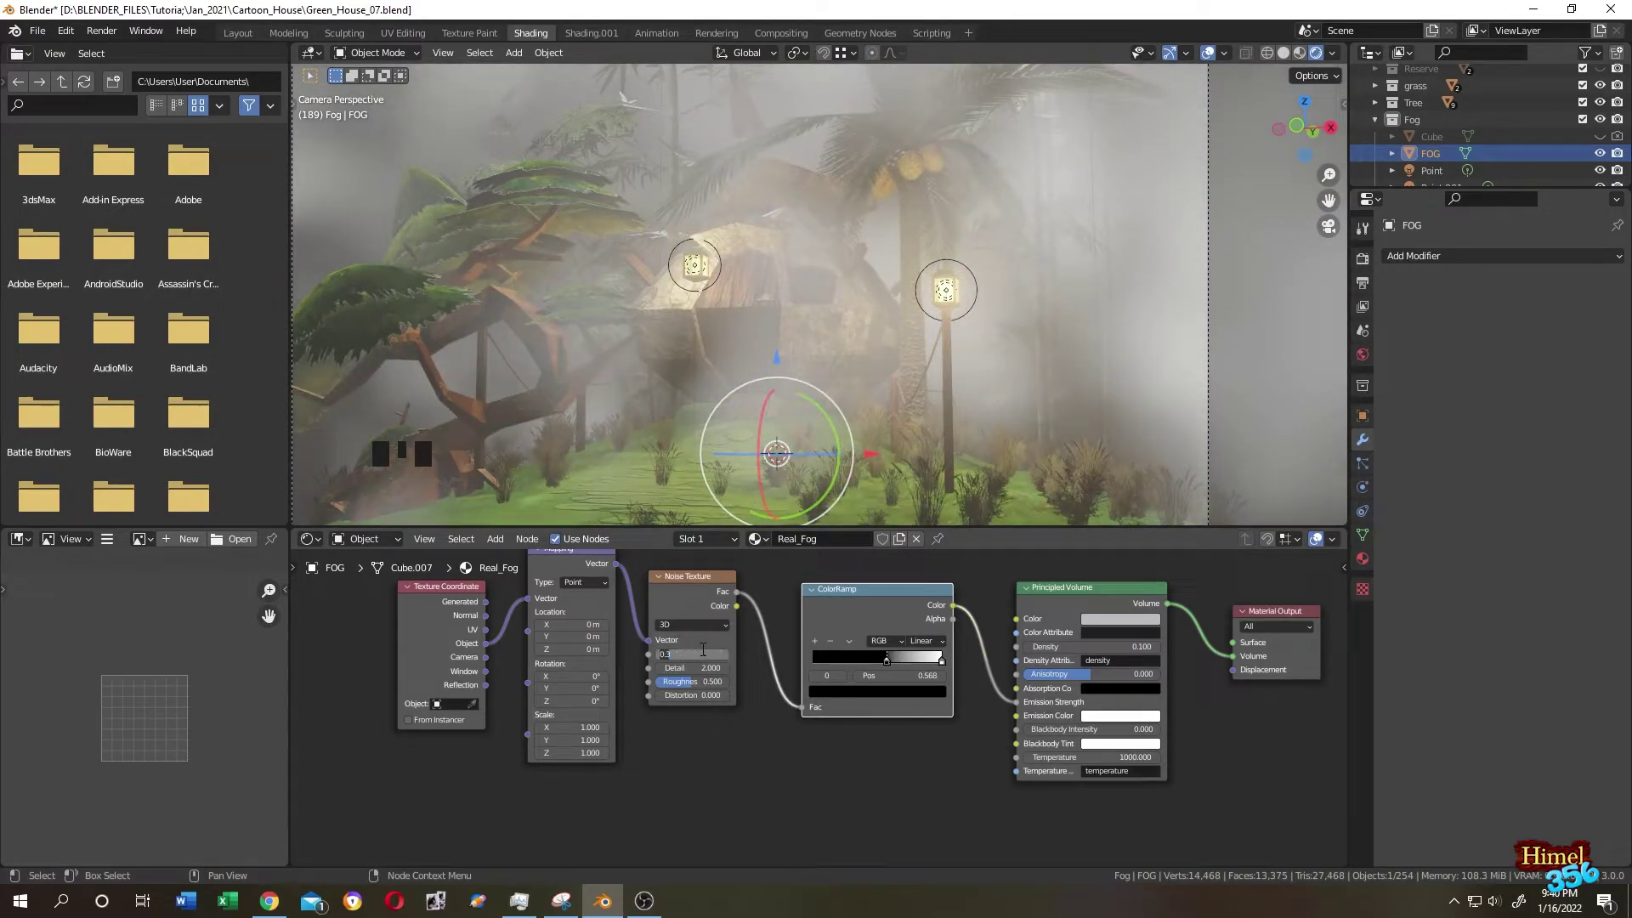
pyautogui.write('1')
pyautogui.click(695, 648)
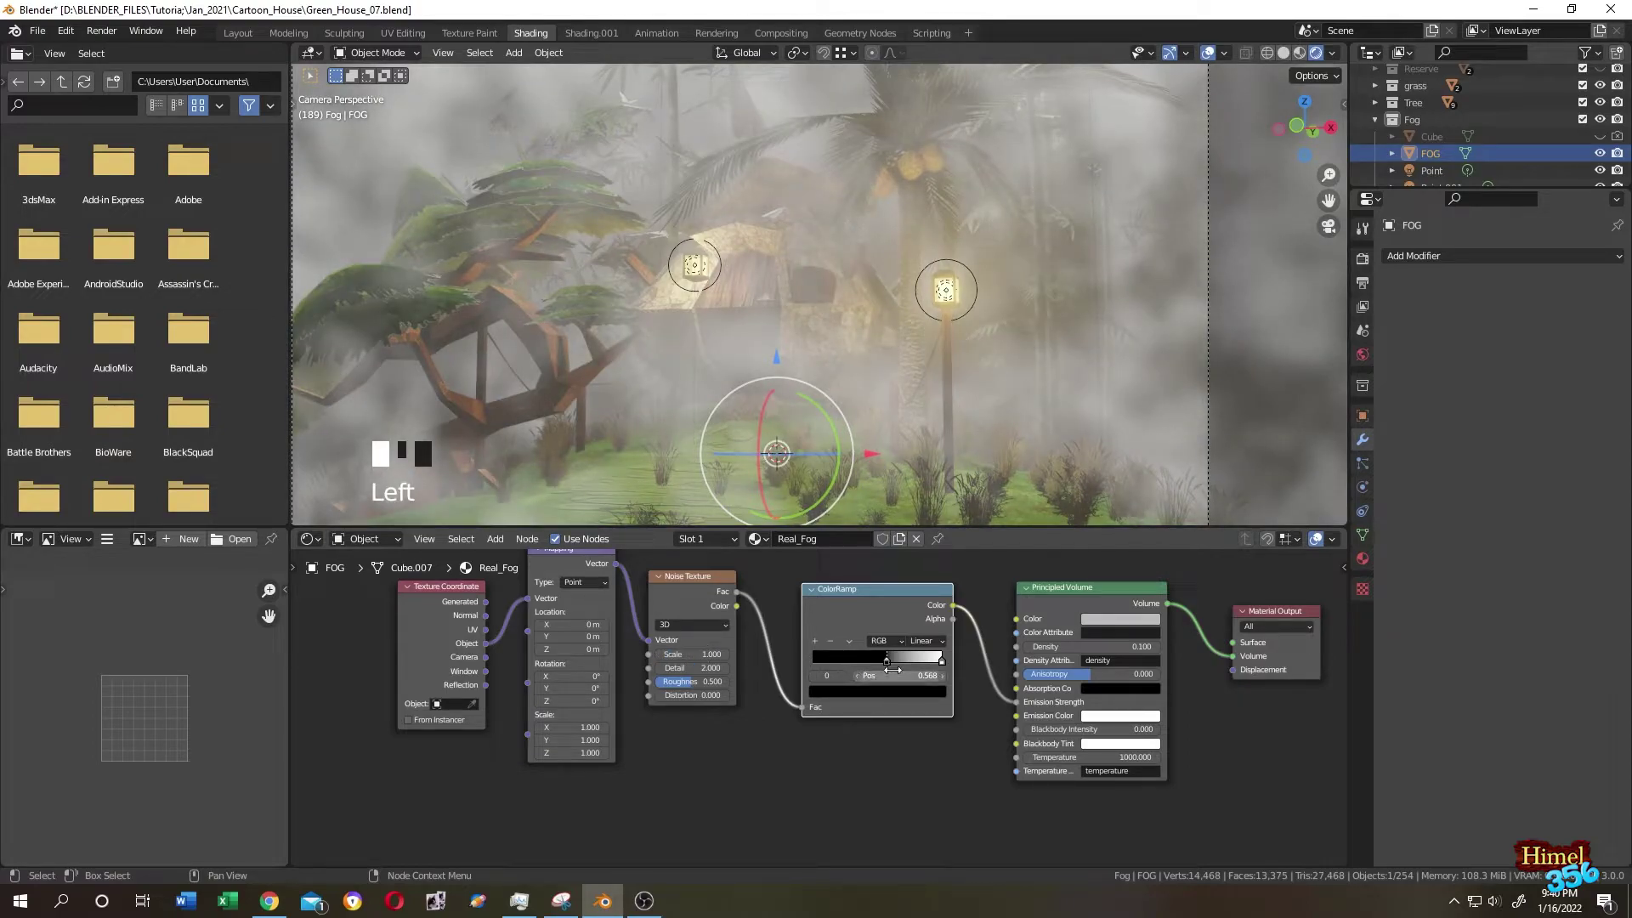
pyautogui.keyDown('shift'); pyautogui.moveTo(814, 353); pyautogui.dragTo(839, 377, button='middle'); pyautogui.keyUp('shift')
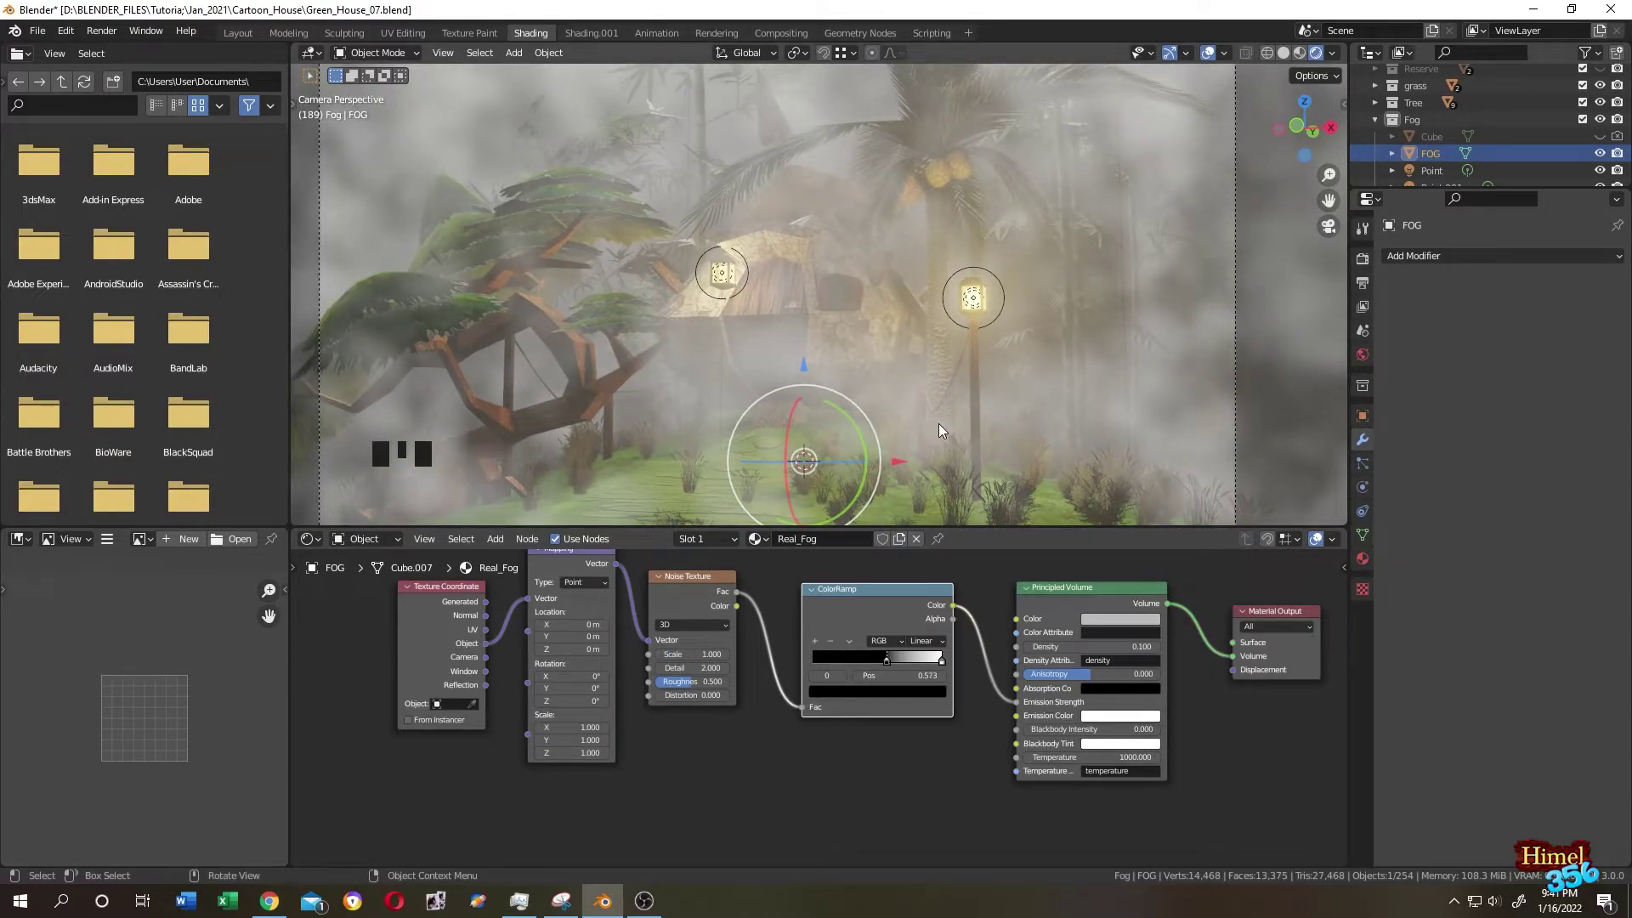
pyautogui.scroll(-2, 1009, 415)
pyautogui.scroll(2, 1008, 414)
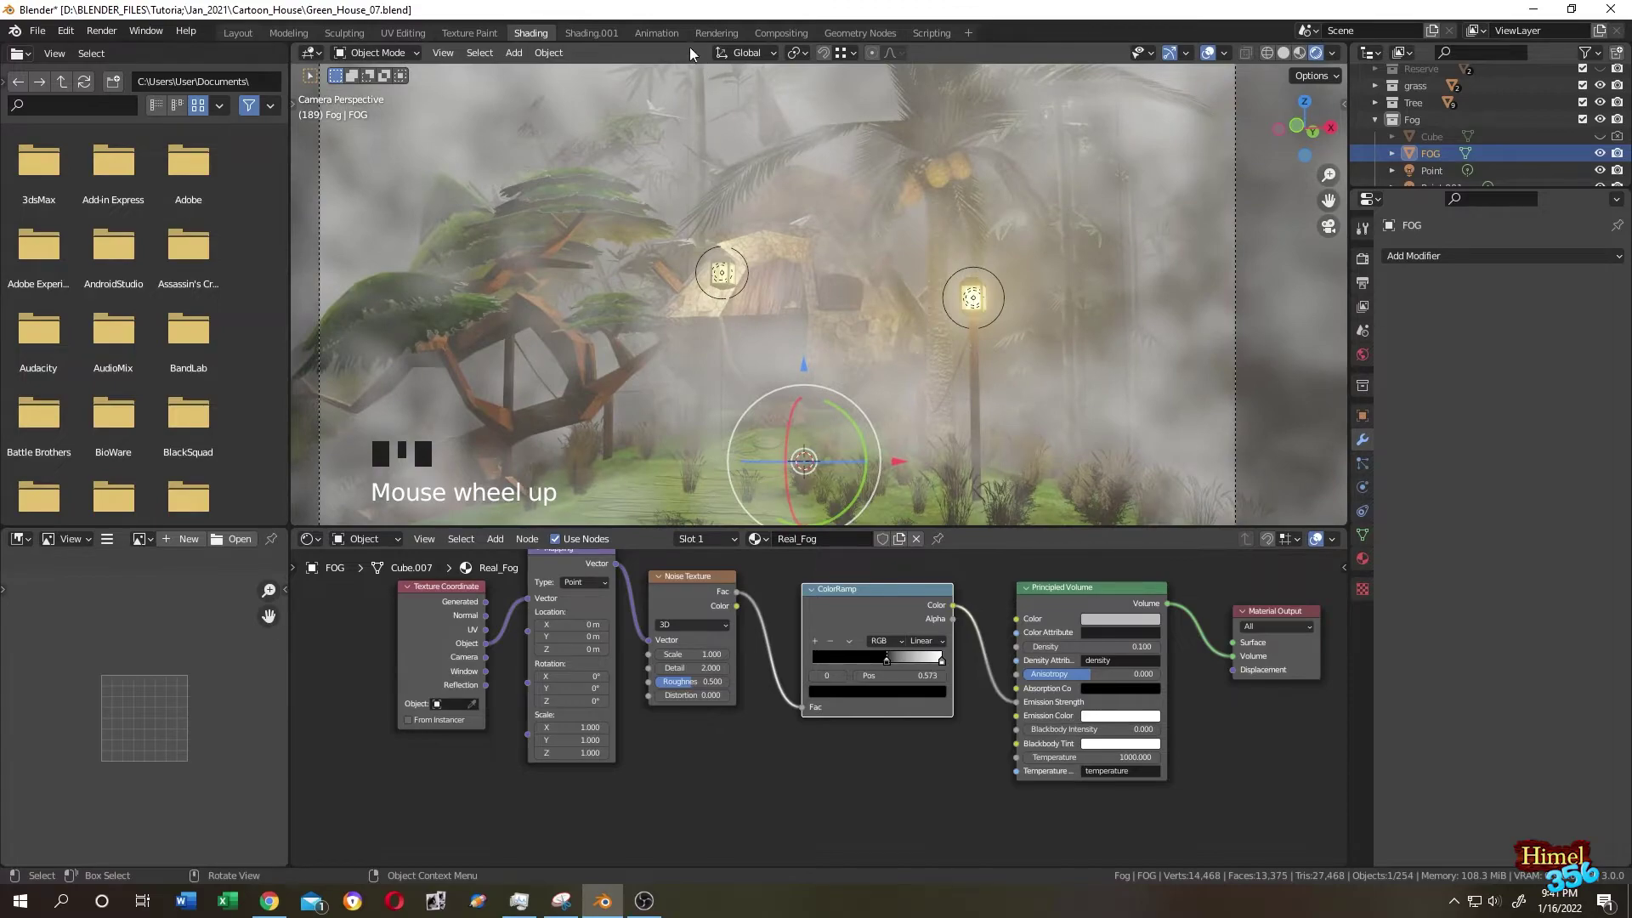
# In the Animation workspace, make an area a Shader Editor without sidebar, framing the Mapping node
pyautogui.click(654, 34)
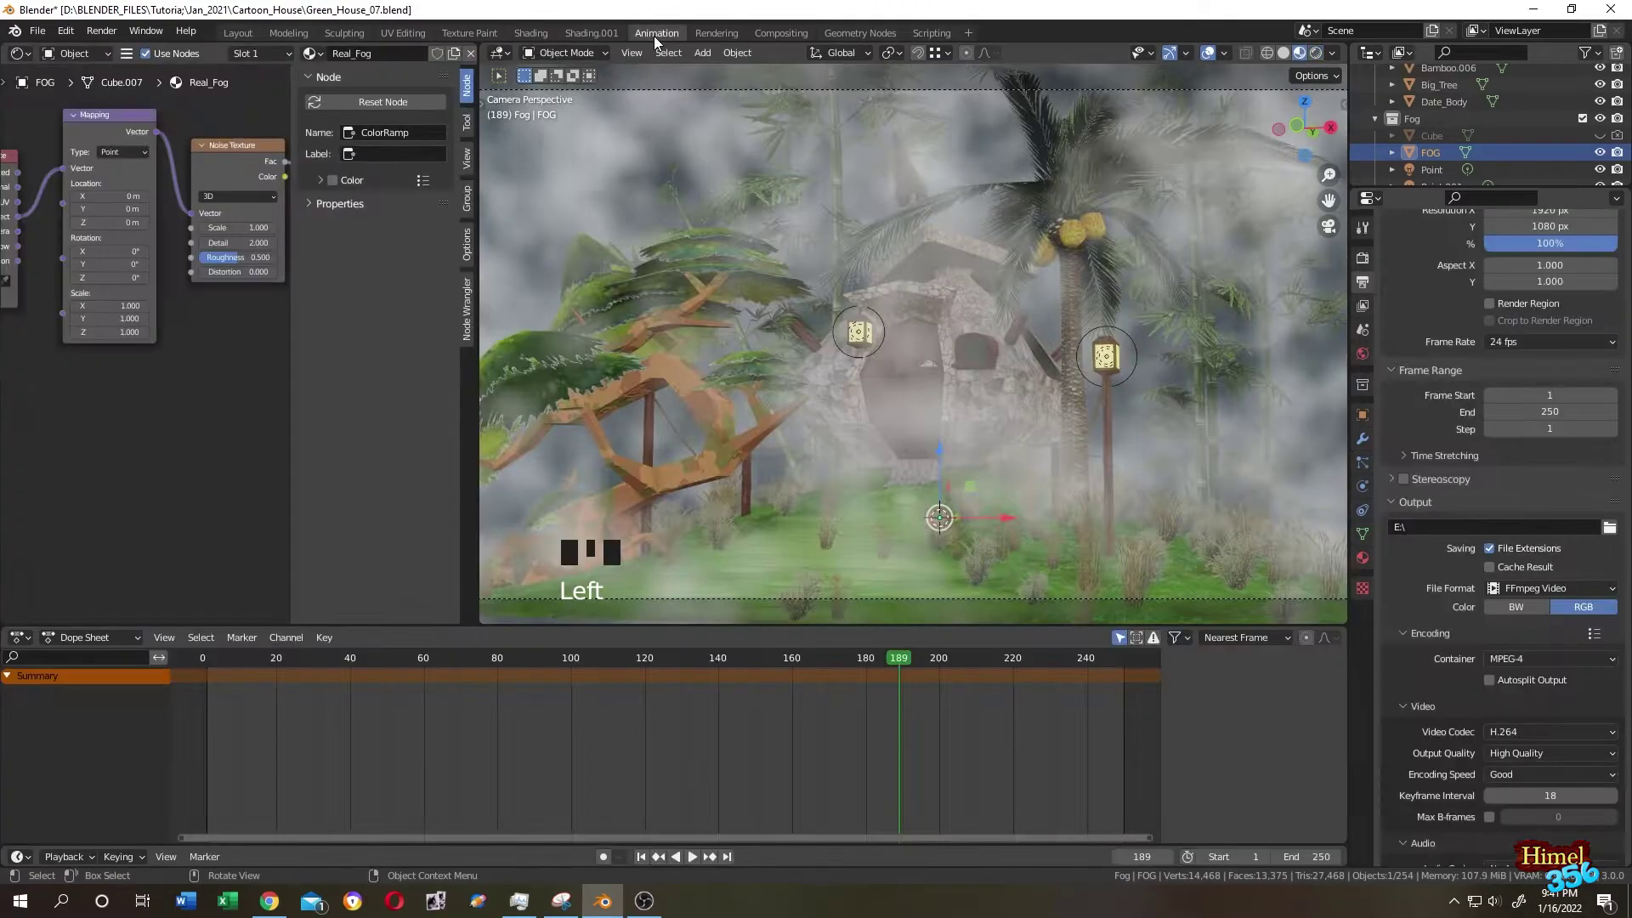
pyautogui.click(17, 55)
pyautogui.click(79, 220)
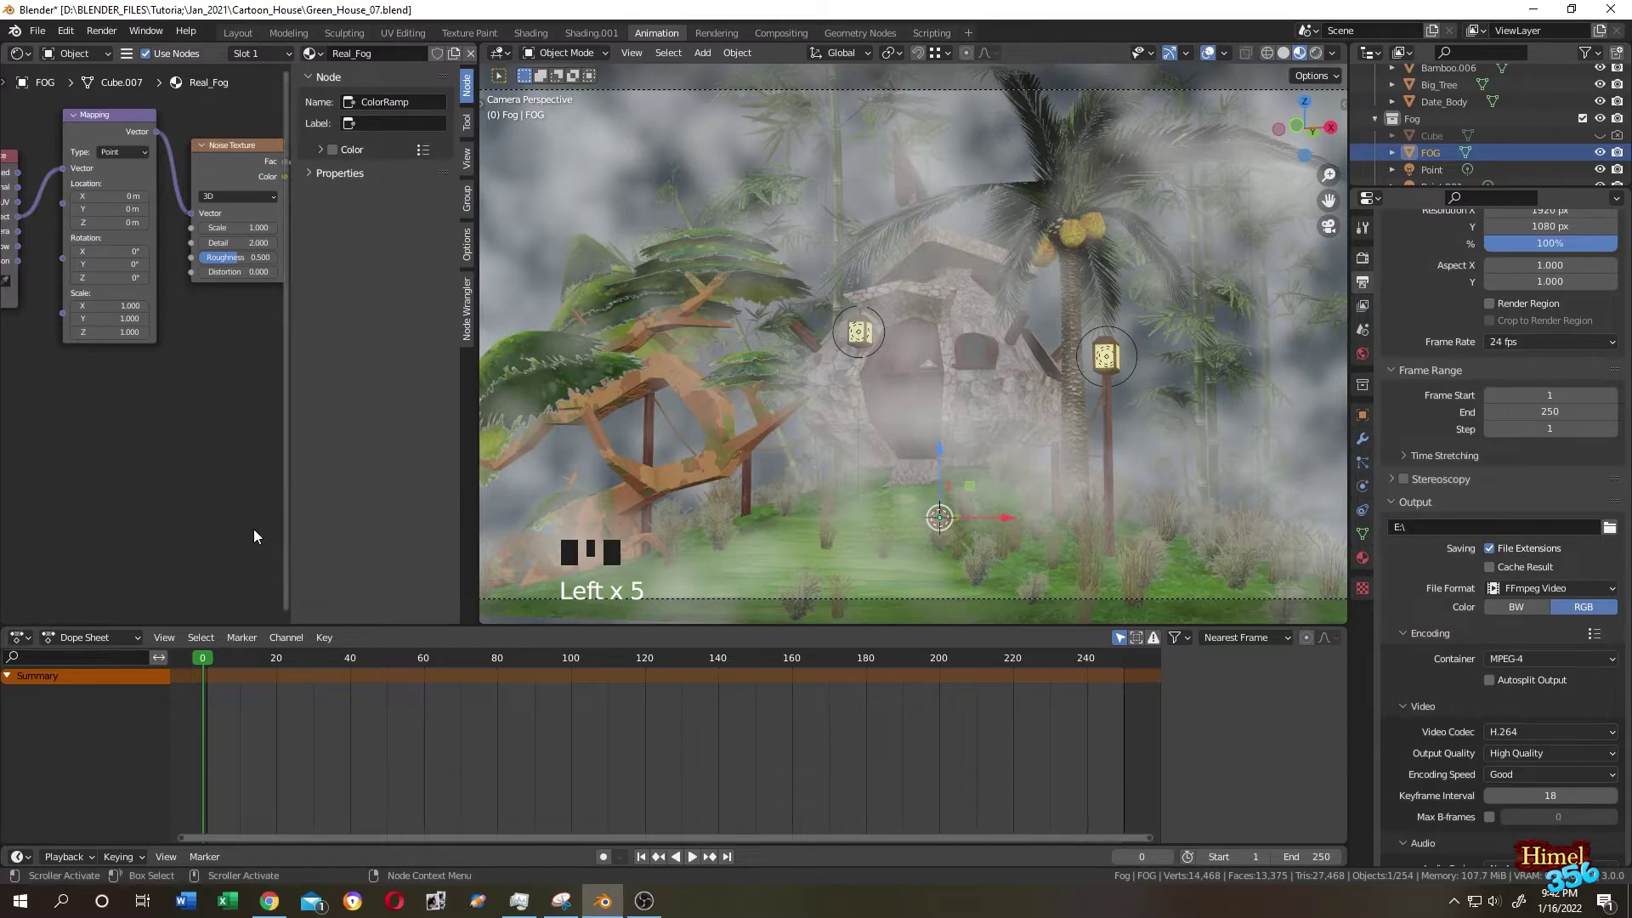
pyautogui.press('n')
pyautogui.scroll(2, 320, 357)
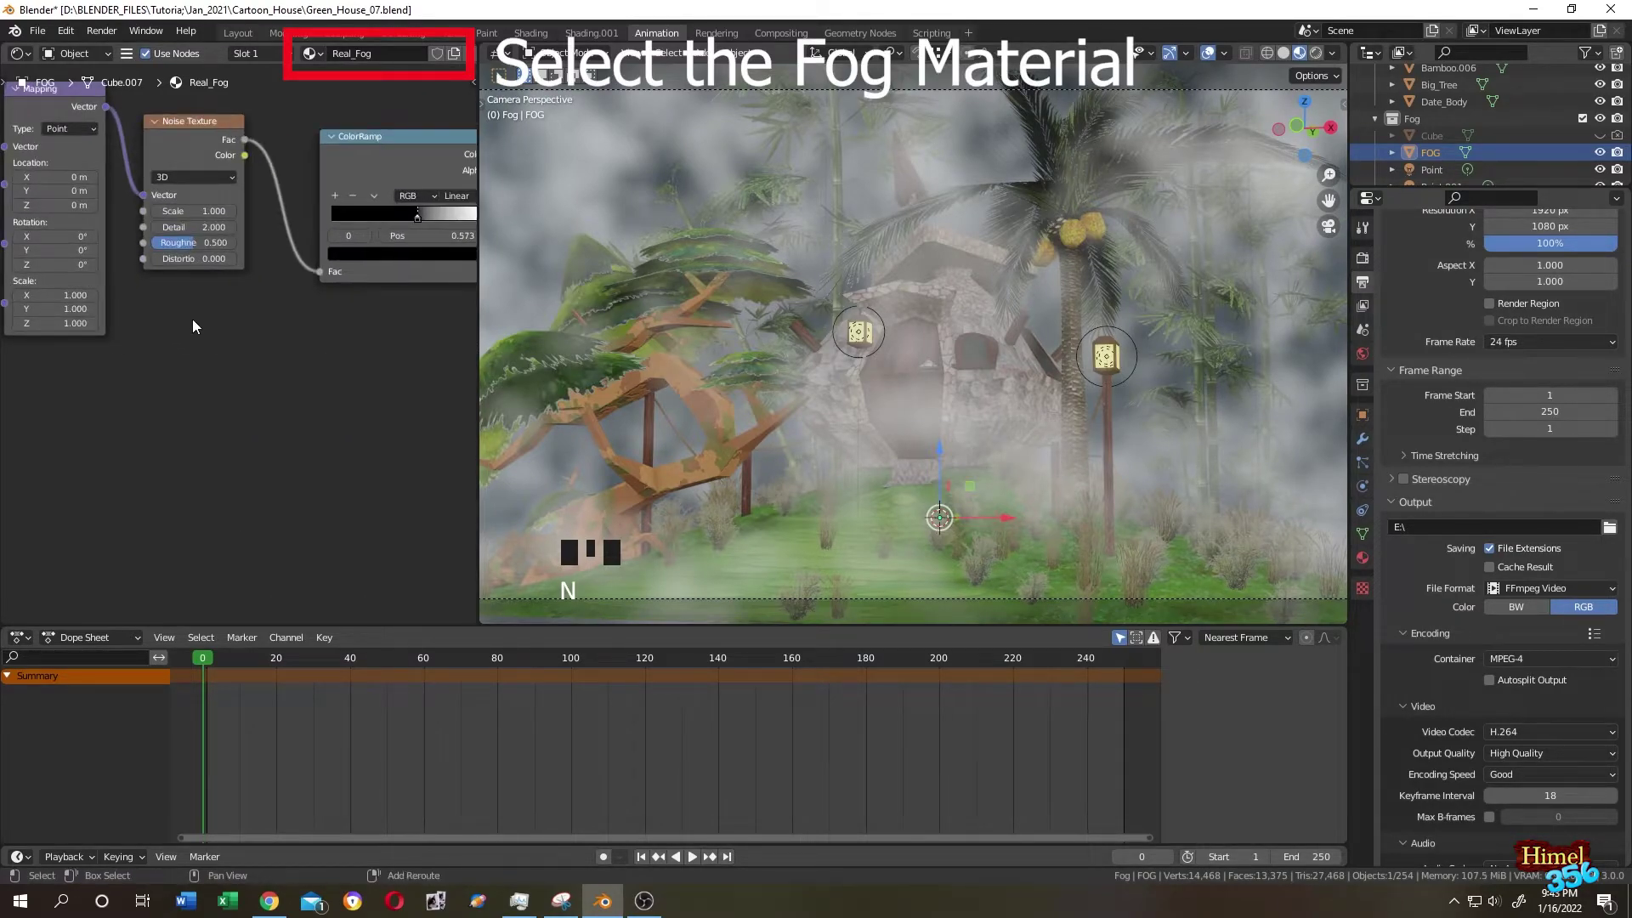
pyautogui.moveTo(193, 318); pyautogui.dragTo(345, 446, button='middle')
pyautogui.scroll(1, 345, 447)
pyautogui.scroll(1, 345, 455)
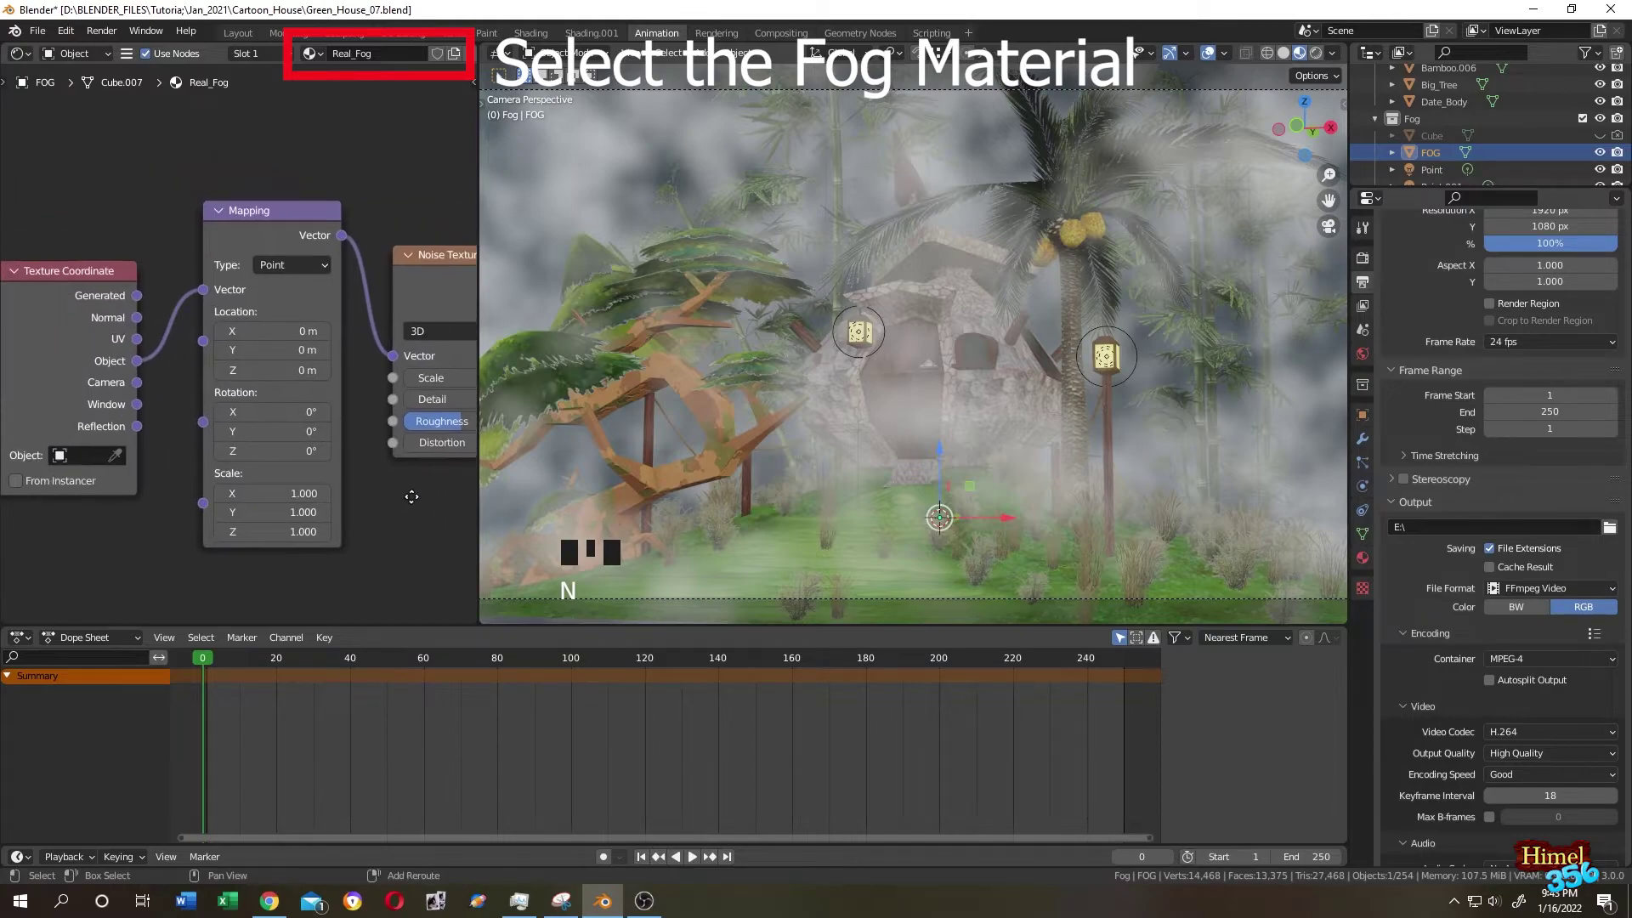
pyautogui.scroll(1, 370, 473)
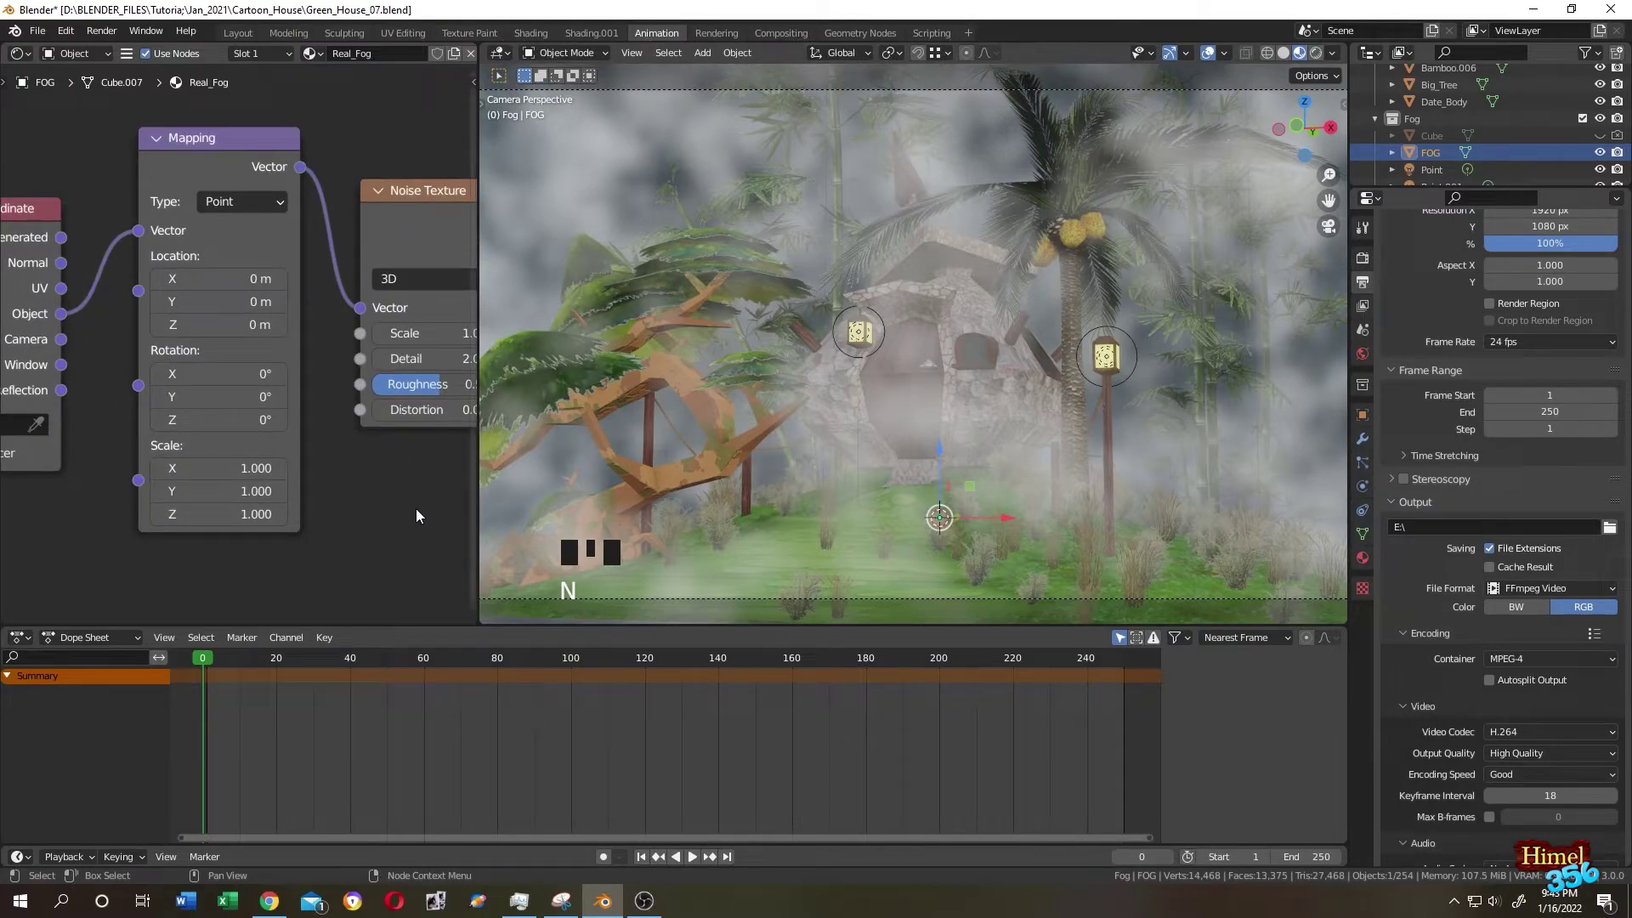
pyautogui.moveTo(417, 509); pyautogui.dragTo(377, 504, button='middle')
# With Rendered shading, test Mapping Location X offsets, then begin entering 0 m
pyautogui.doubleClick(1086, 442)
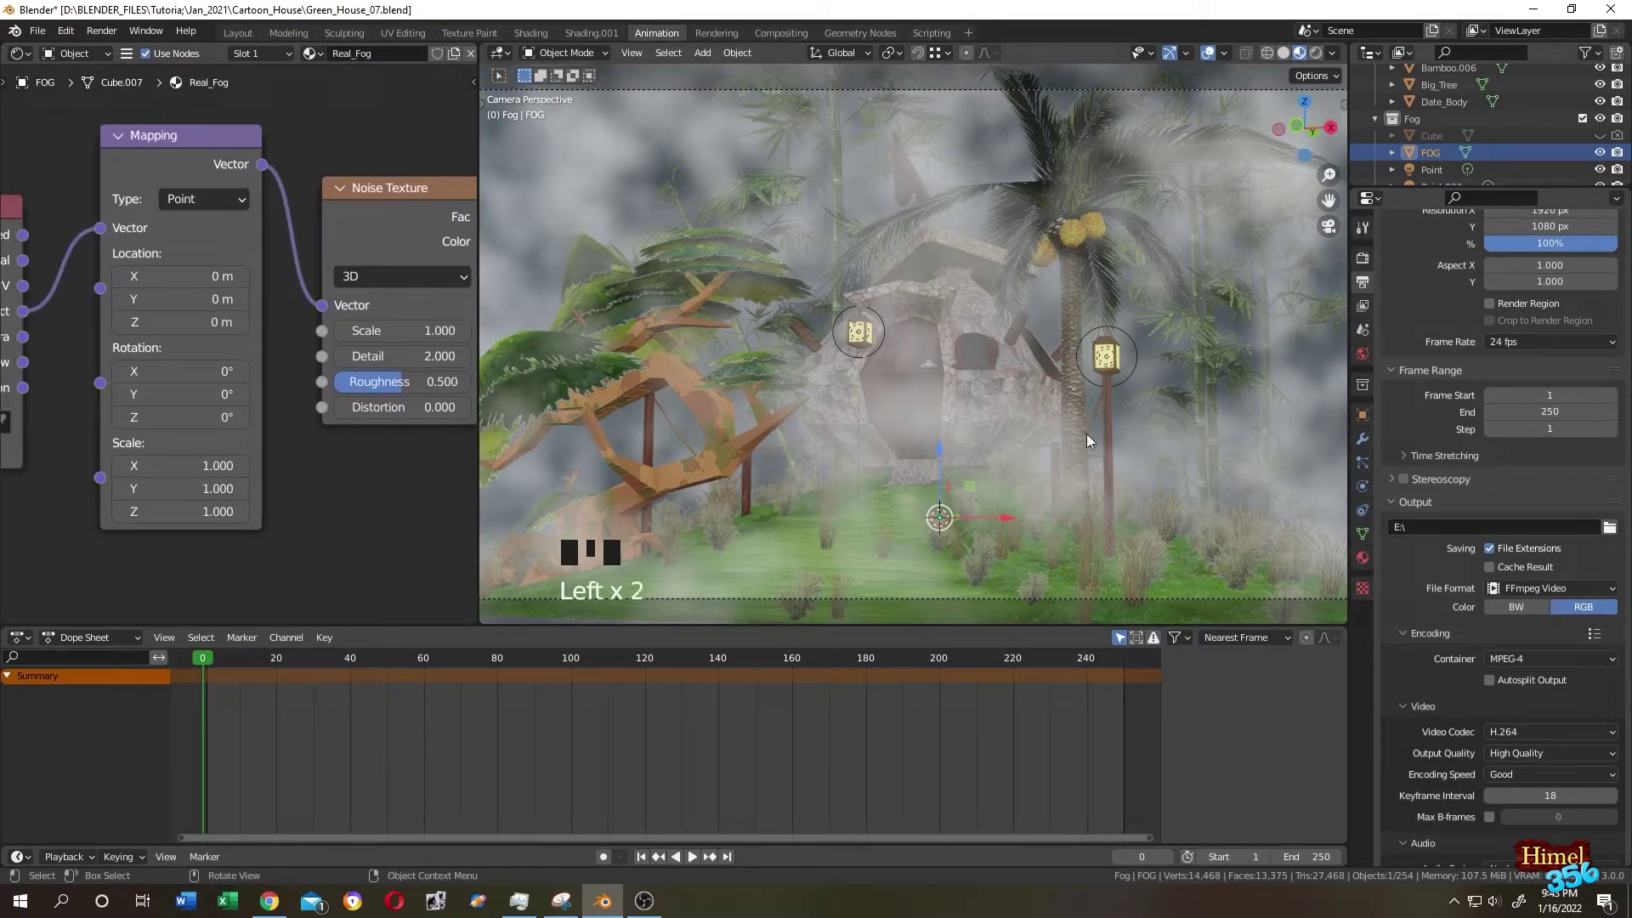
pyautogui.click(1317, 53)
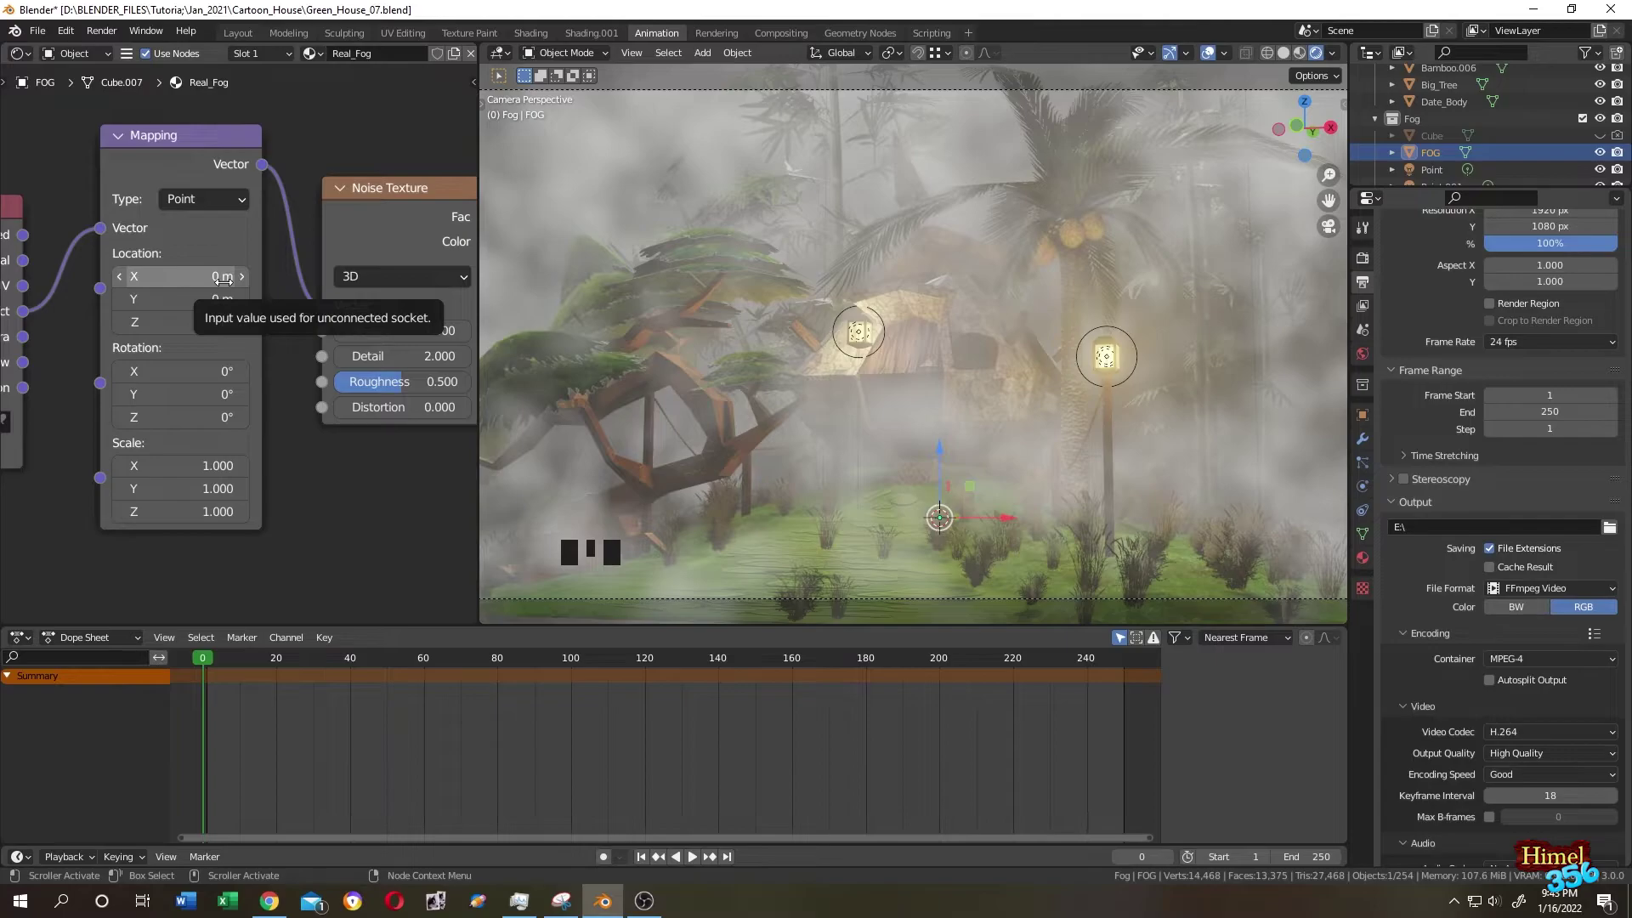
pyautogui.moveTo(222, 277); pyautogui.dragTo(387, 277)
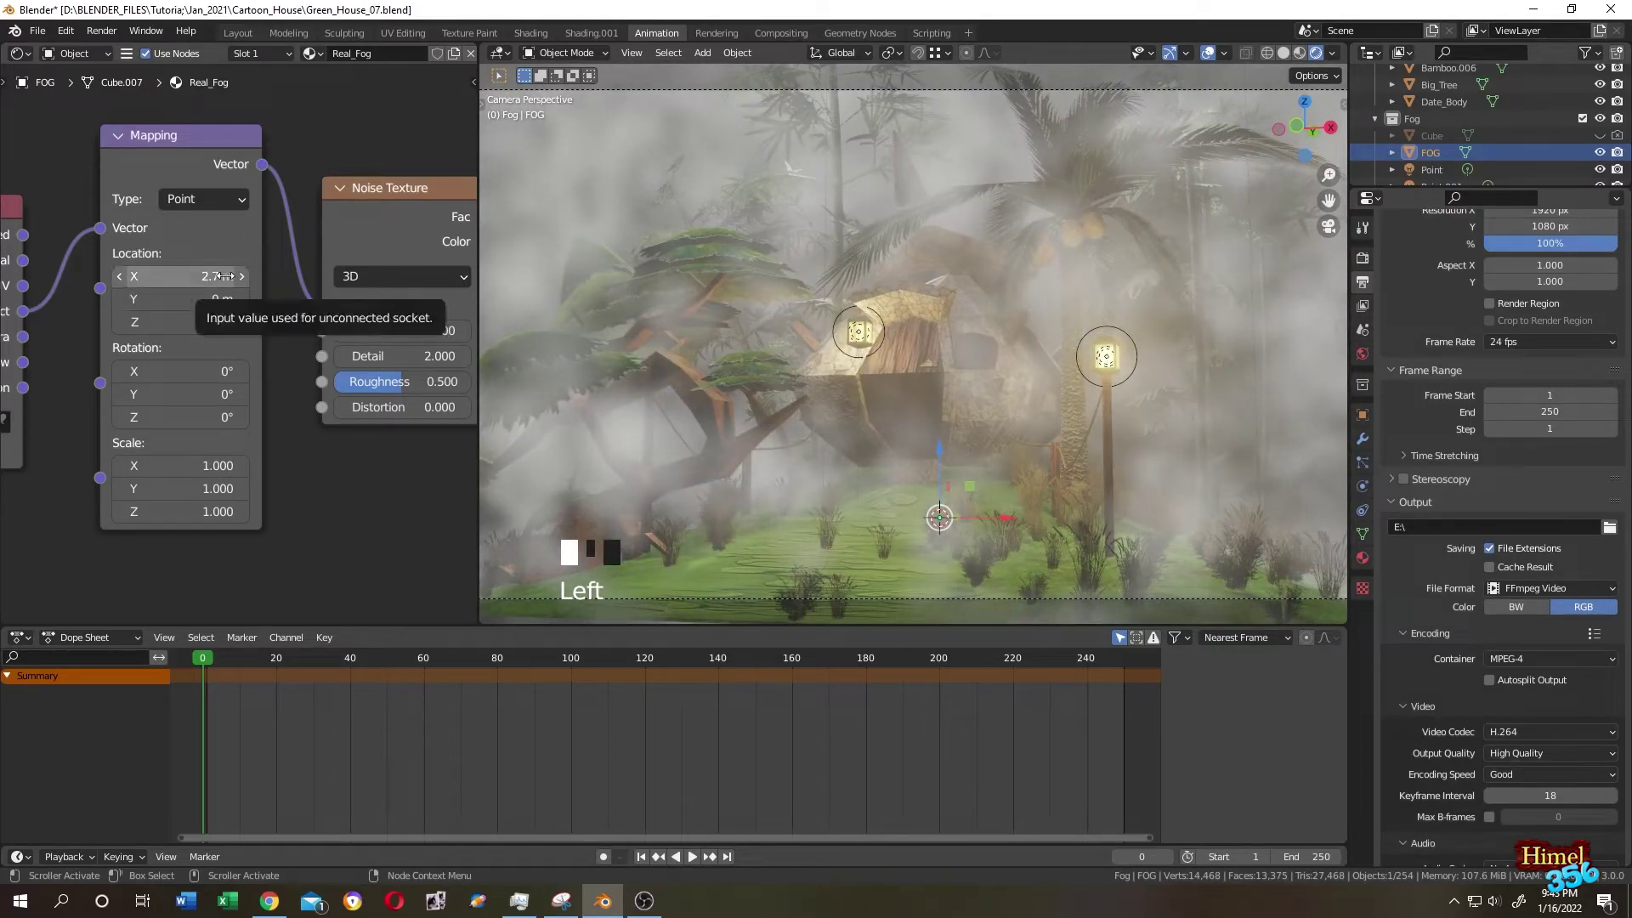
pyautogui.moveTo(221, 277); pyautogui.dragTo(115, 277)
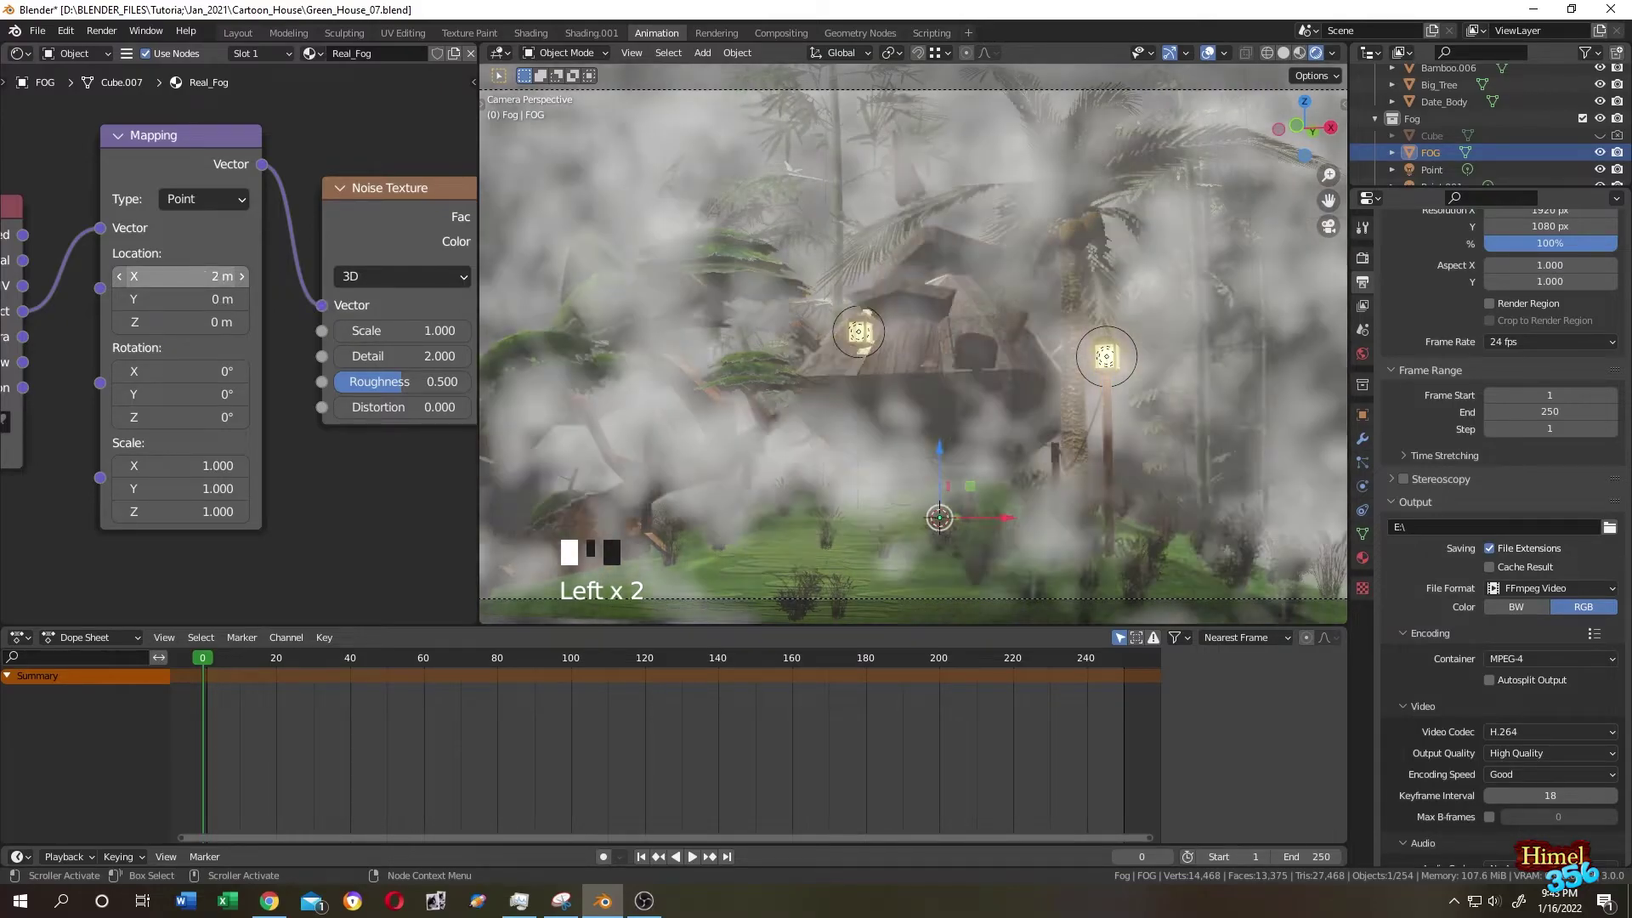
pyautogui.click(222, 277)
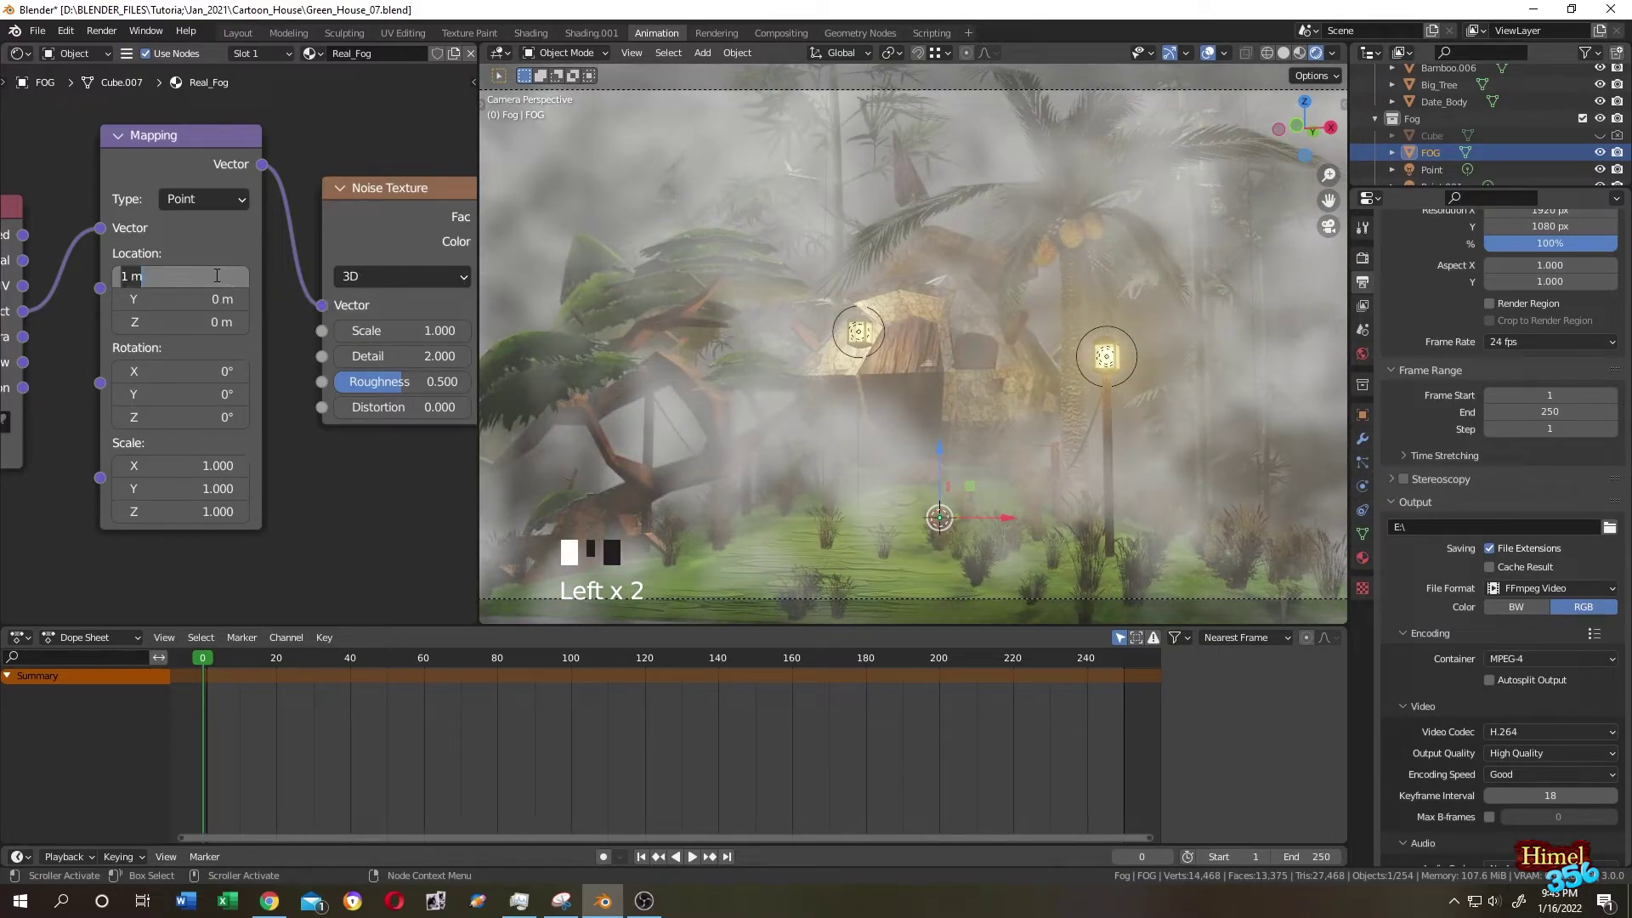
pyautogui.write('0')
# Keyframe Mapping Location X at 0 m on frame 0 and expand FOG > Real_Fog > Shader Nodetree channels
pyautogui.press('Return')
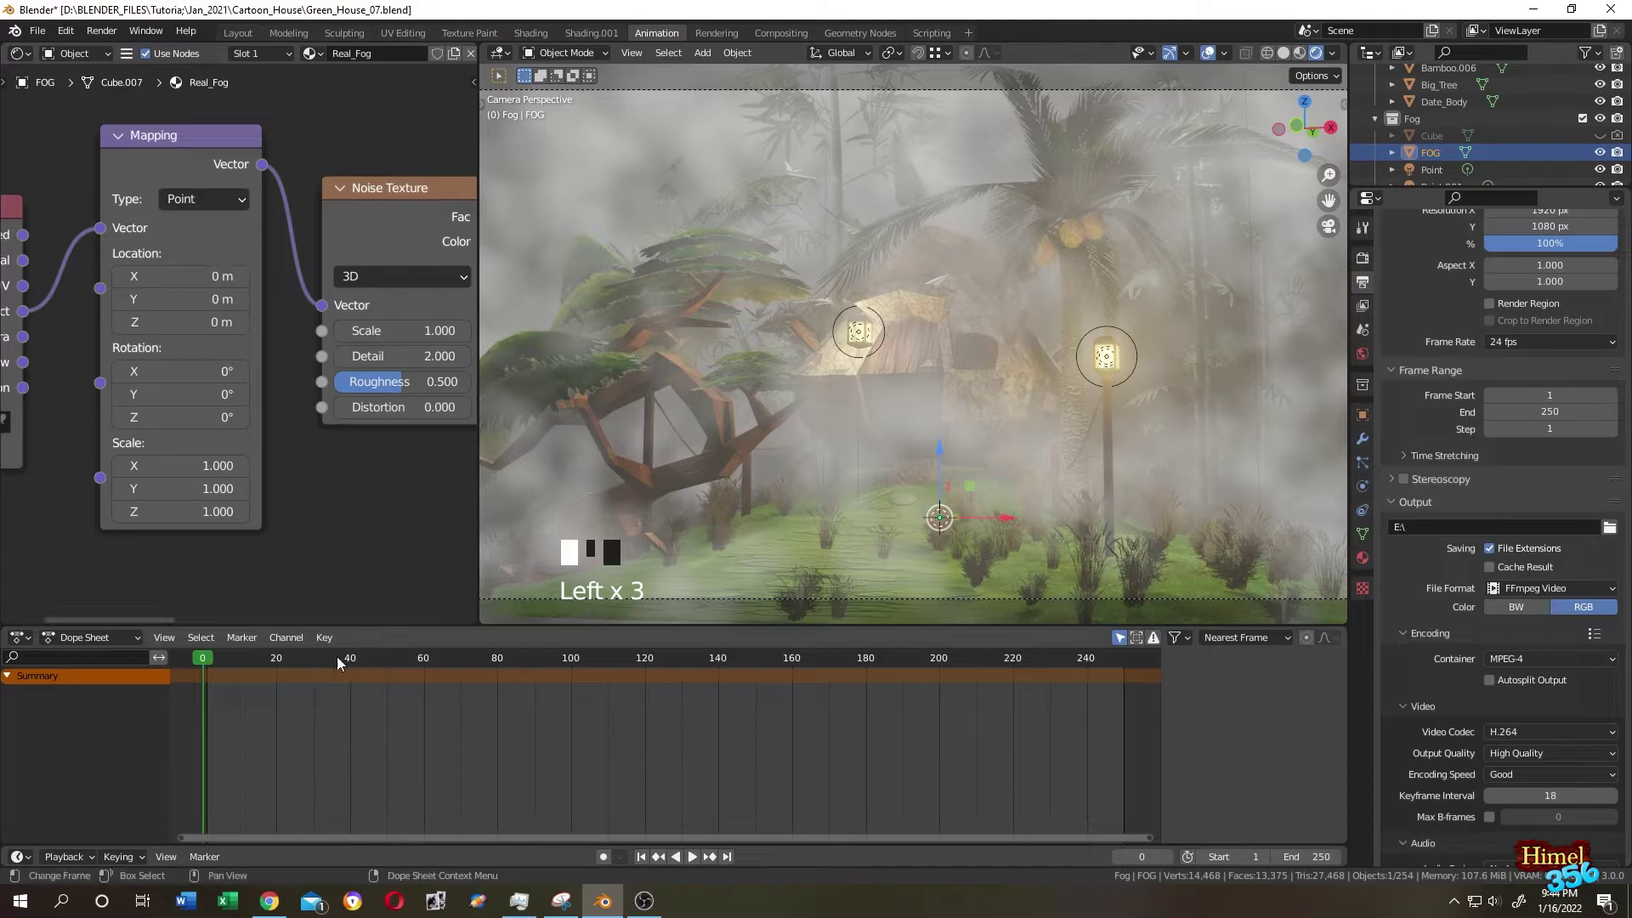
pyautogui.click(210, 657)
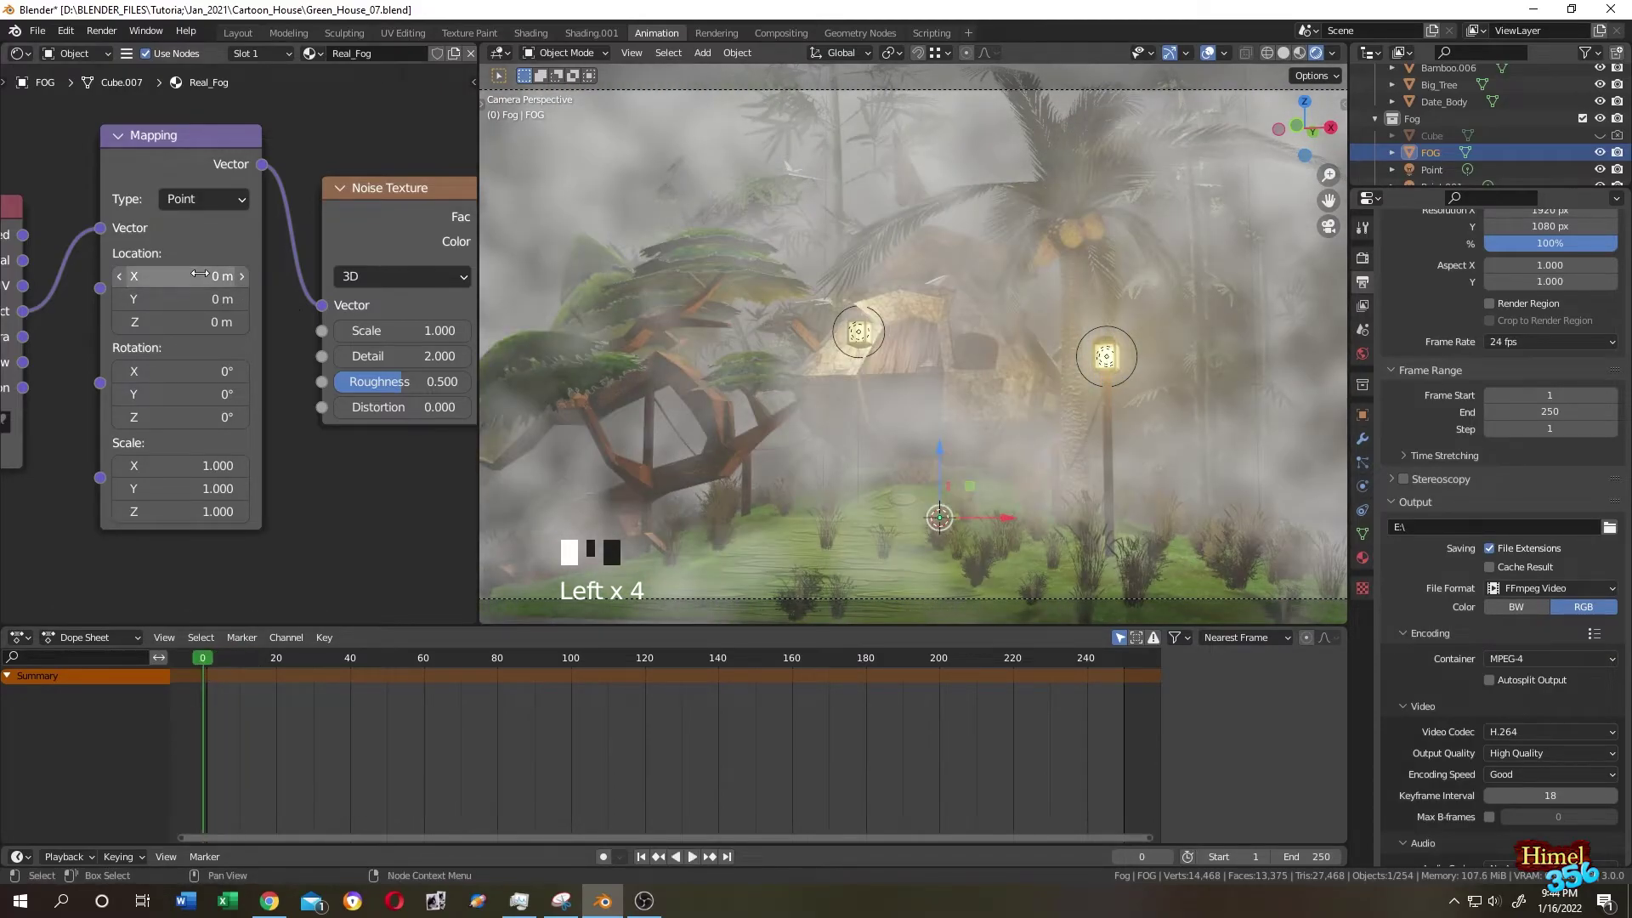
pyautogui.rightClick(183, 276)
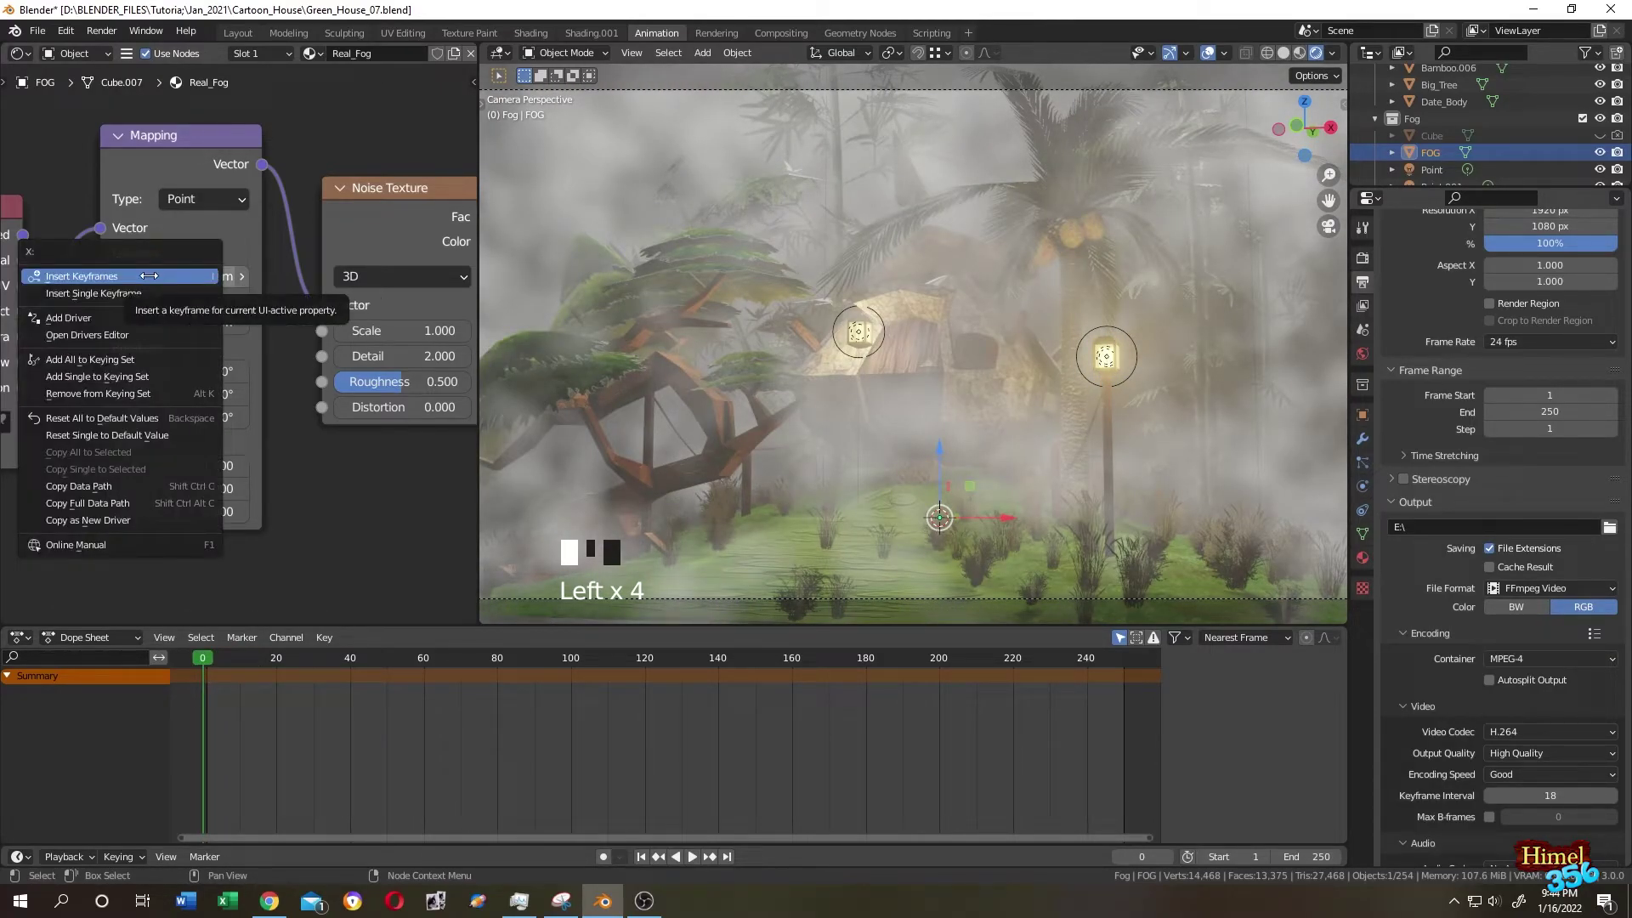
pyautogui.click(149, 275)
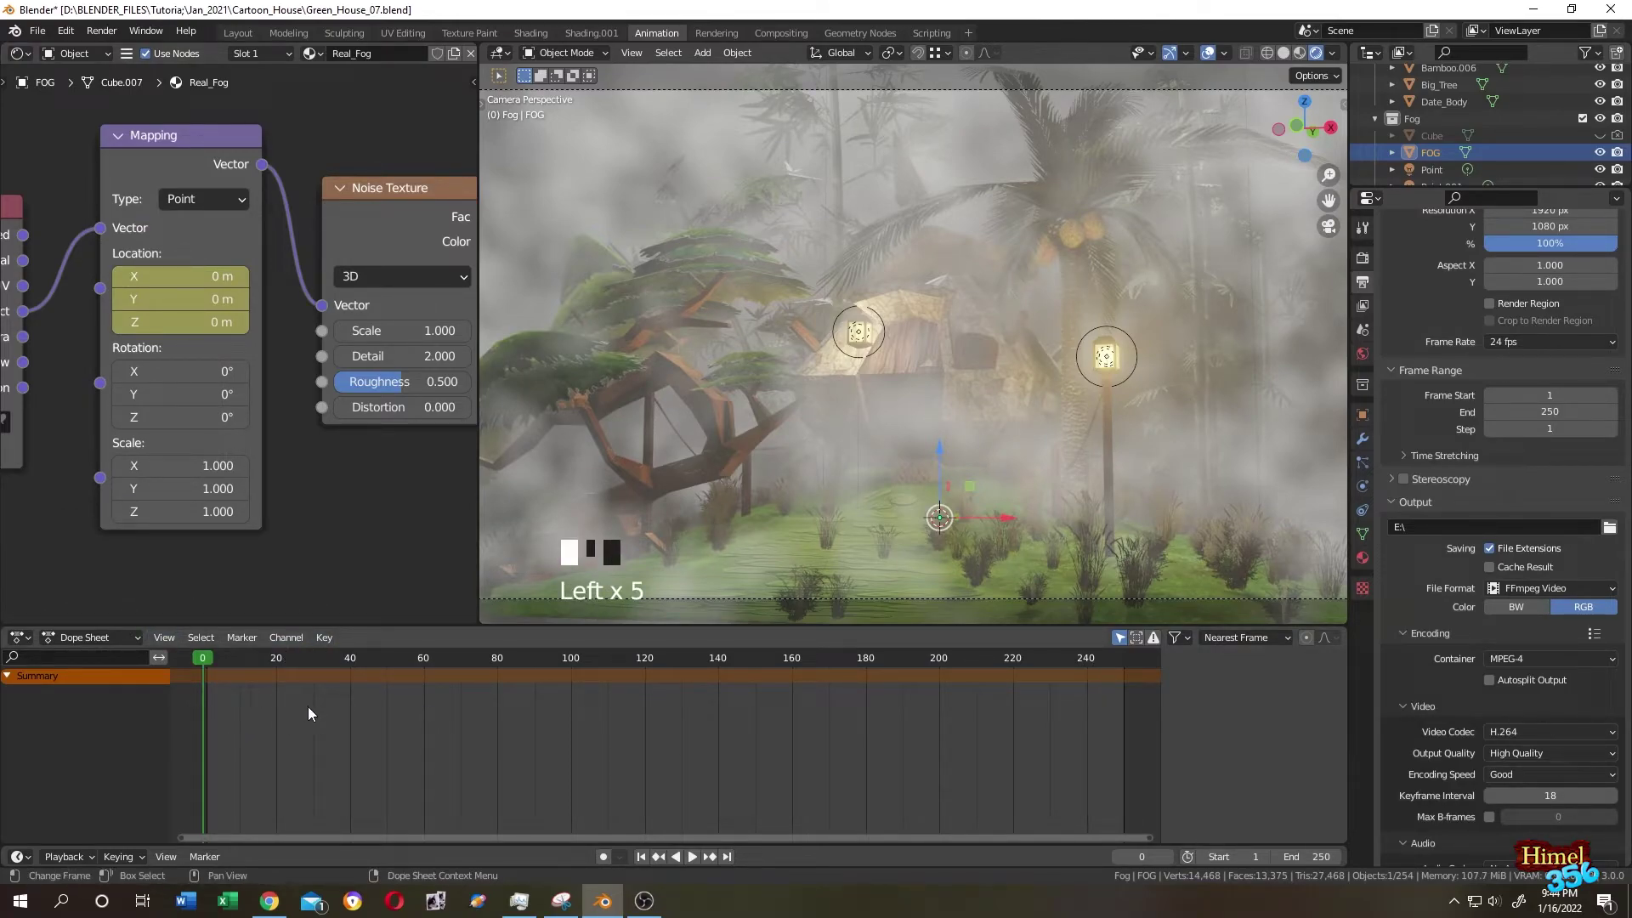
pyautogui.doubleClick(198, 134)
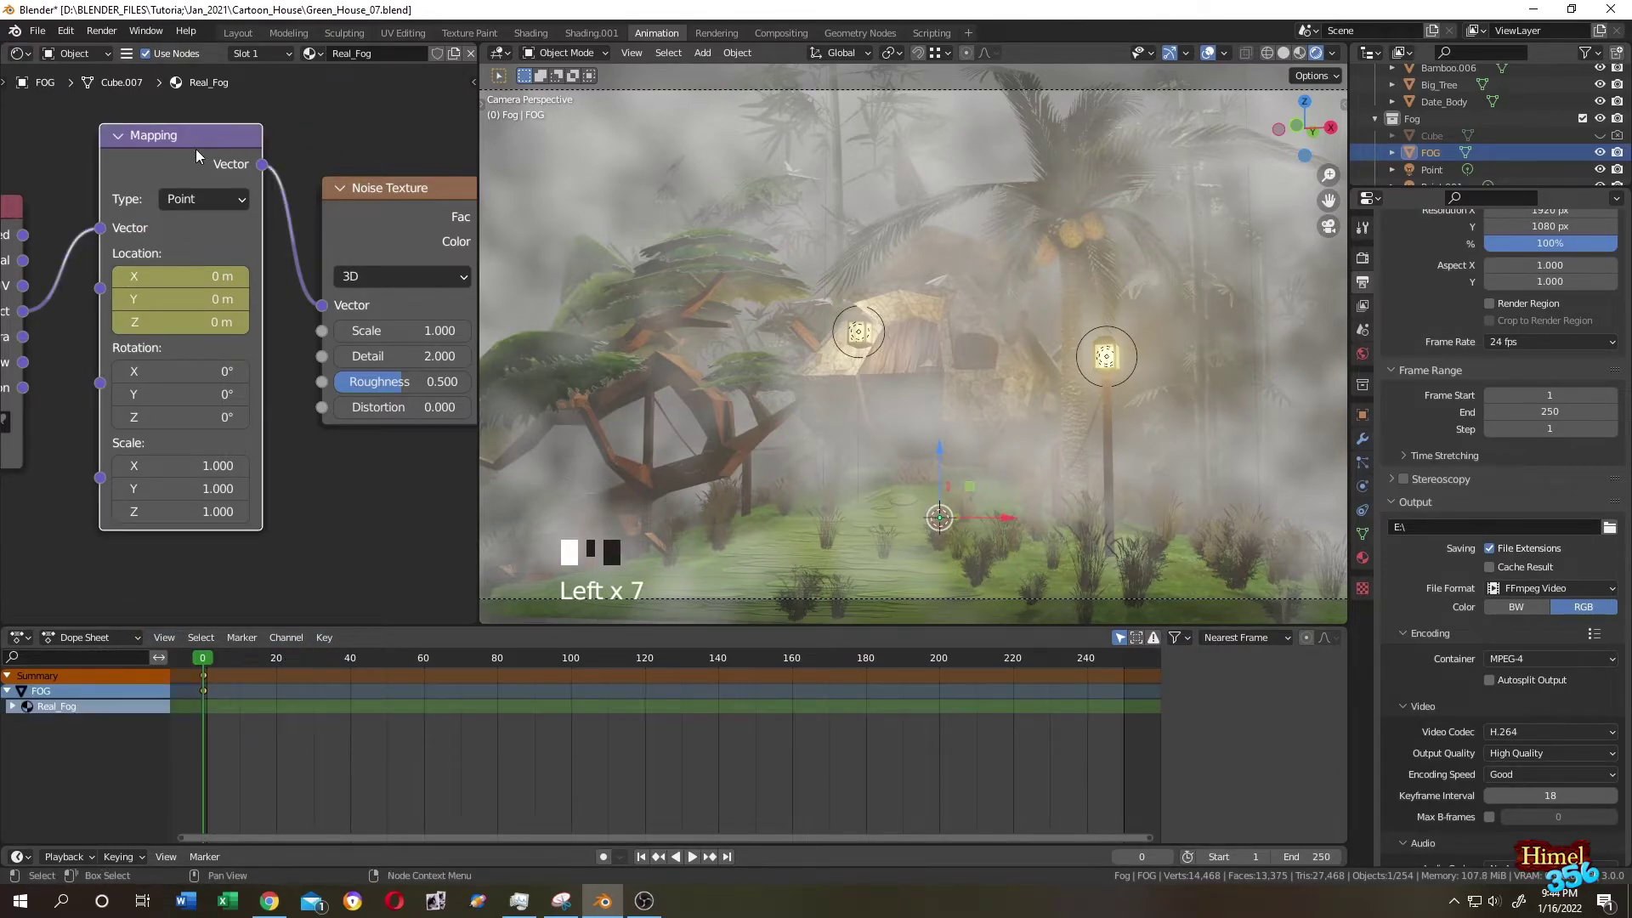
pyautogui.click(15, 706)
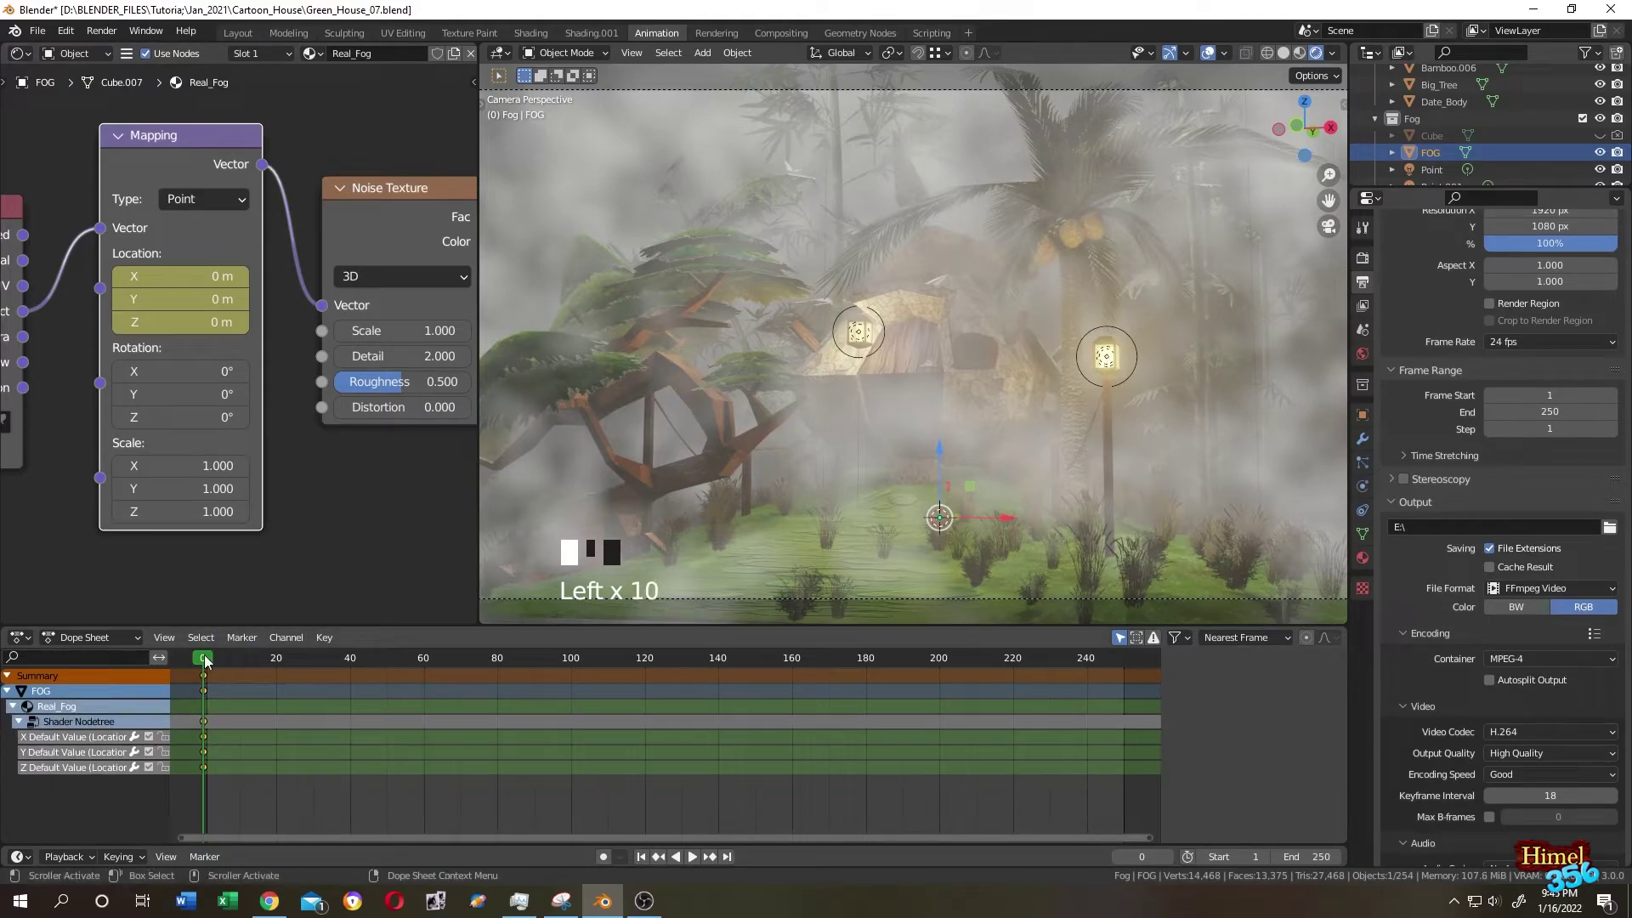
# On frame 250, set Mapping Location X to -2 m and keyframe it
pyautogui.moveTo(297, 661); pyautogui.dragTo(1123, 703)
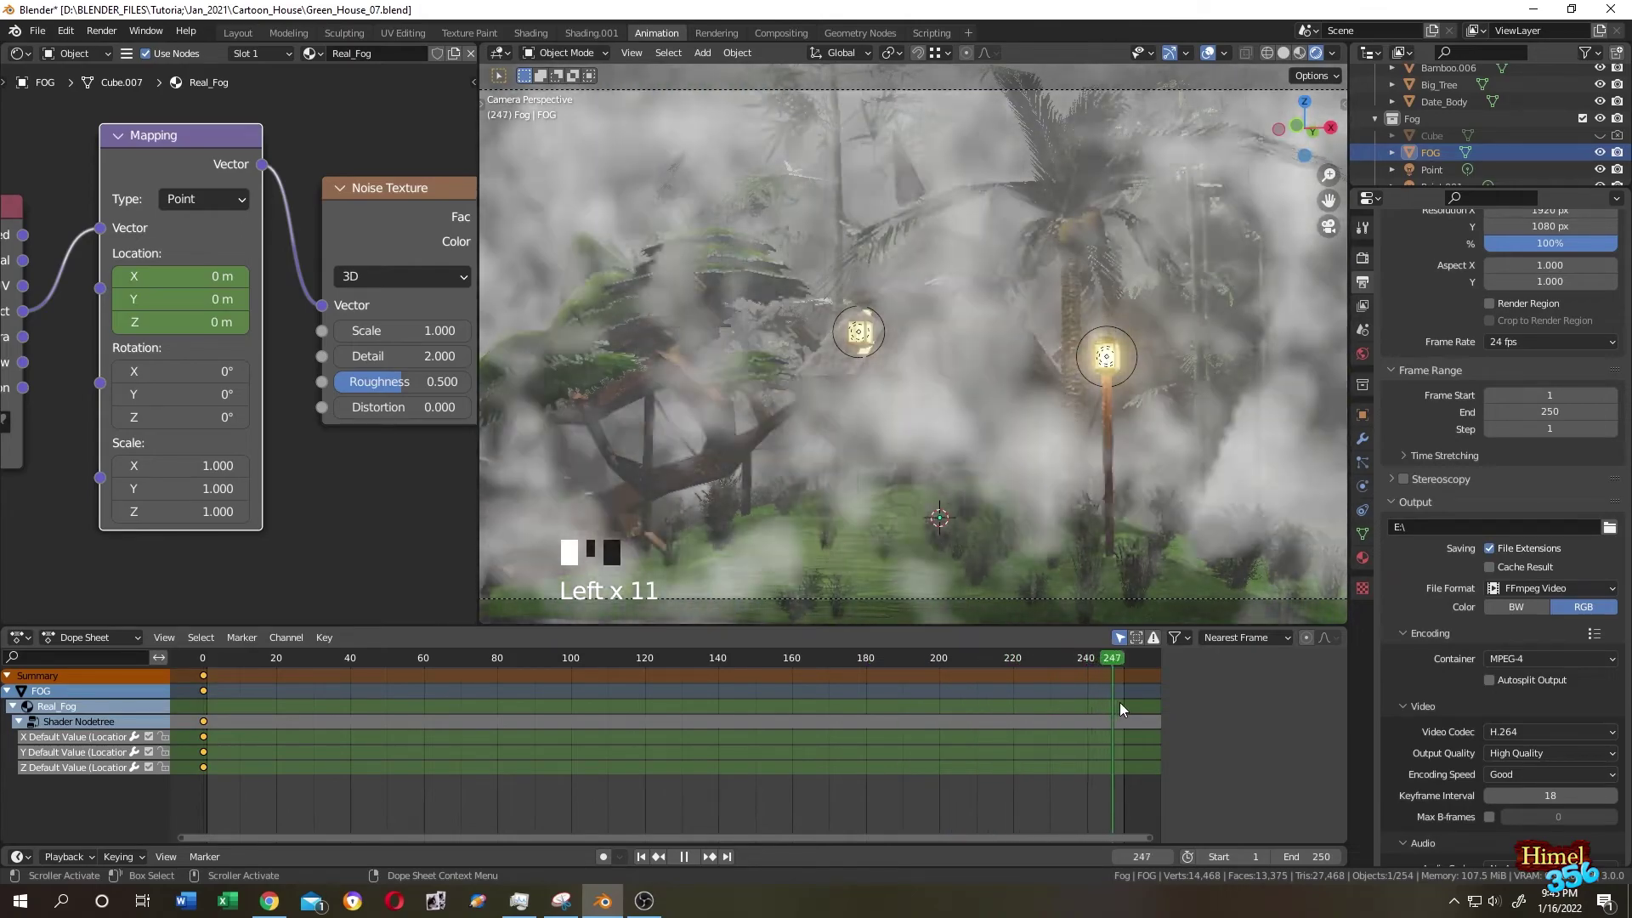
pyautogui.click(206, 277)
pyautogui.write('-2')
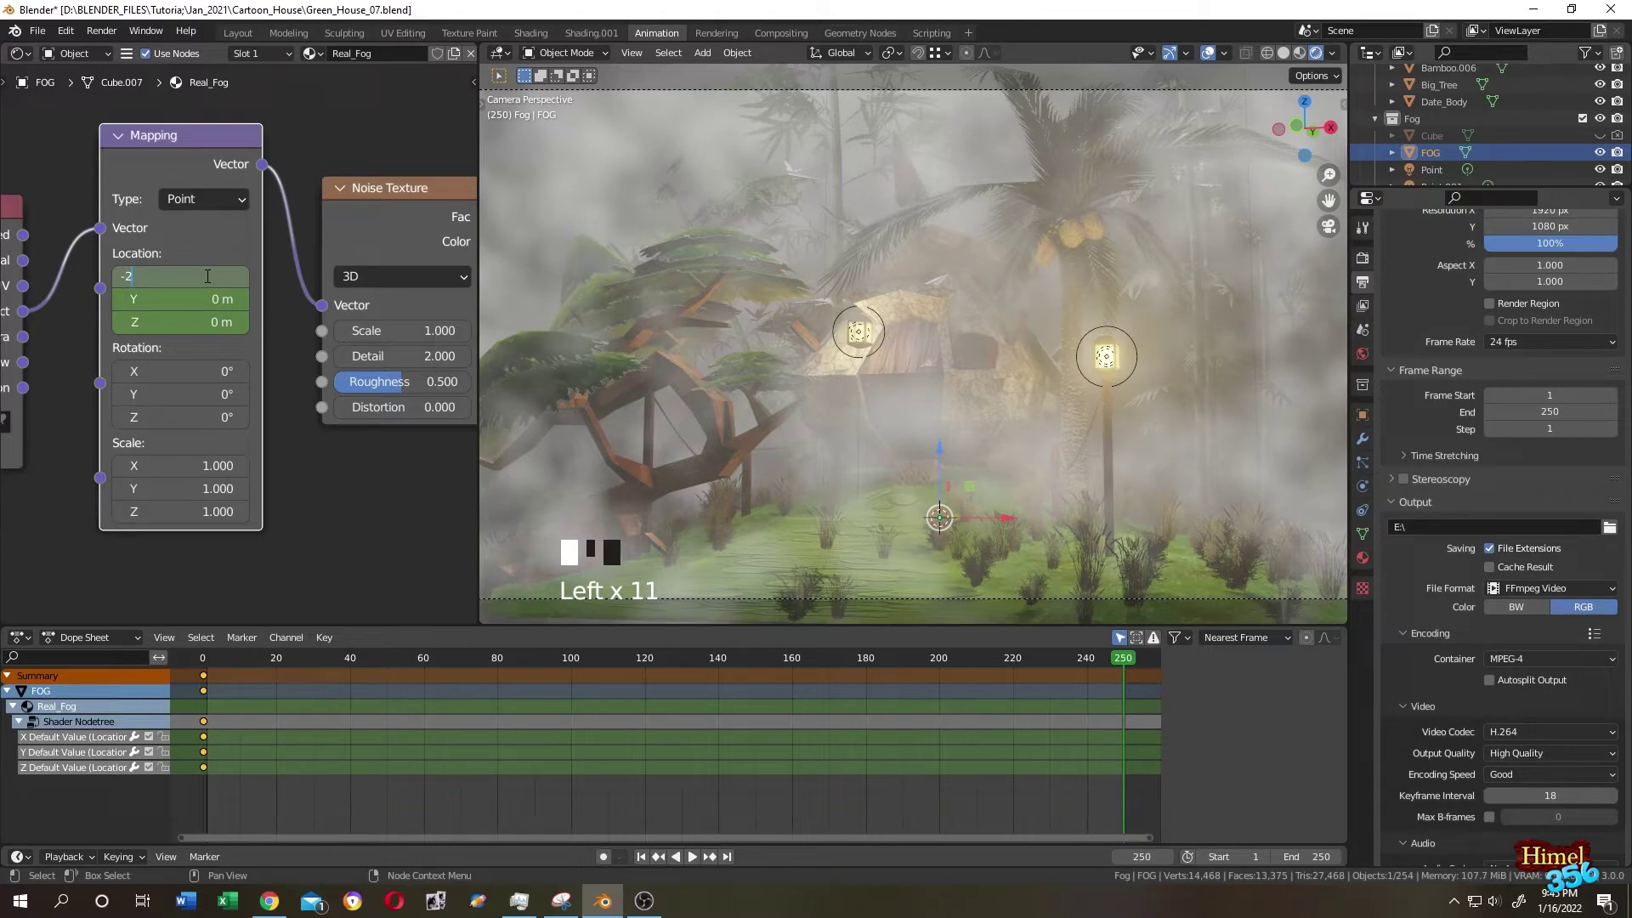
pyautogui.click(207, 276)
pyautogui.rightClick(205, 275)
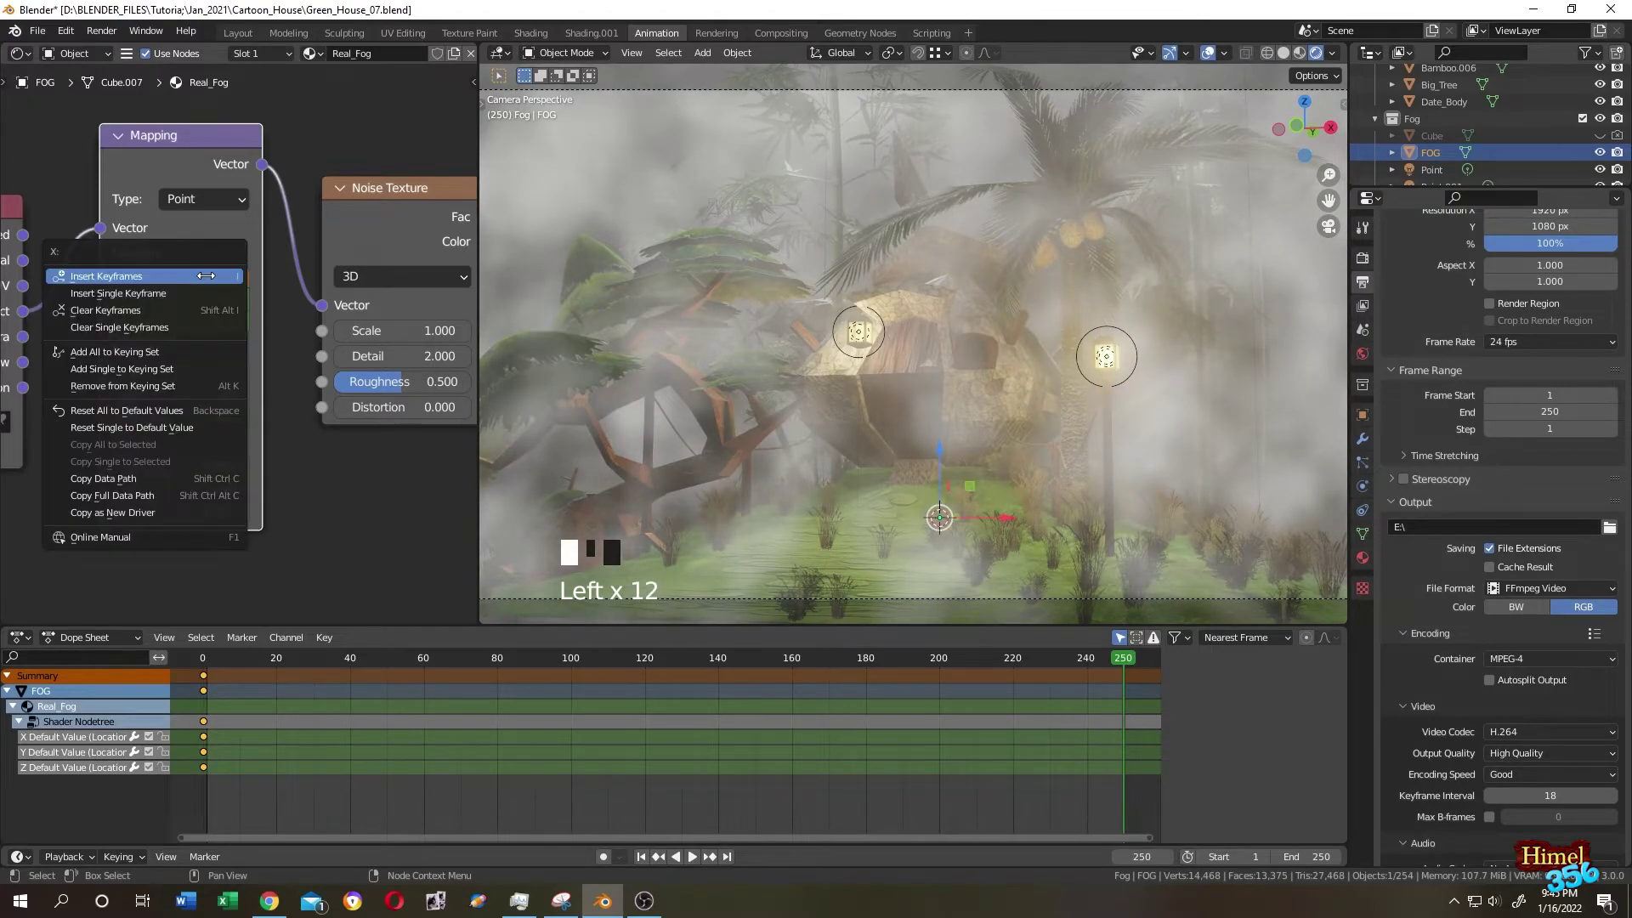
pyautogui.click(205, 276)
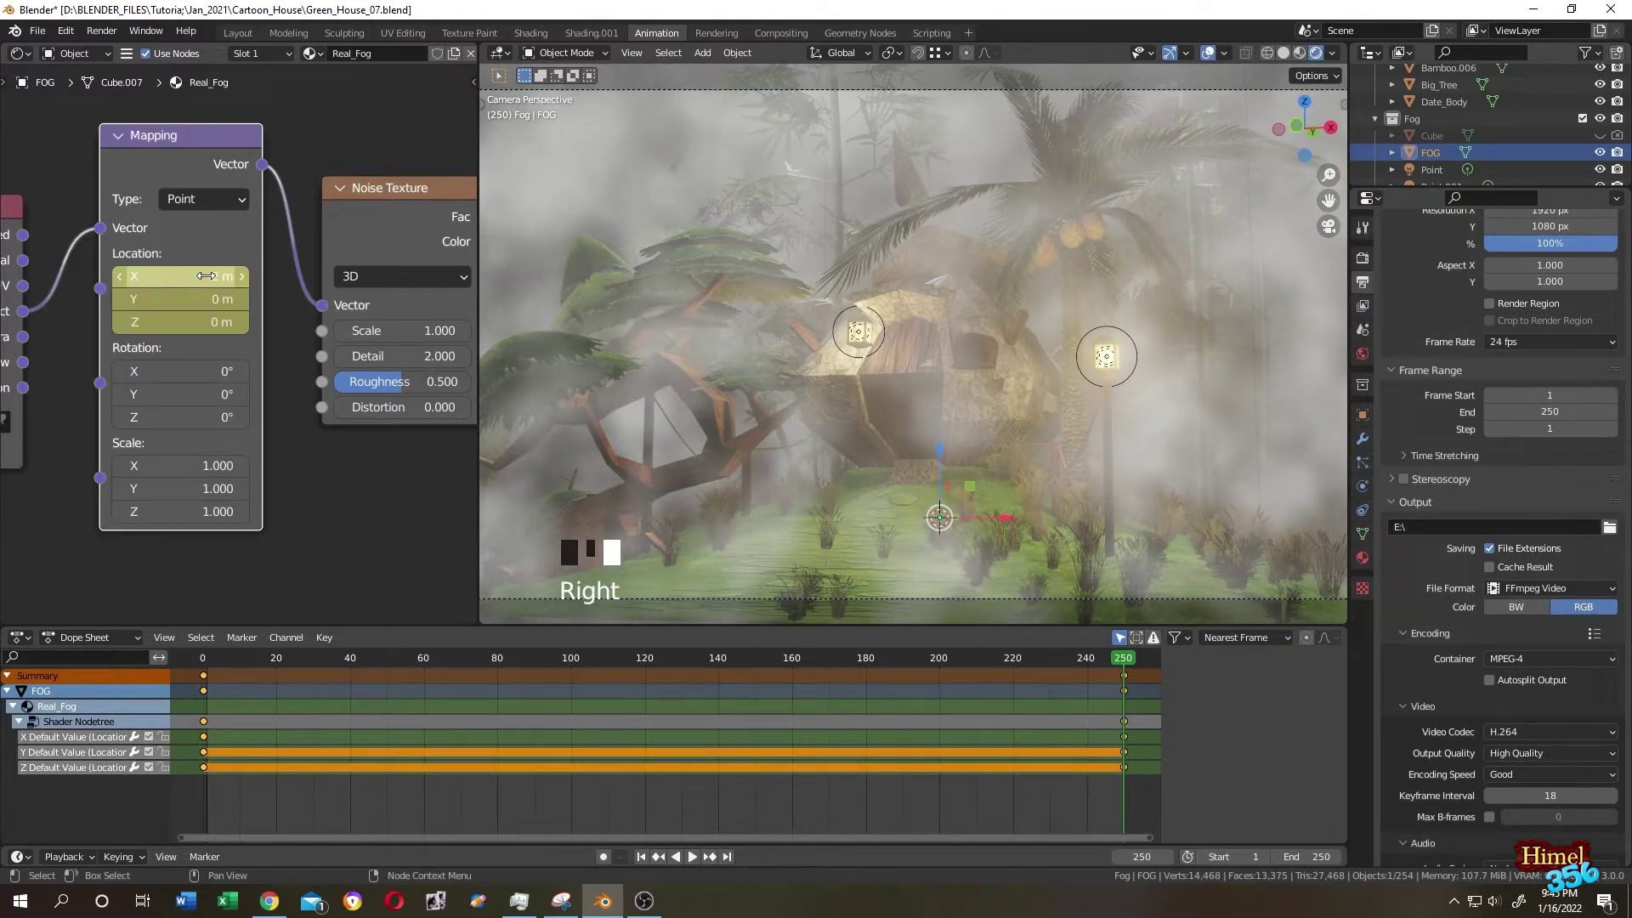
# Delete the Mapping node's Y and Z location channels, keeping only X
pyautogui.click(335, 467)
pyautogui.click(201, 243)
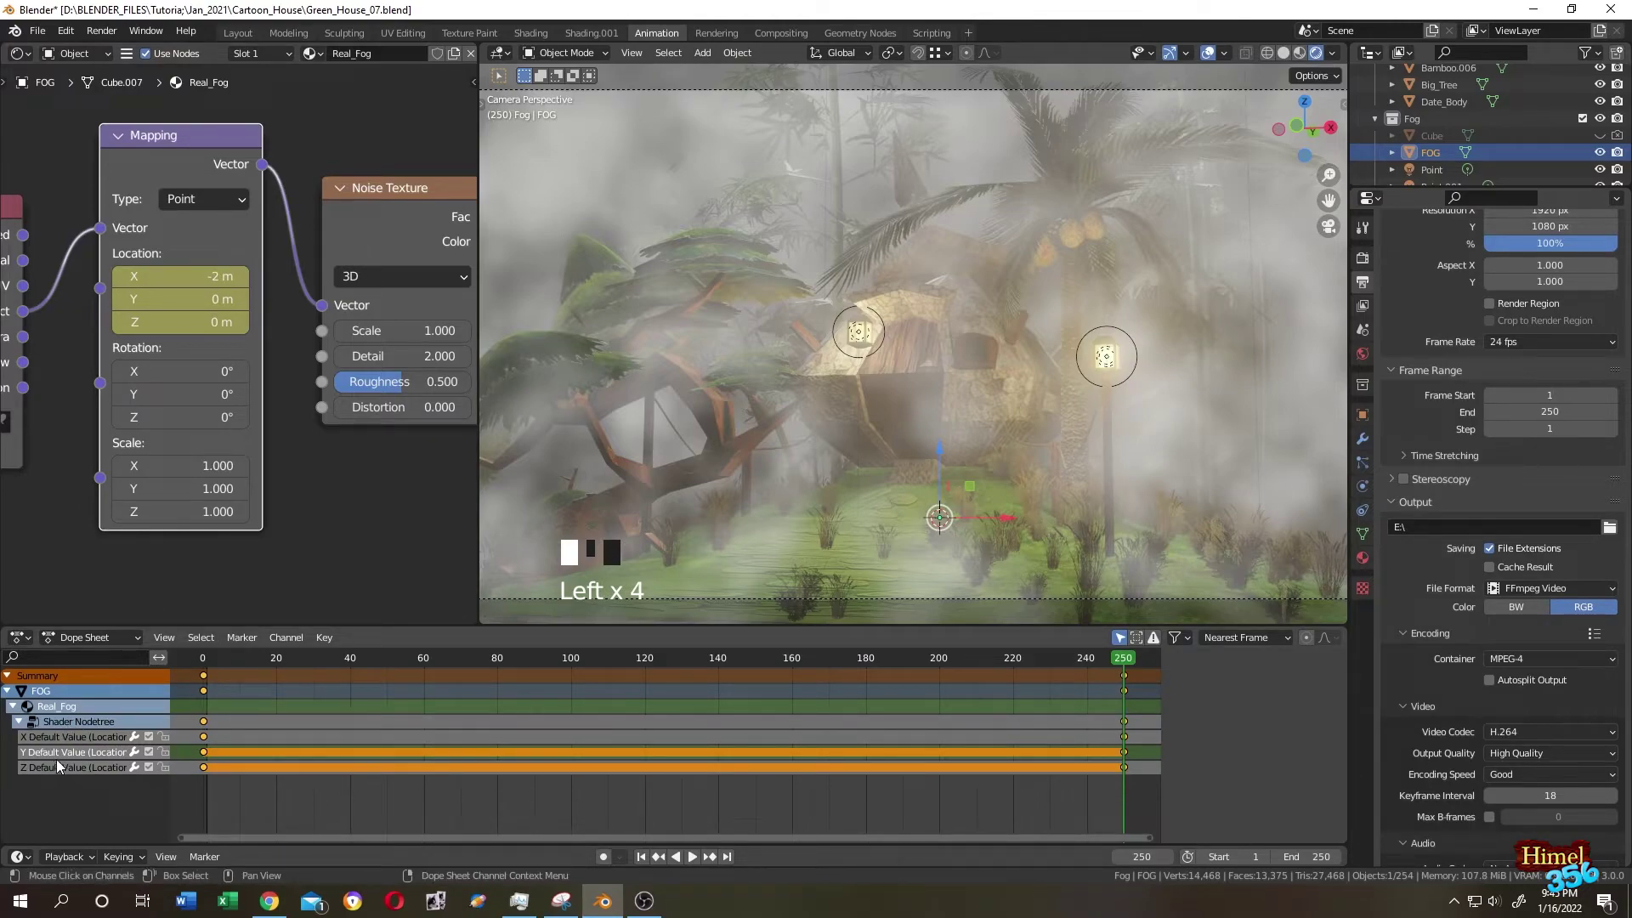
pyautogui.press('Delete')
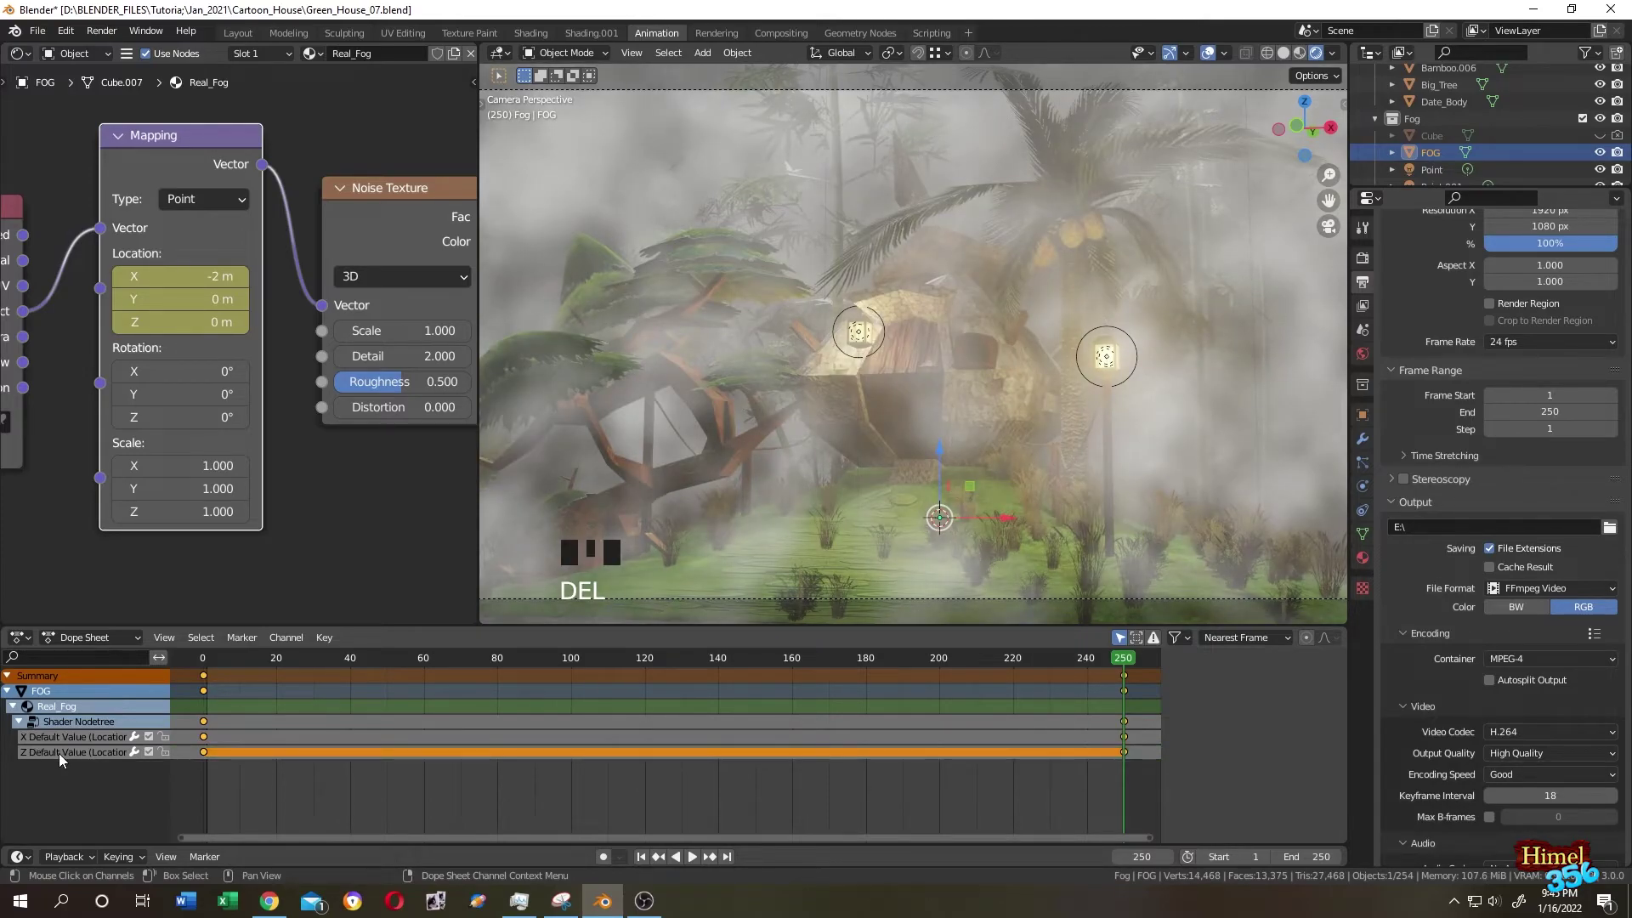
pyautogui.click(59, 754)
pyautogui.press('Delete')
# Set all X location keyframes to Linear interpolation and play back the fog drift
pyautogui.moveTo(182, 754); pyautogui.dragTo(1154, 736)
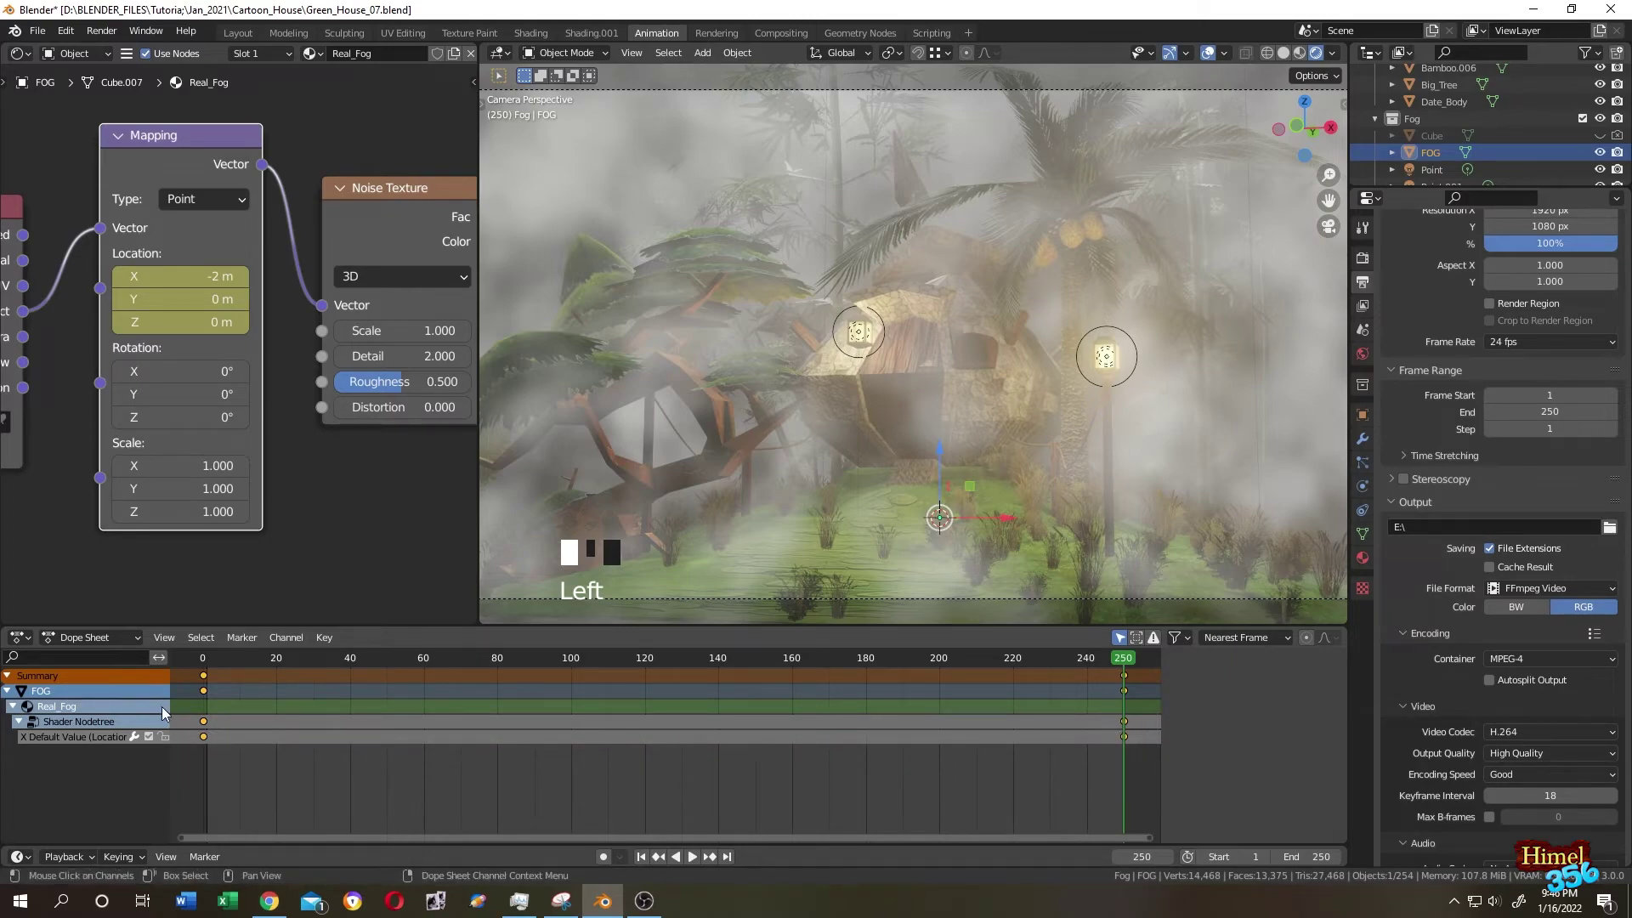
pyautogui.rightClick(197, 738)
pyautogui.moveTo(144, 745)
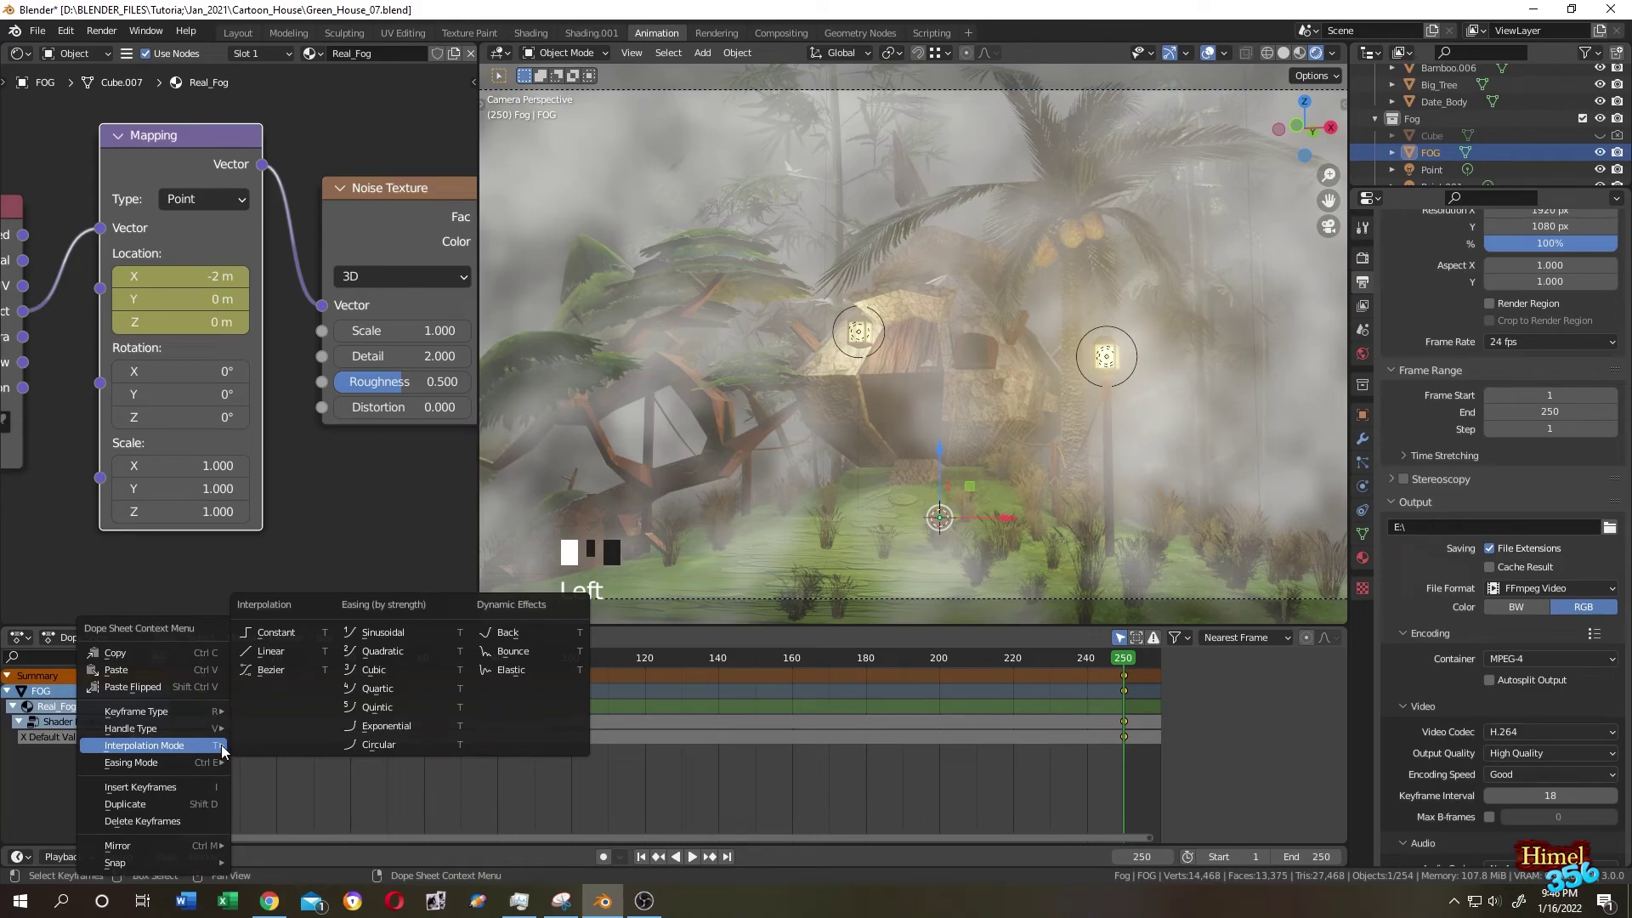
pyautogui.click(262, 650)
pyautogui.press('space')
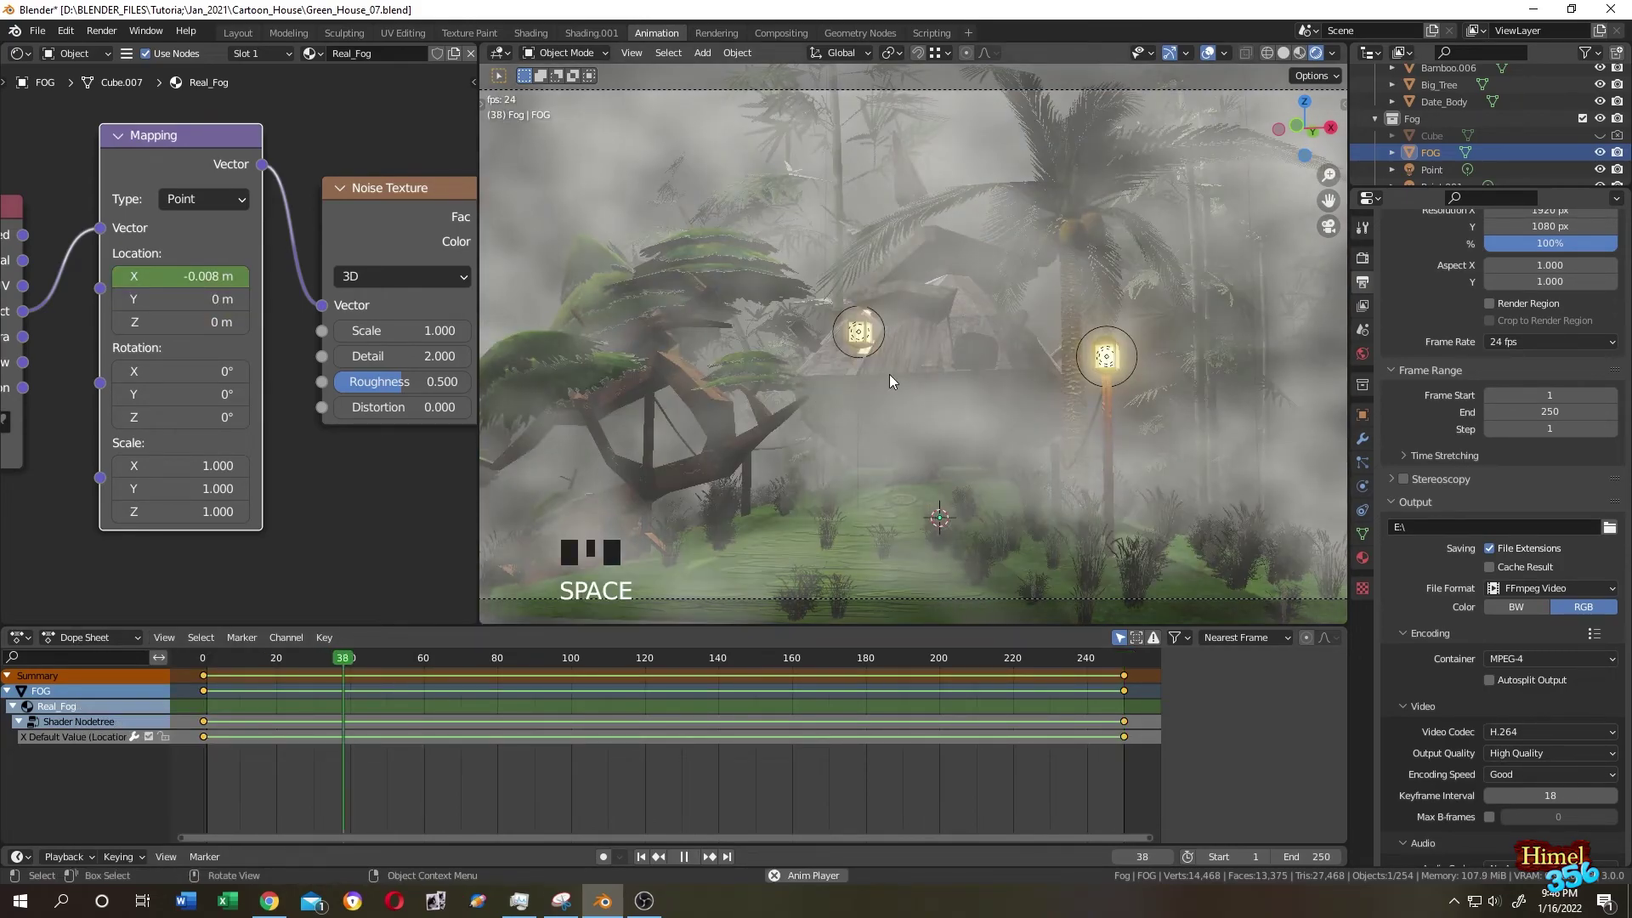